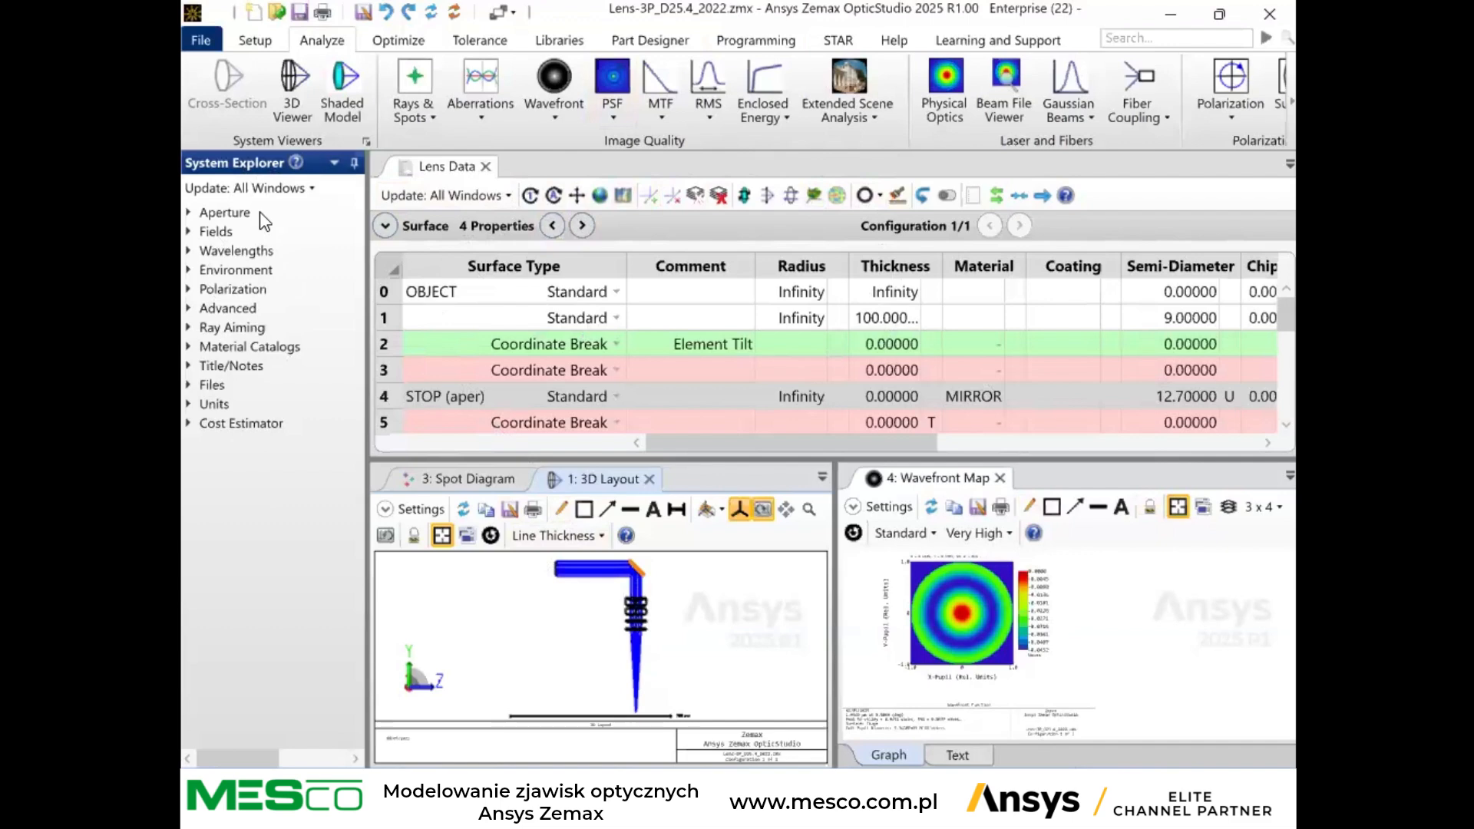
Examine the system aperture settings and collapse them again.
{"action": "mouse_move", "coordinate": [264, 222]}
{"action": "left_click", "coordinate": [188, 214]}
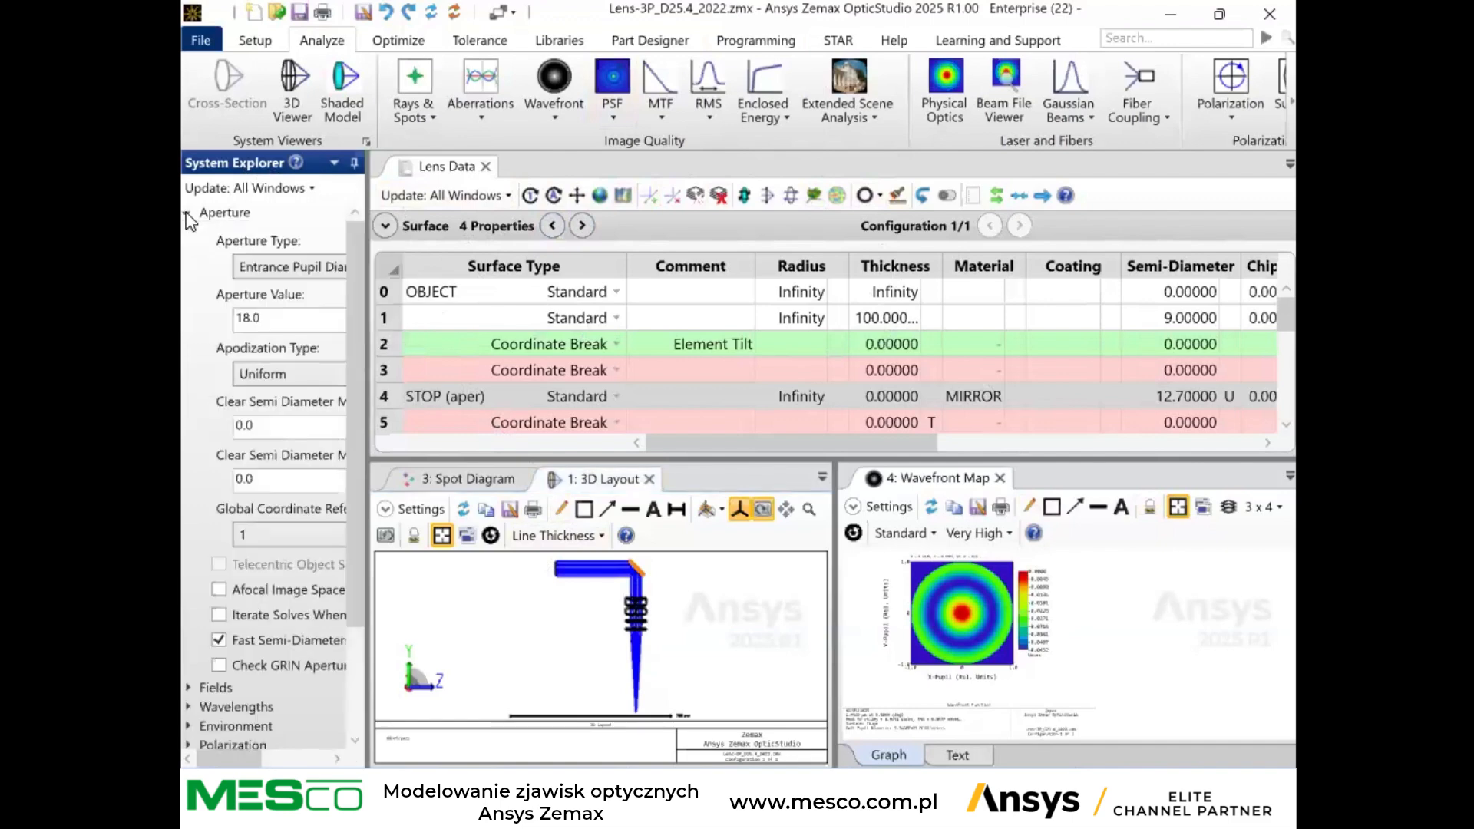
{"action": "left_click", "coordinate": [187, 213]}
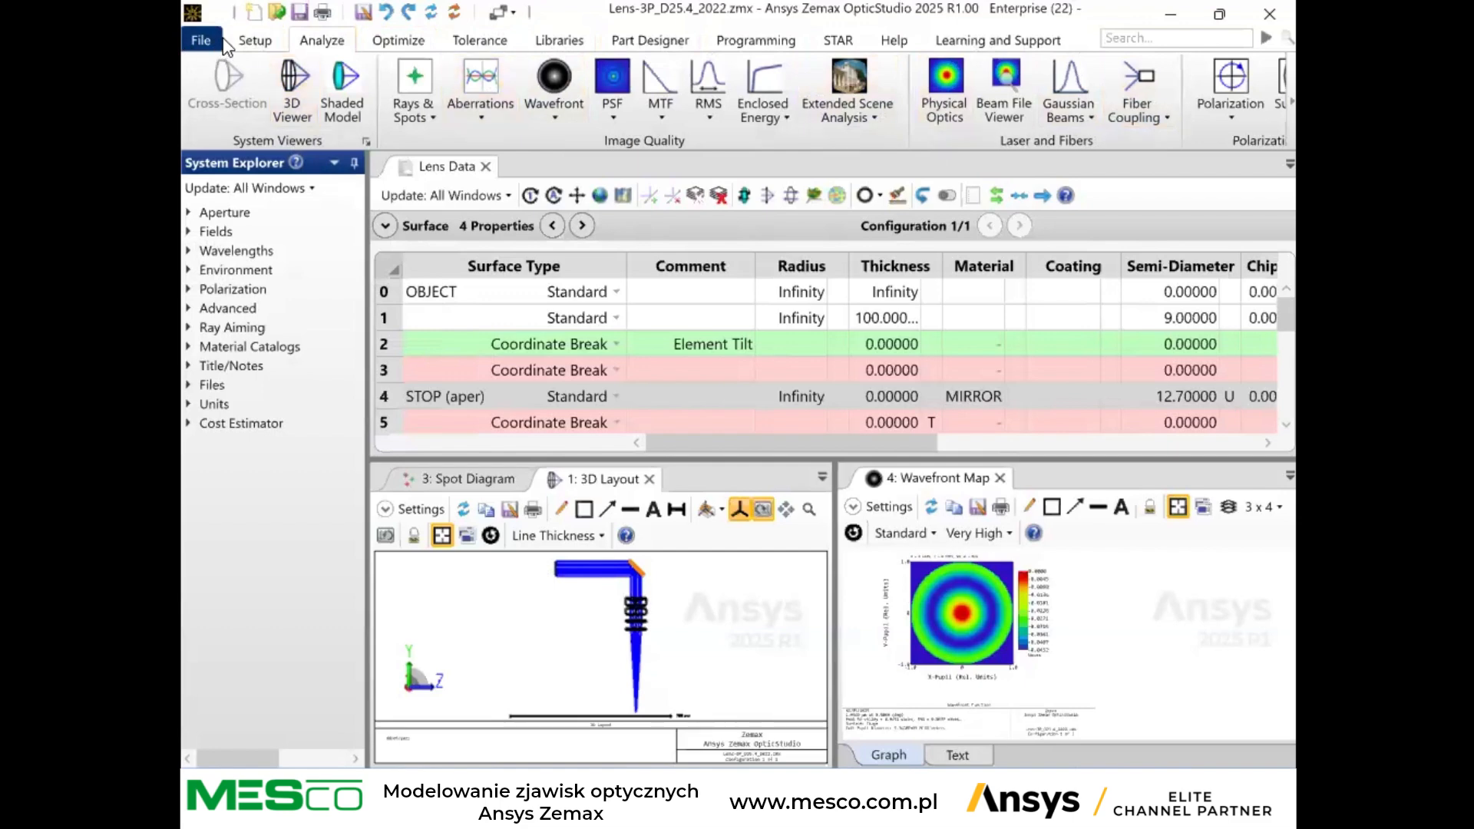
Look through the setup tools and the available ray, spot and aberration analyses.
{"action": "left_click", "coordinate": [257, 40]}
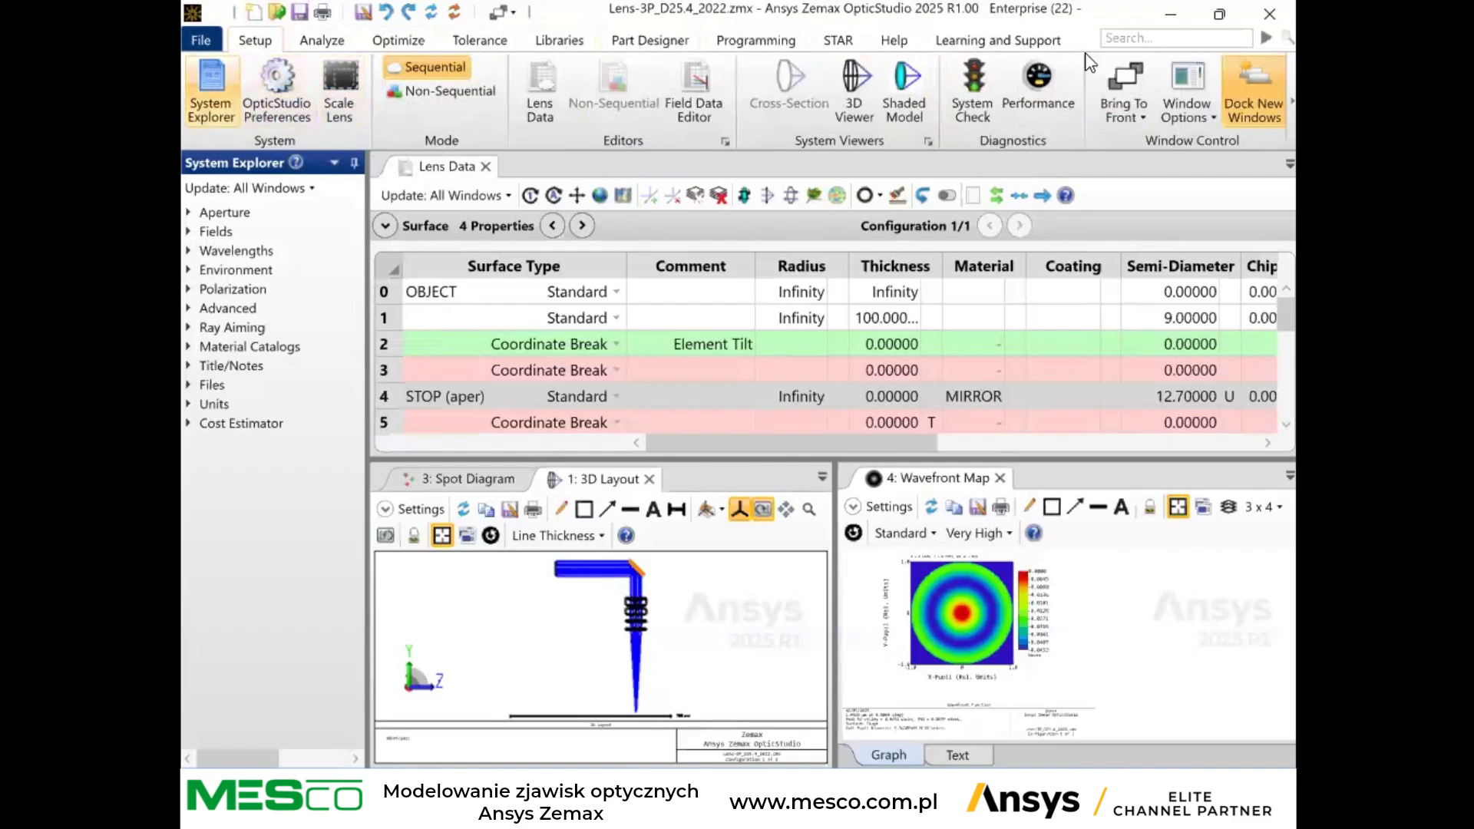
{"action": "left_click", "coordinate": [322, 43]}
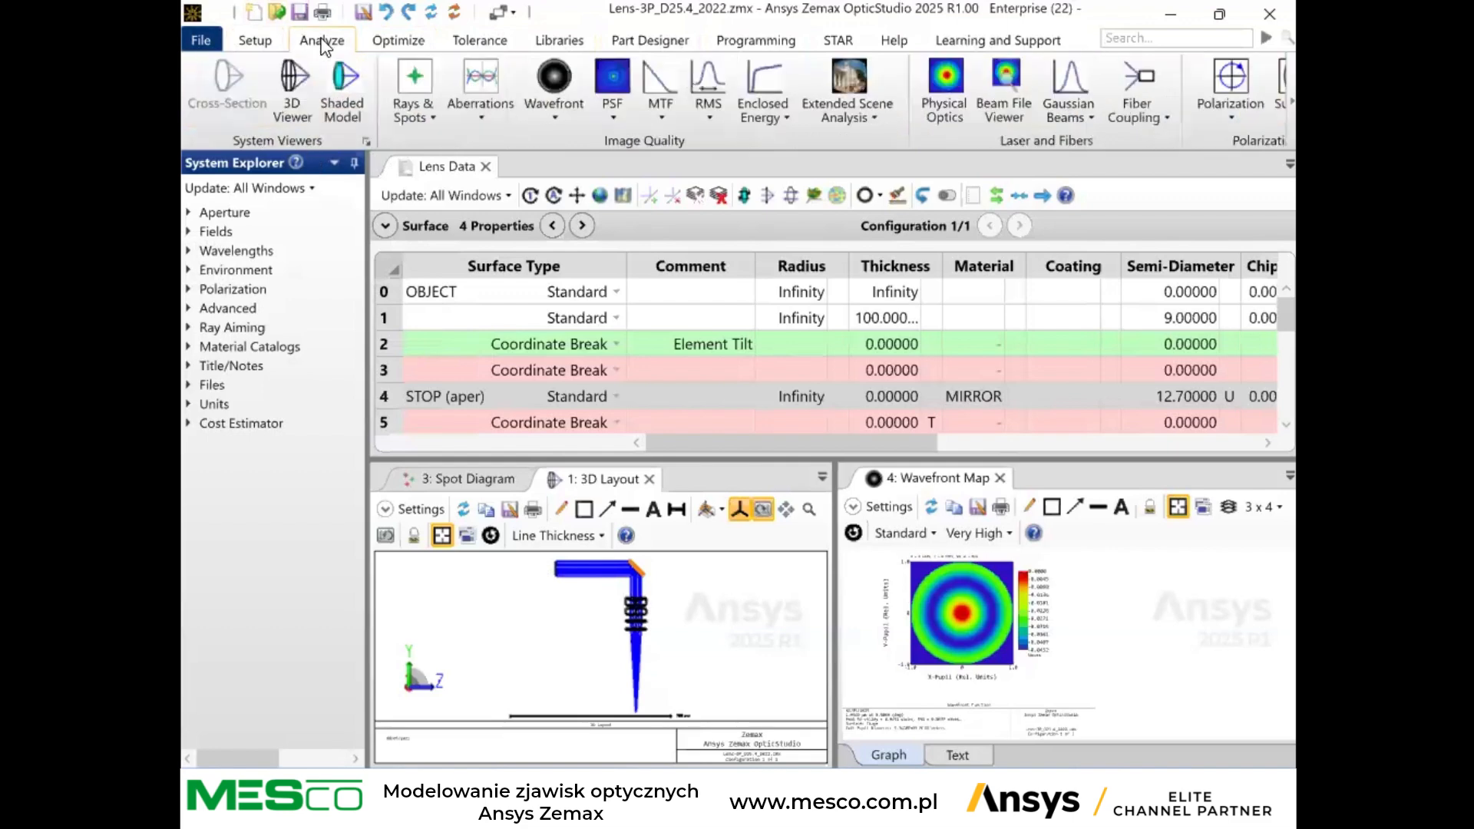
{"action": "left_click", "coordinate": [431, 123]}
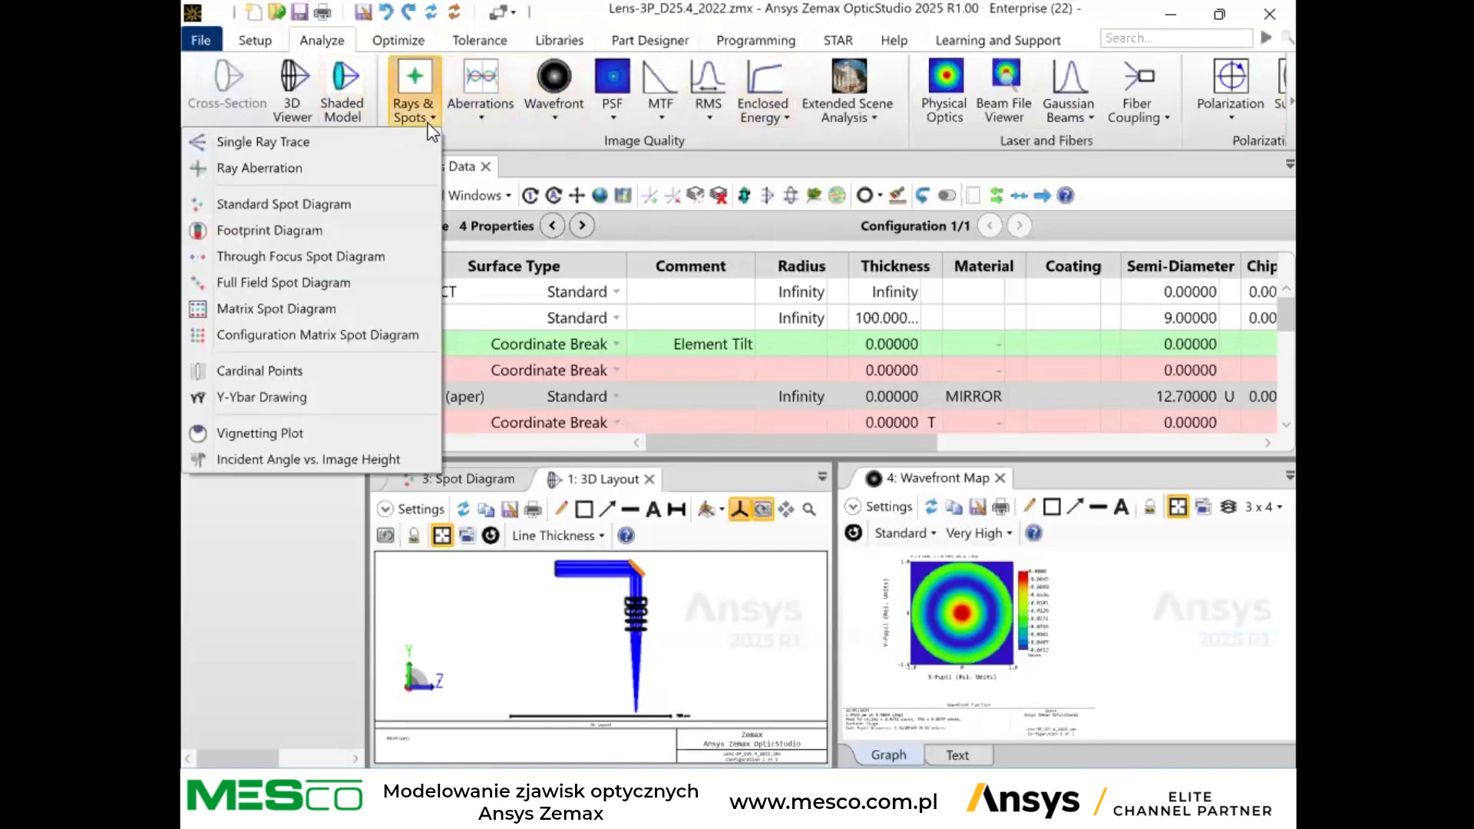
{"action": "left_click", "coordinate": [488, 114]}
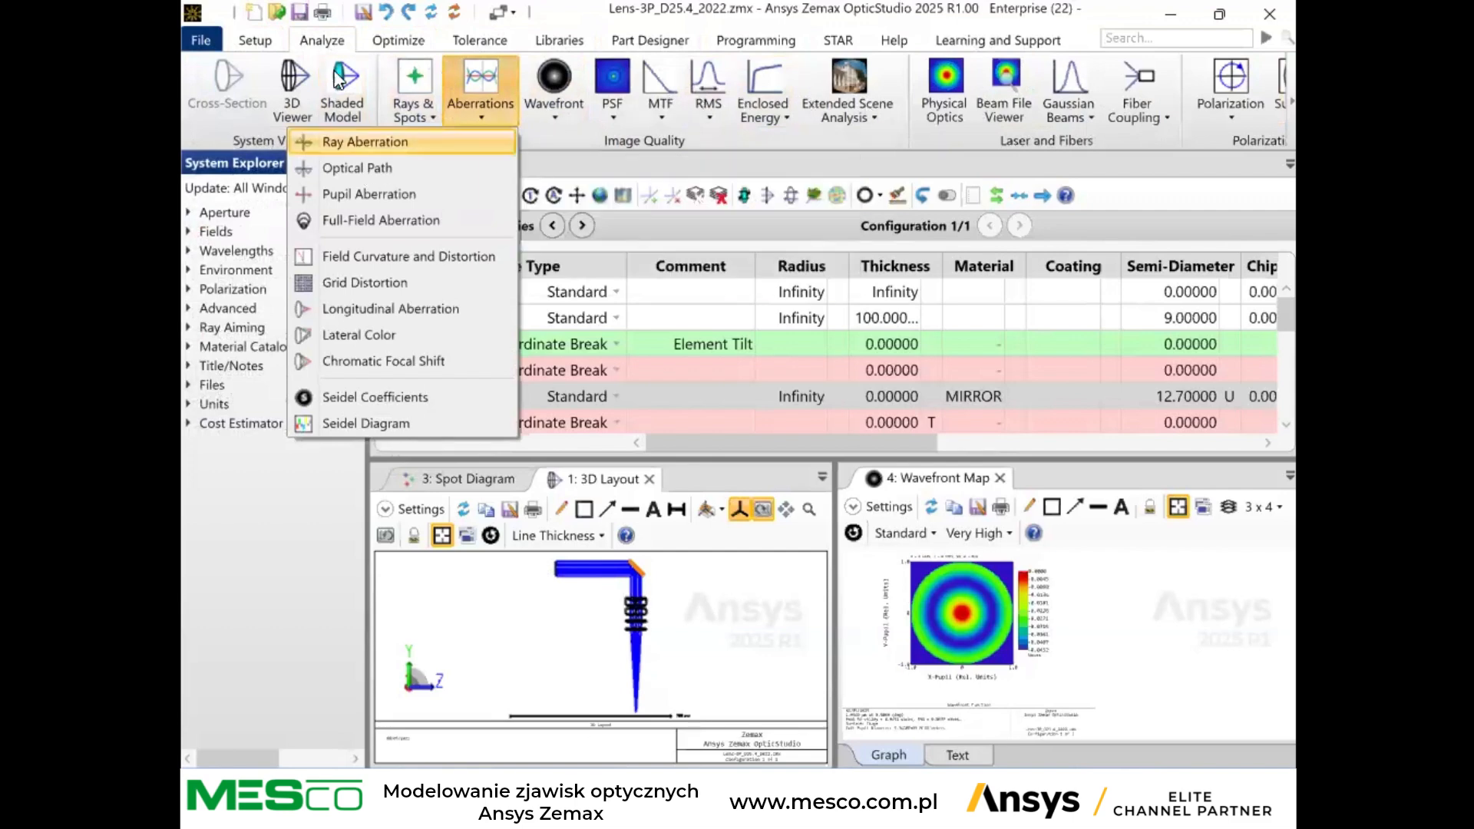
Look through the optimization, tolerancing, library, part design, programming, STAR, help and learning tools, and return to the setup tools.
{"action": "left_click", "coordinate": [421, 39]}
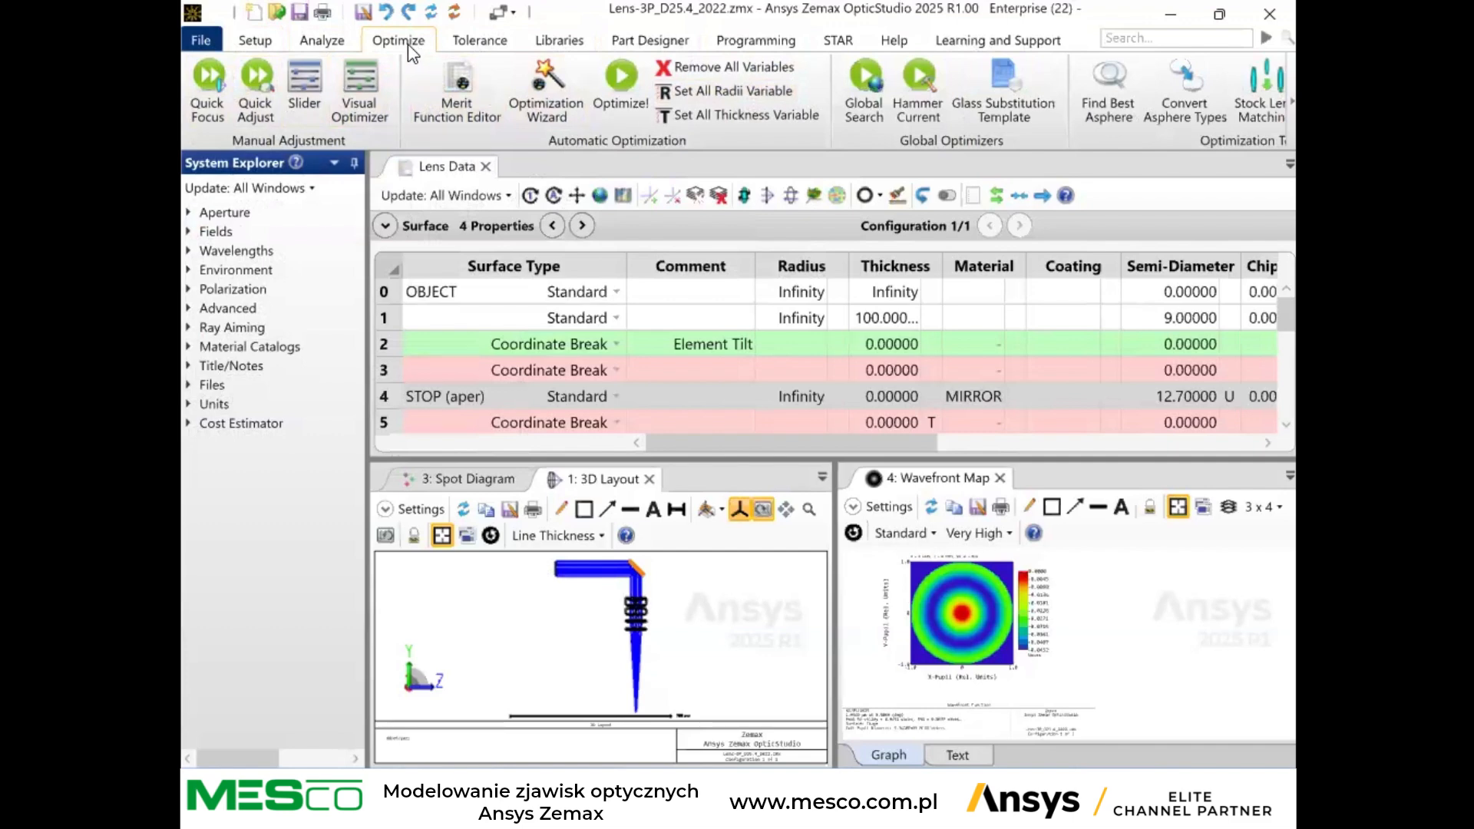
{"action": "left_click", "coordinate": [487, 42]}
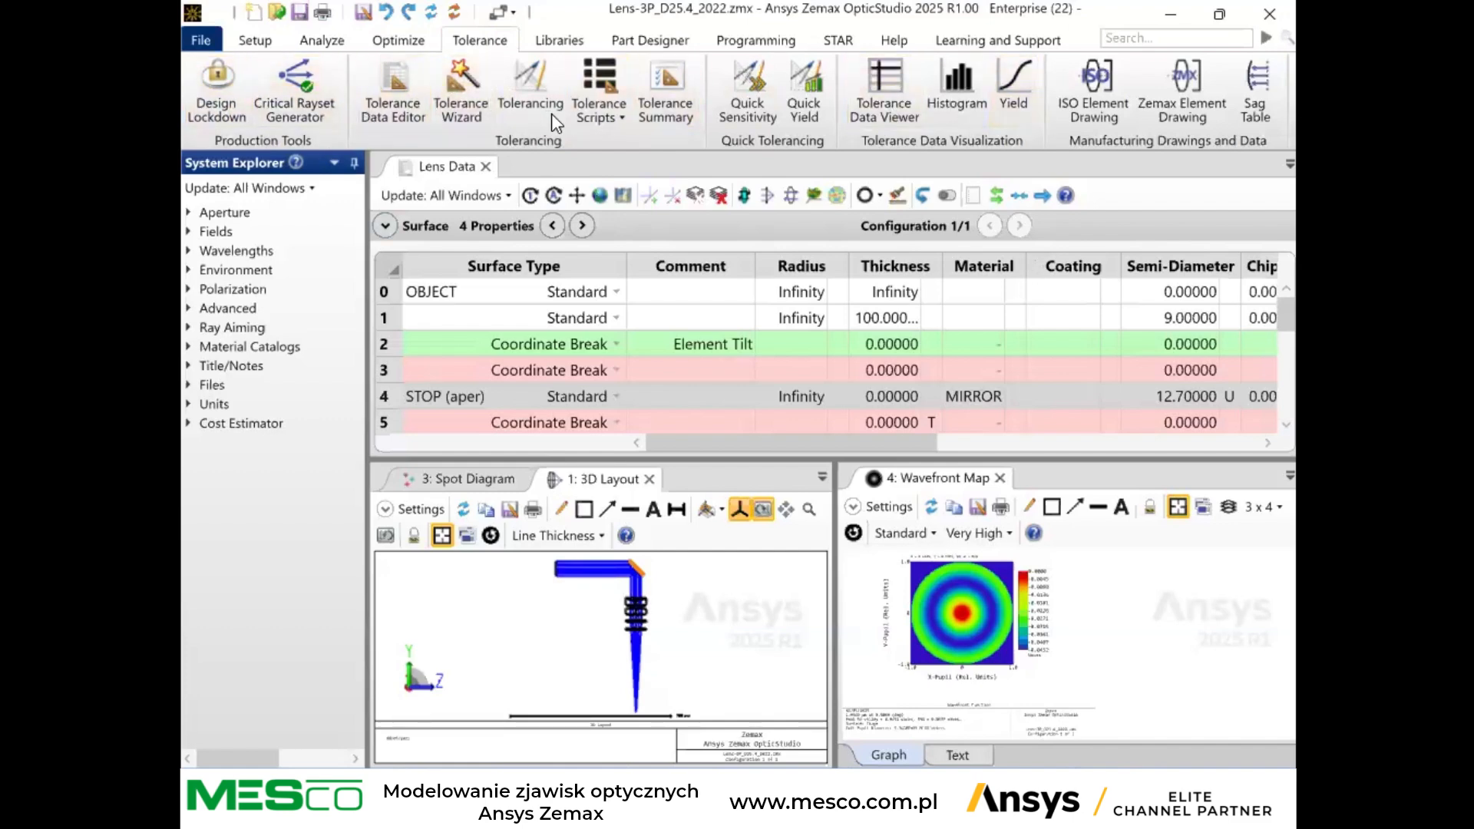
{"action": "left_click", "coordinate": [569, 38]}
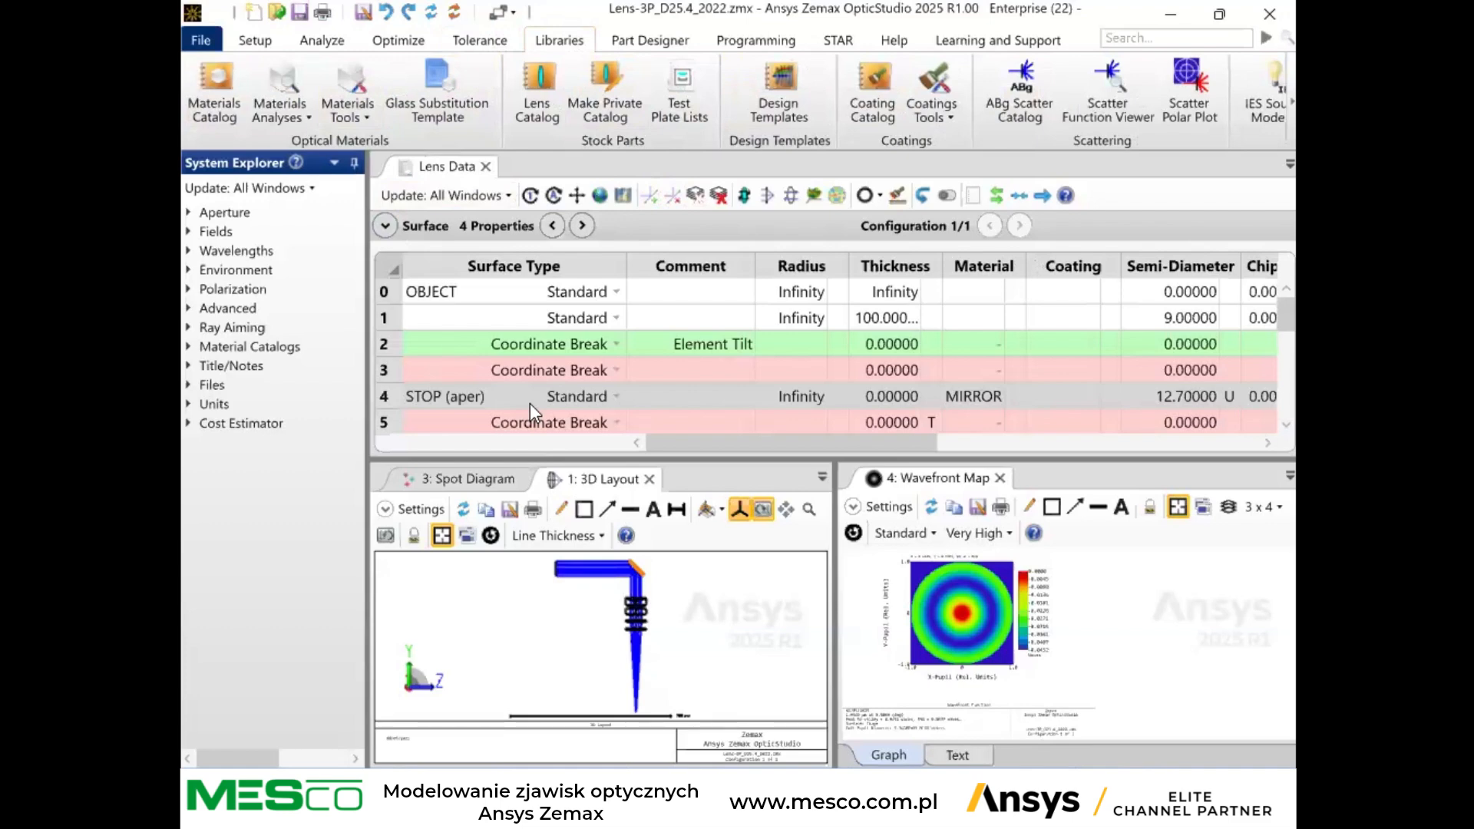
{"action": "left_click", "coordinate": [665, 41]}
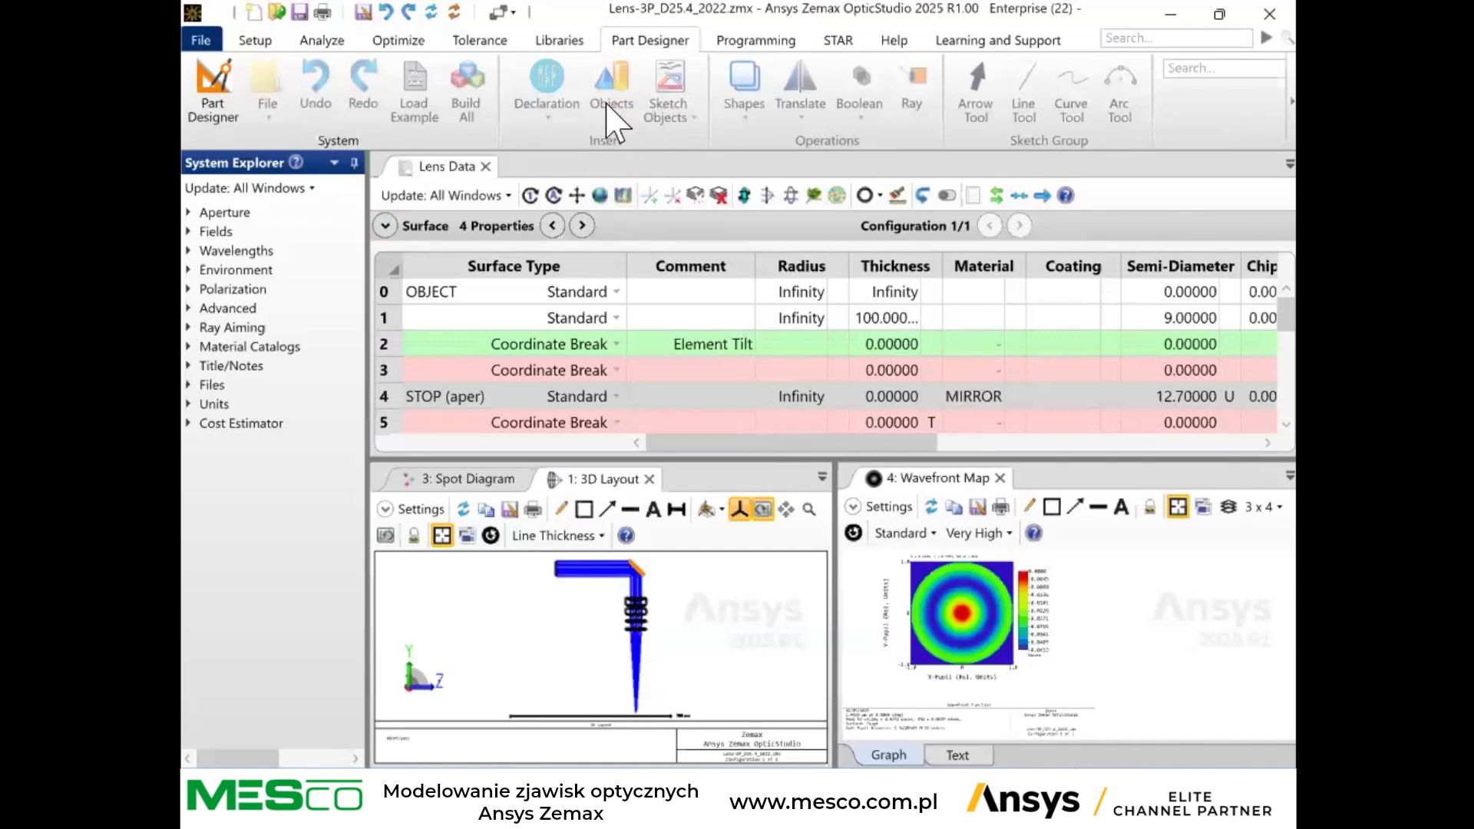
{"action": "left_click", "coordinate": [757, 40]}
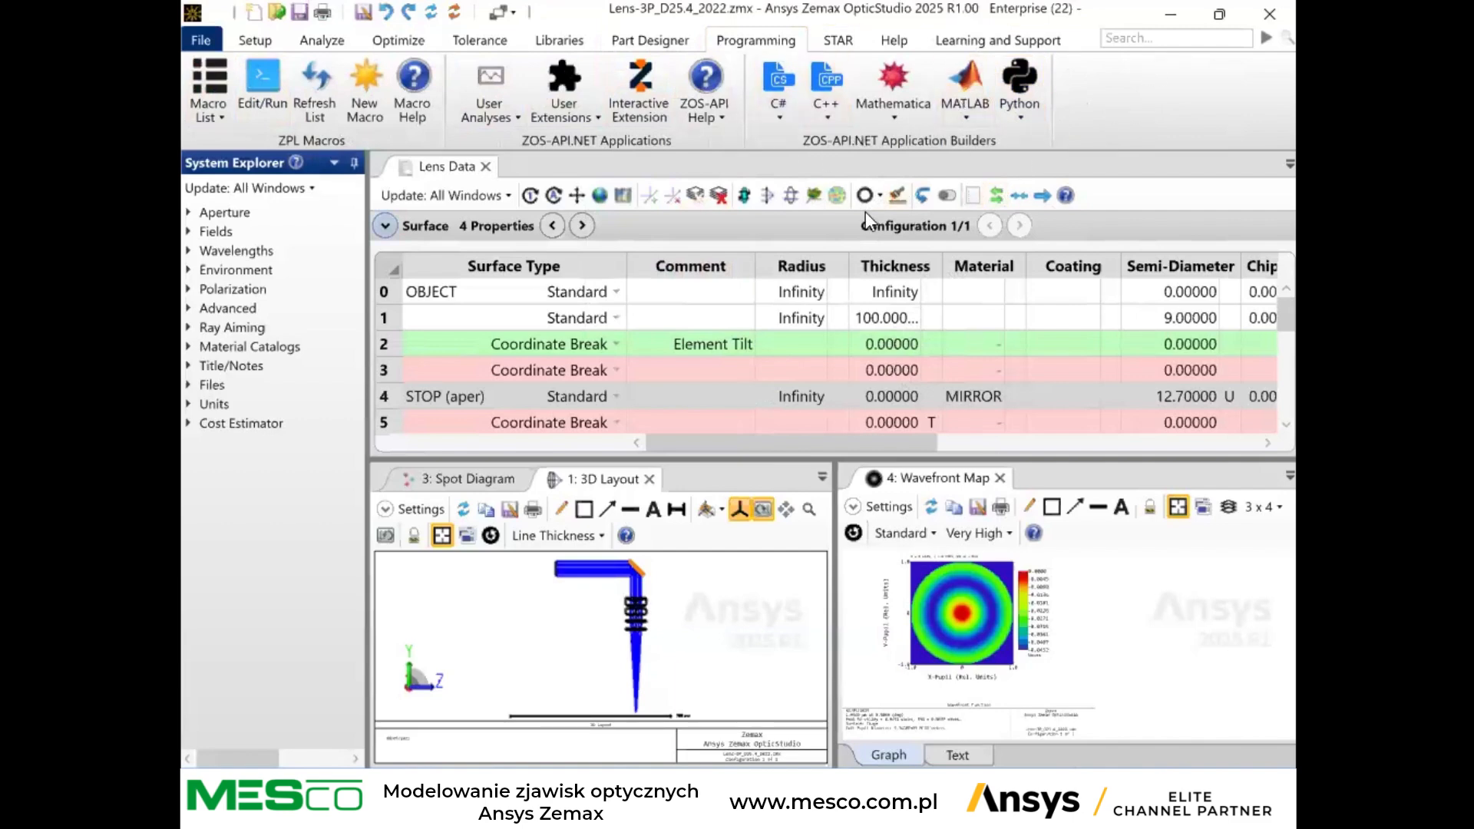
{"action": "left_click", "coordinate": [840, 43]}
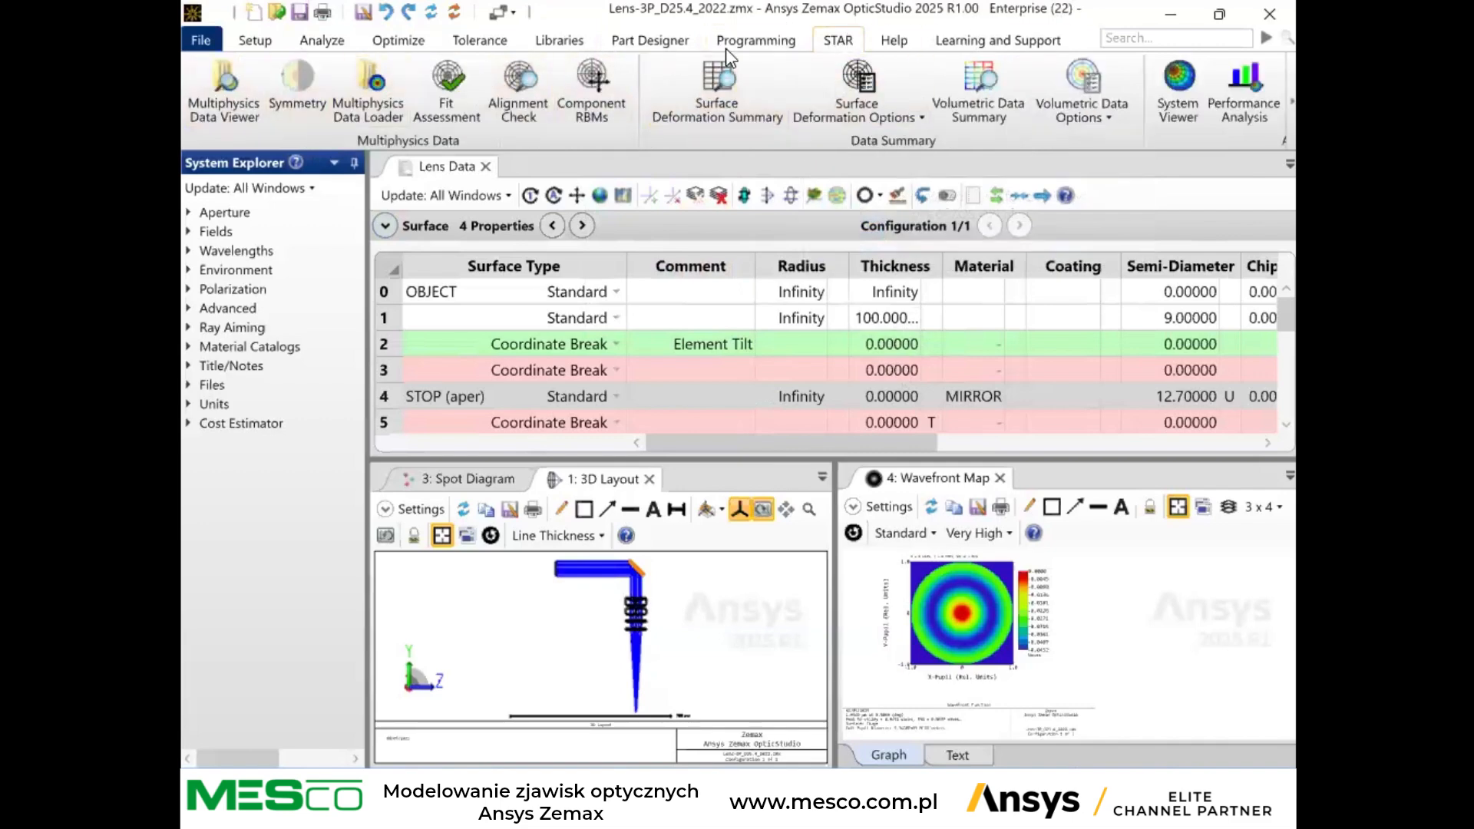
{"action": "left_click", "coordinate": [894, 41]}
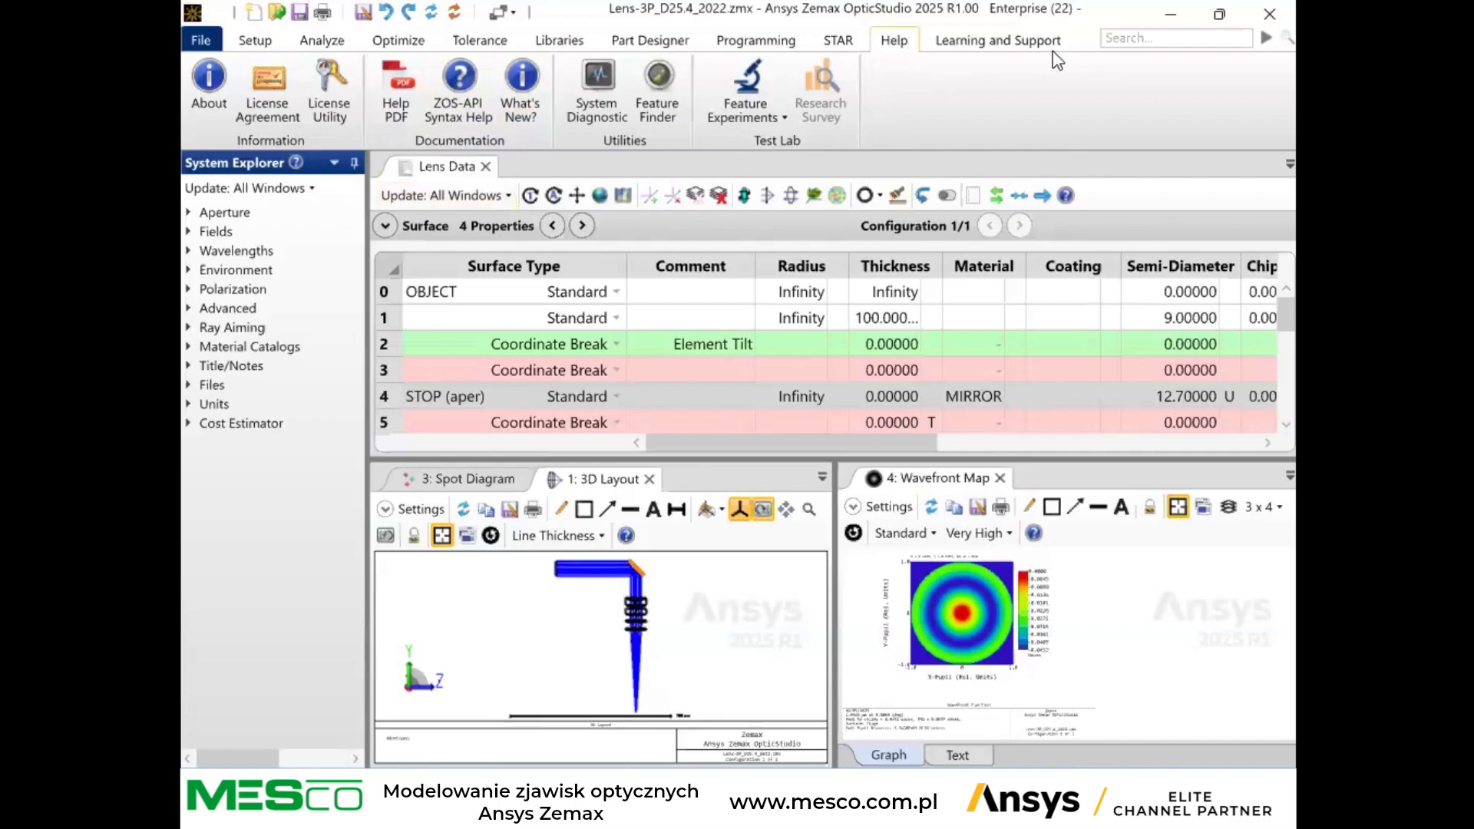
{"action": "left_click", "coordinate": [1022, 42]}
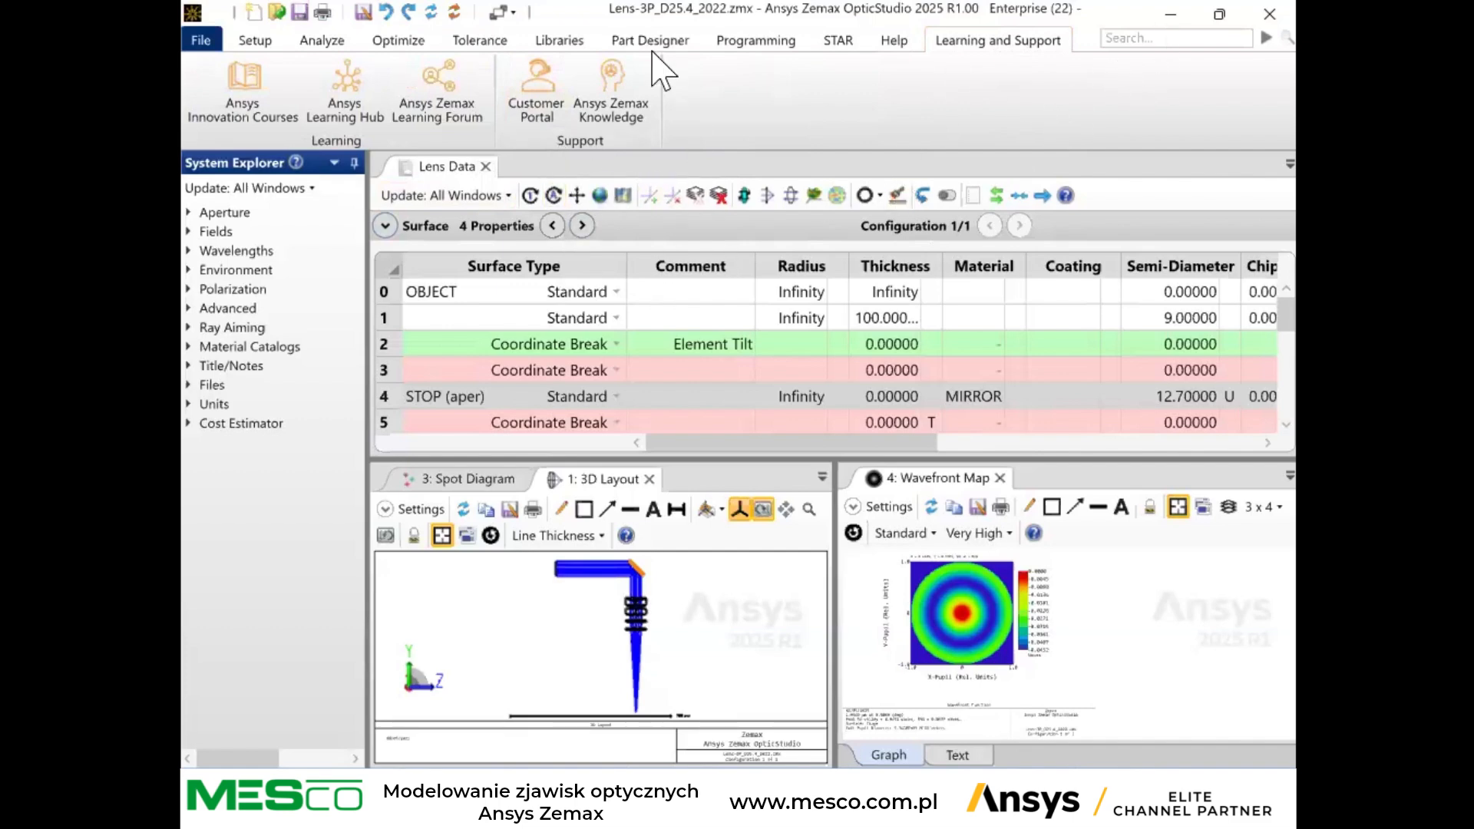
{"action": "left_click", "coordinate": [264, 40]}
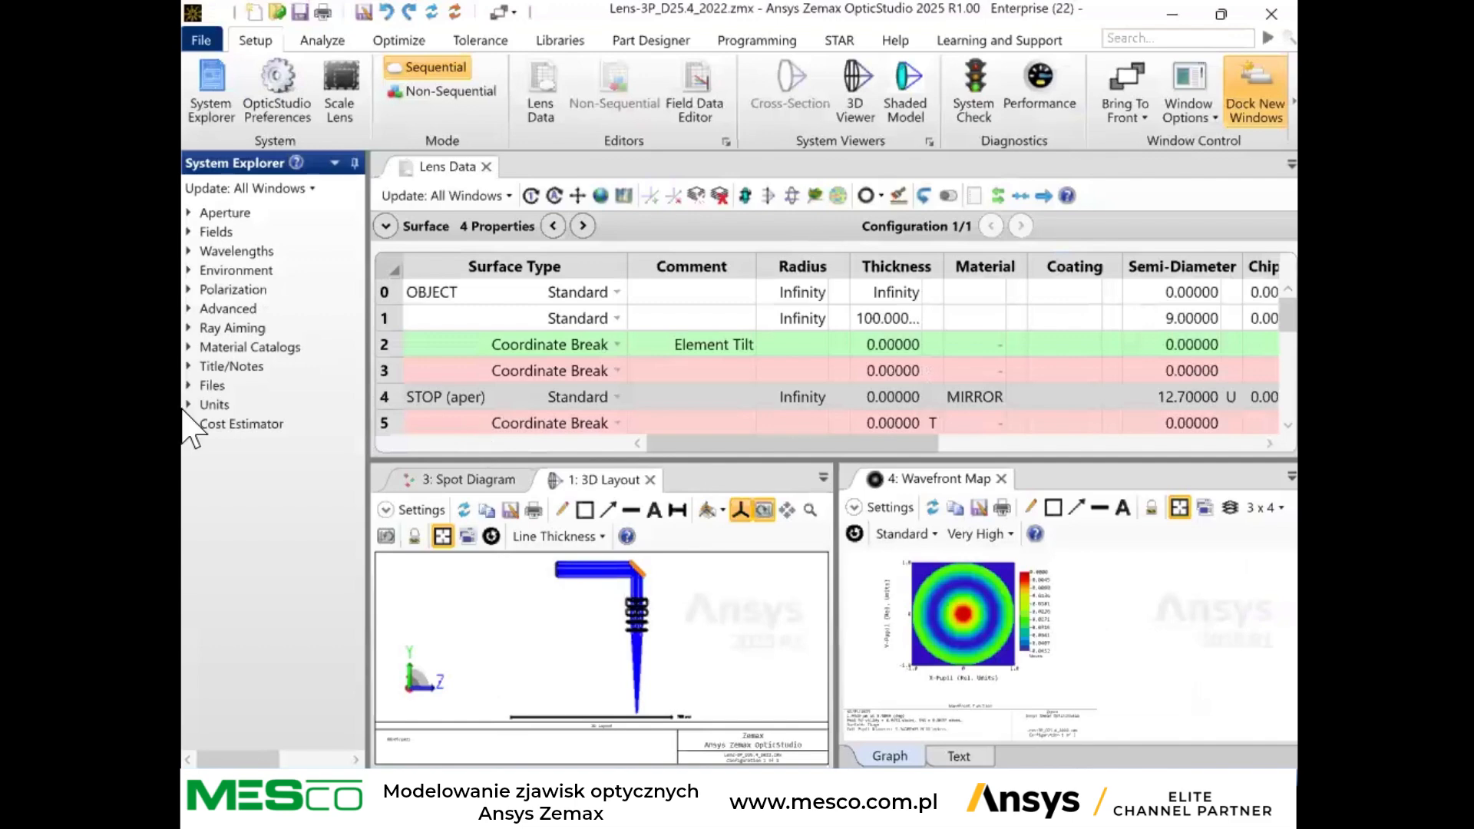
Show the spot diagram, check its settings, and resize the window split to give the lens data table more rows.
{"action": "left_click", "coordinate": [441, 480]}
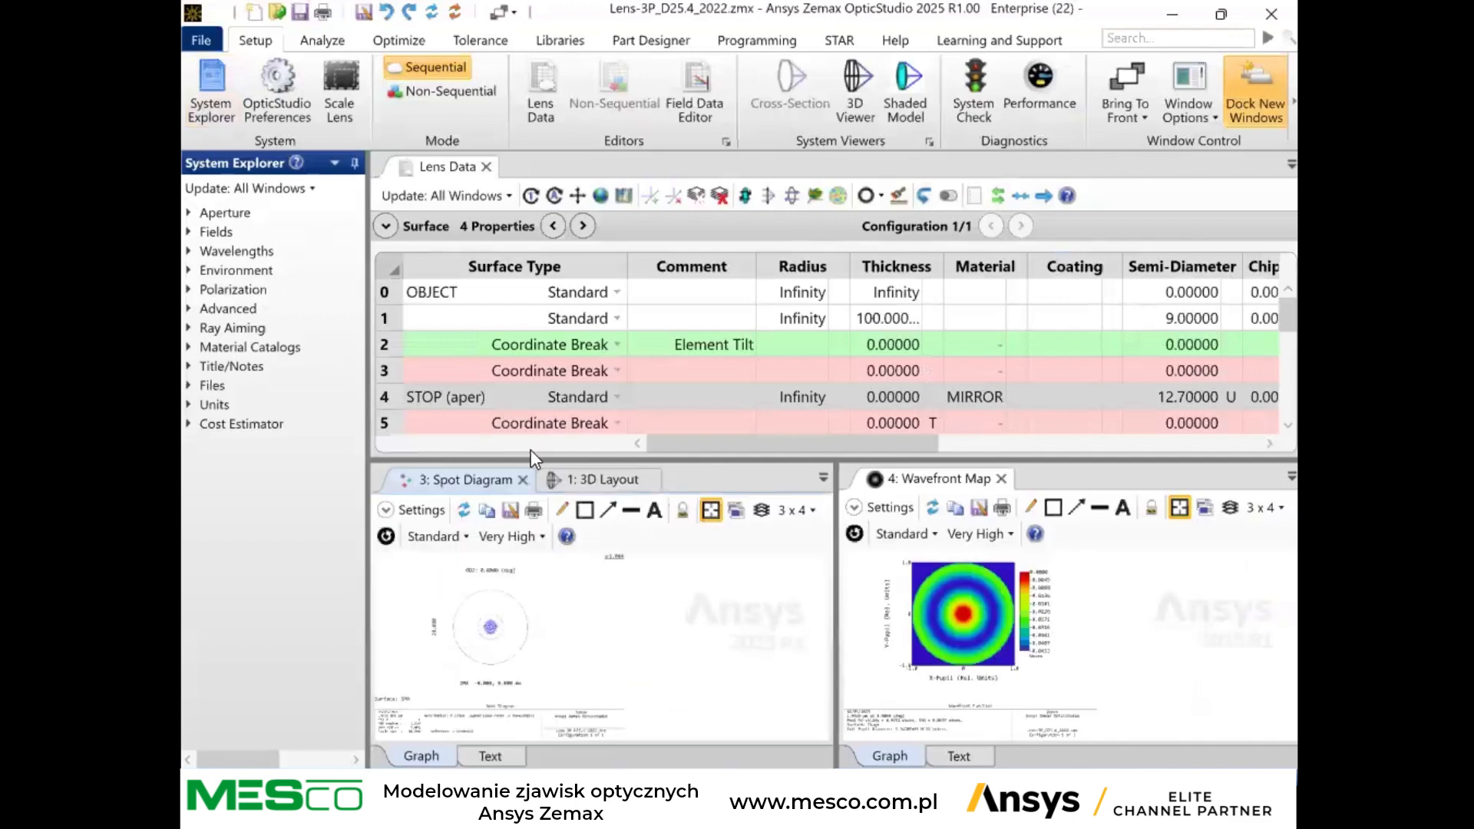
{"action": "left_click_drag", "start_coordinate": [510, 460], "coordinate": [513, 362]}
{"action": "left_click", "coordinate": [388, 413]}
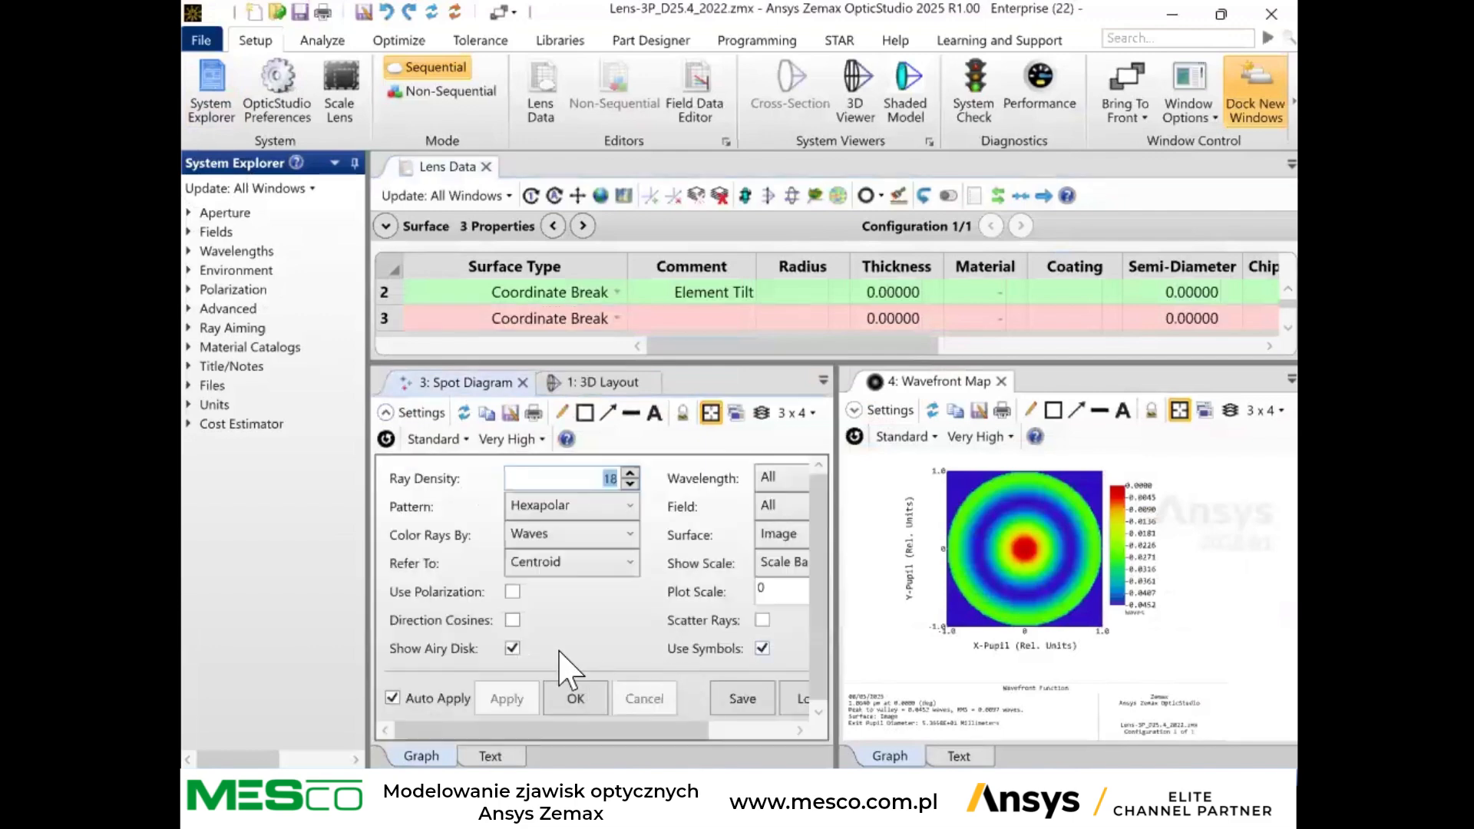
{"action": "left_click", "coordinate": [387, 411]}
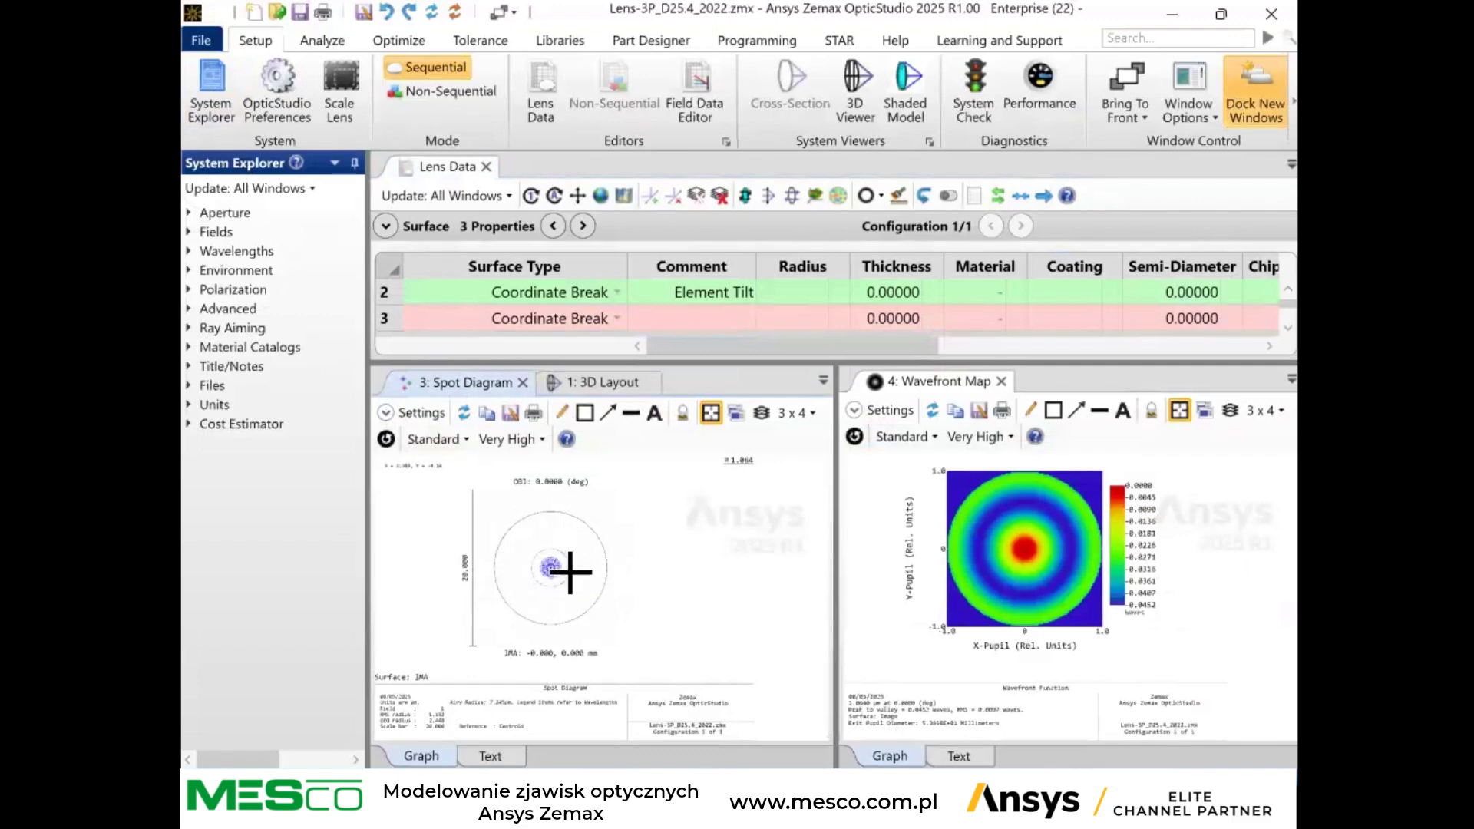
{"action": "left_click_drag", "start_coordinate": [638, 444], "coordinate": [635, 499]}
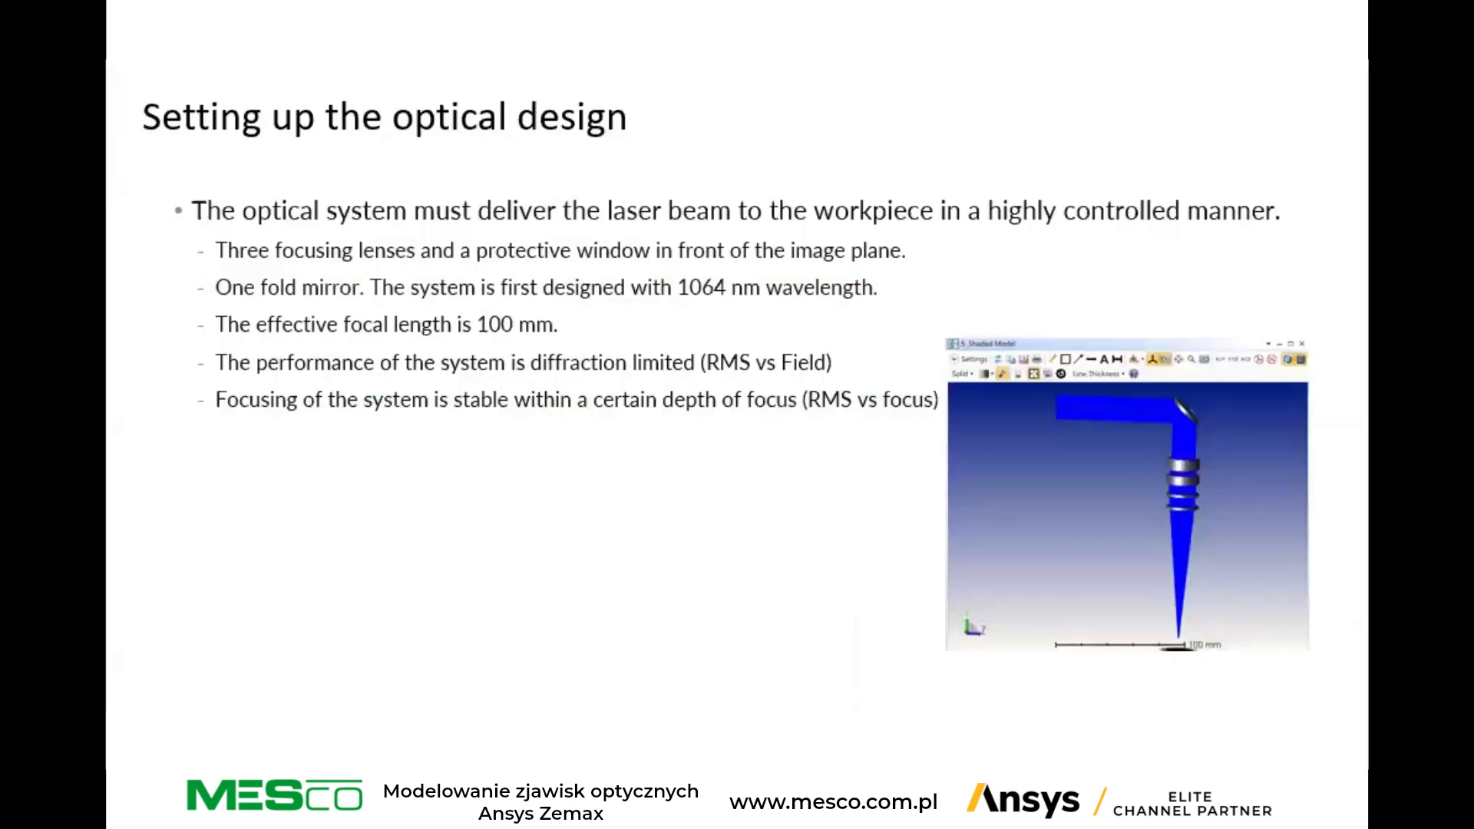
{"action": "key", "text": "Right"}
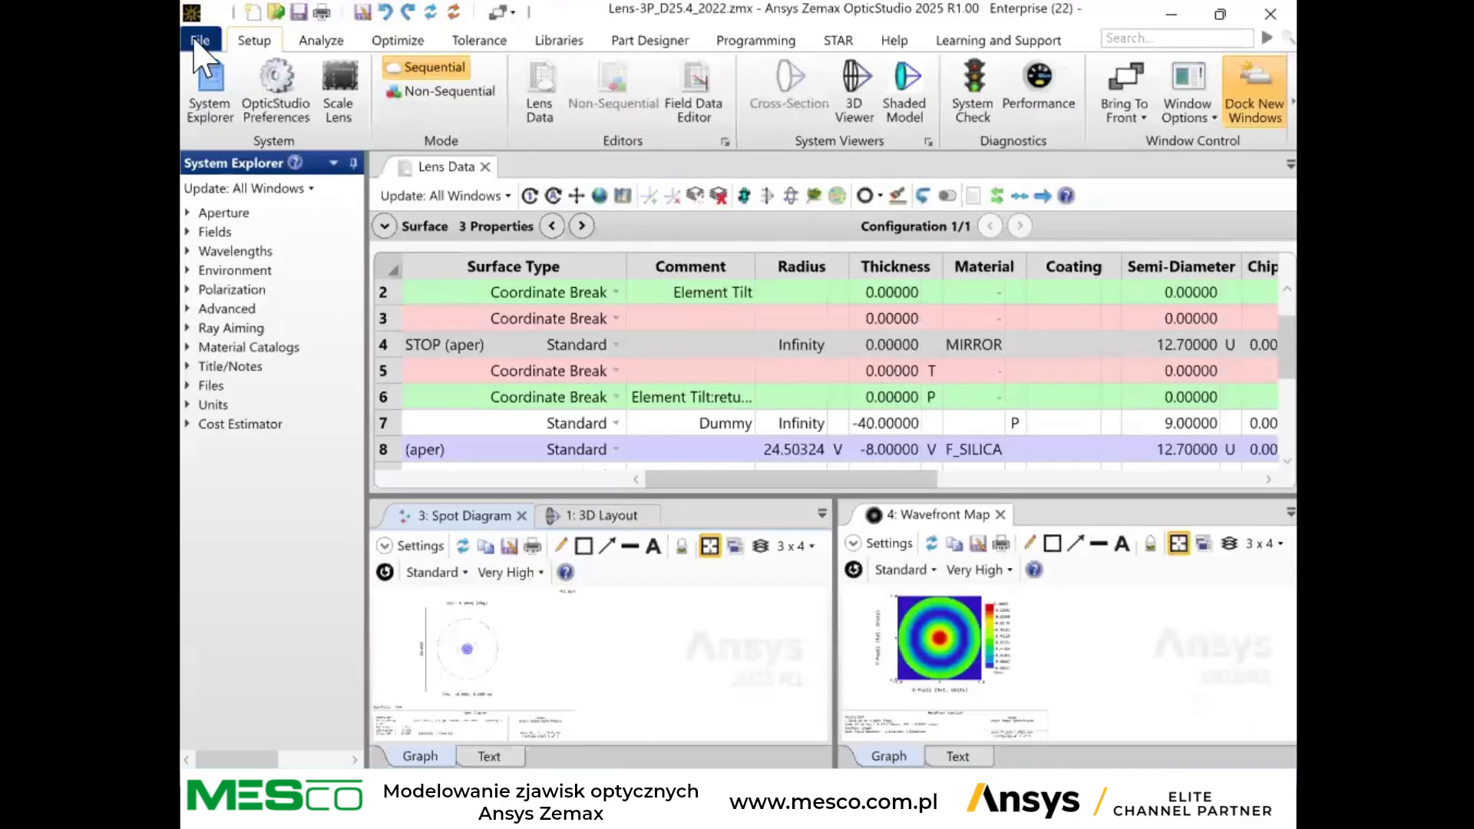
Examine the CAD export options and the available file types, and close the export settings without exporting.
{"action": "left_click", "coordinate": [198, 41]}
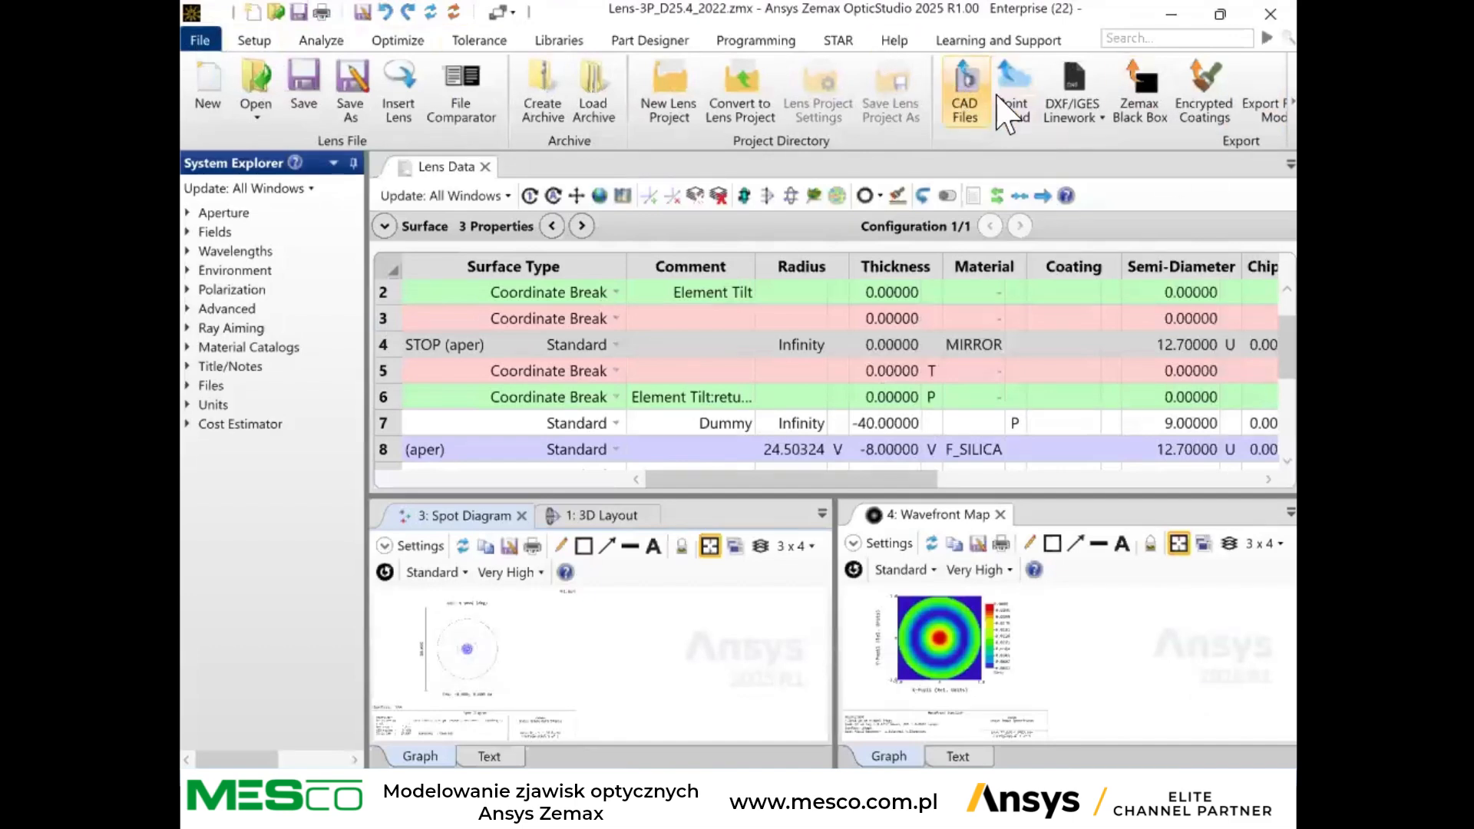
{"action": "left_click", "coordinate": [965, 96]}
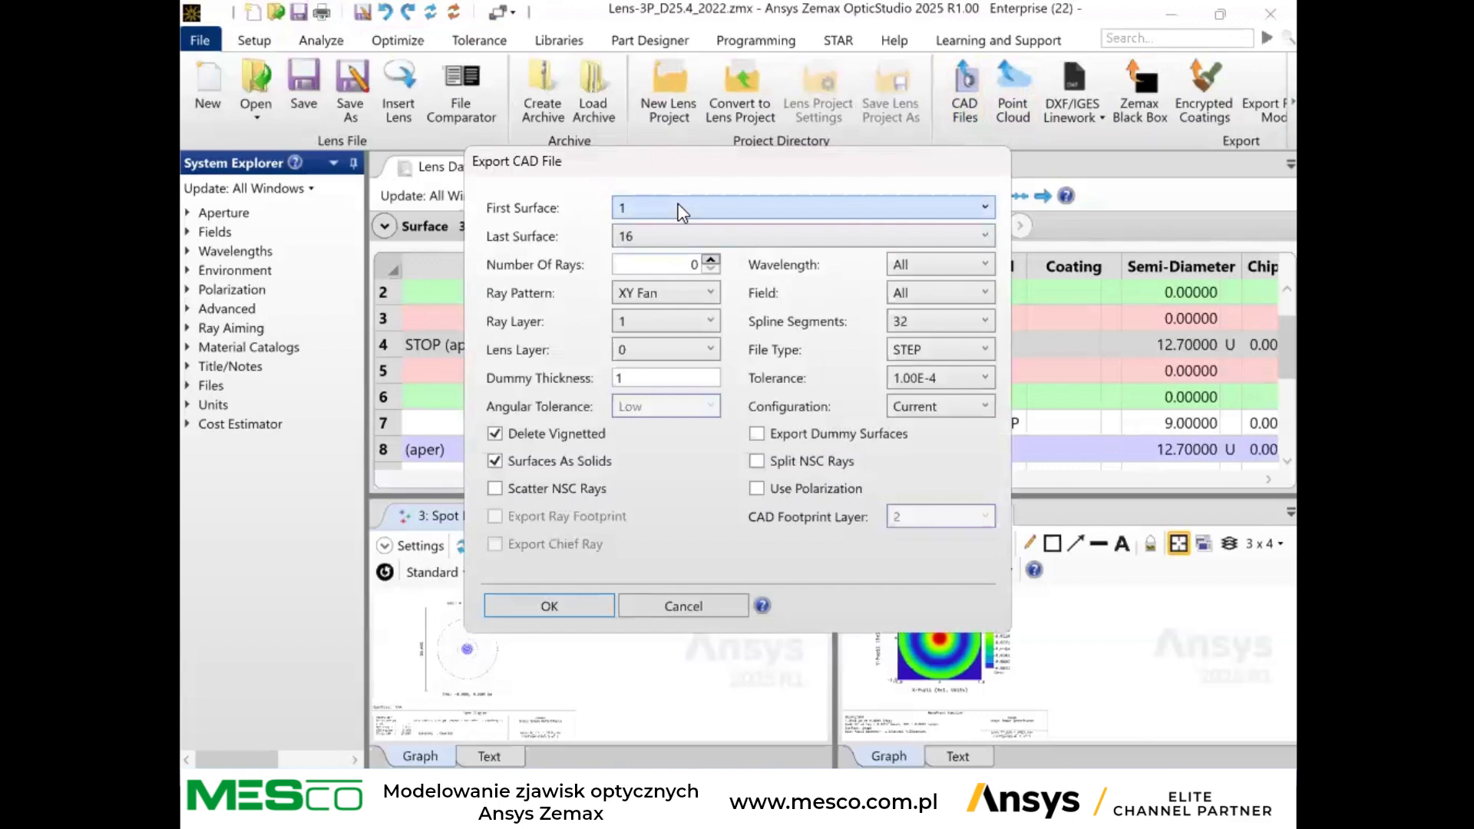
{"action": "left_click", "coordinate": [984, 352]}
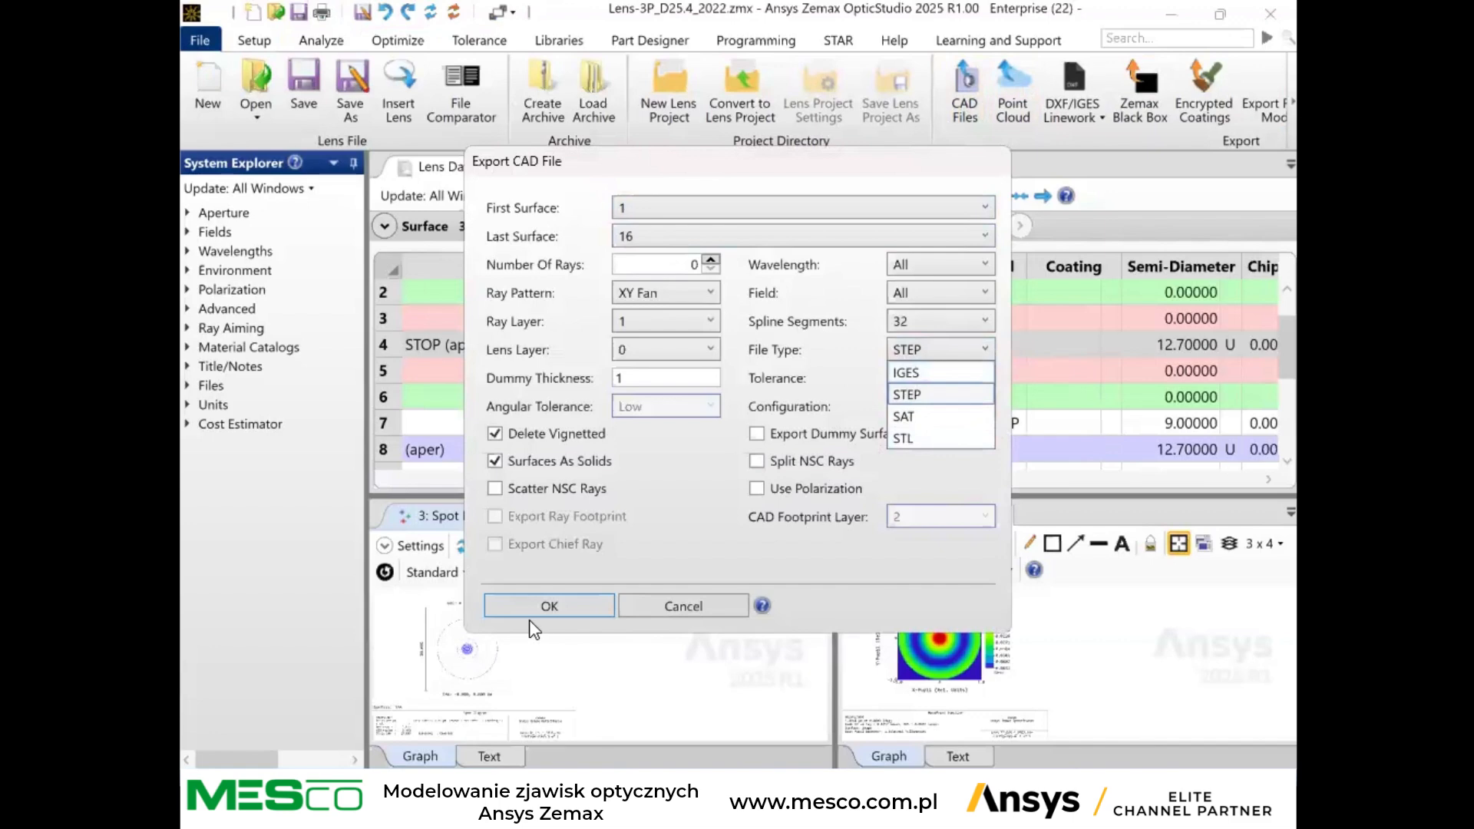
{"action": "left_click", "coordinate": [667, 606]}
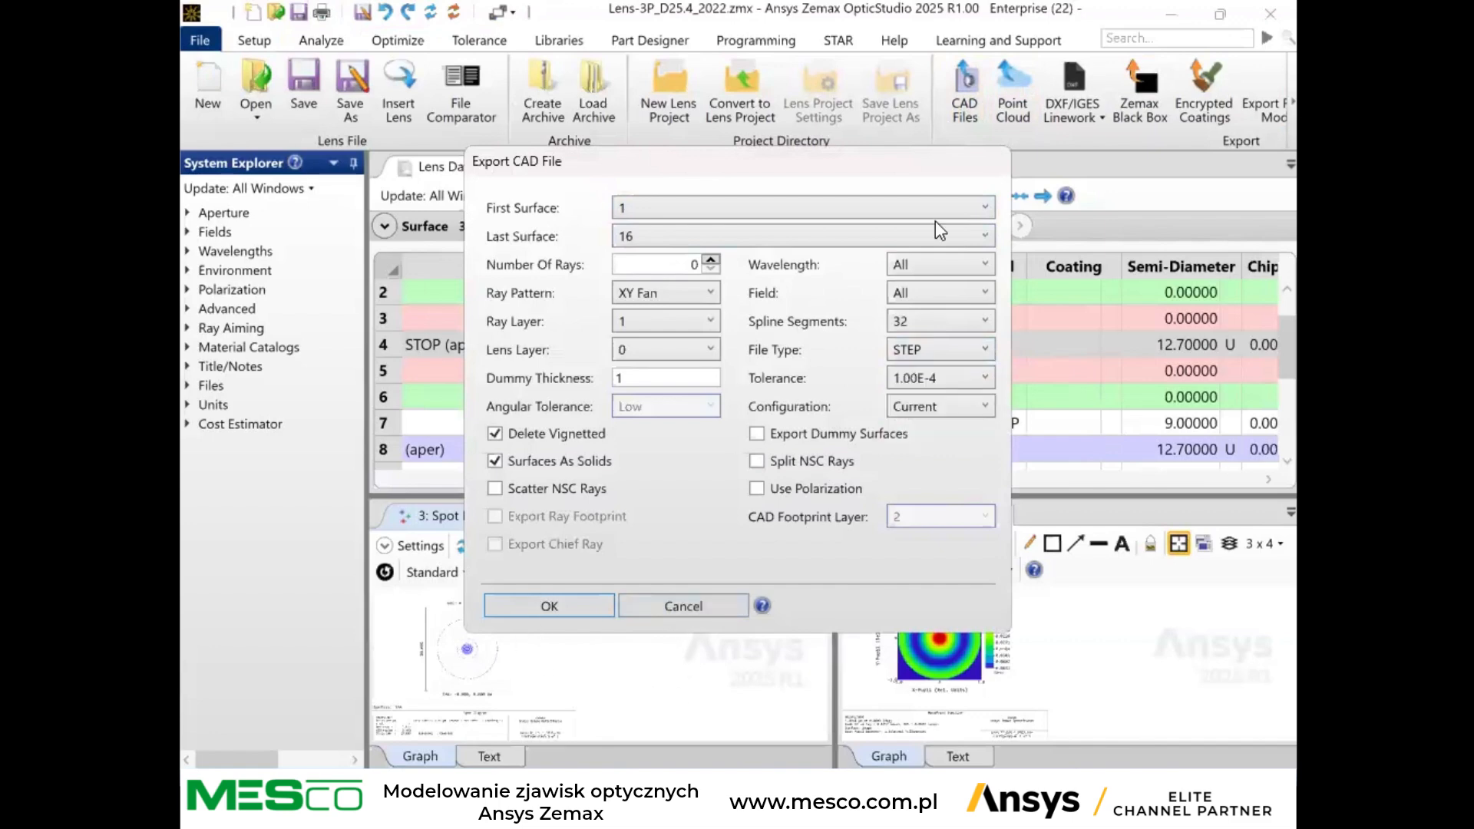
{"action": "left_click", "coordinate": [689, 605]}
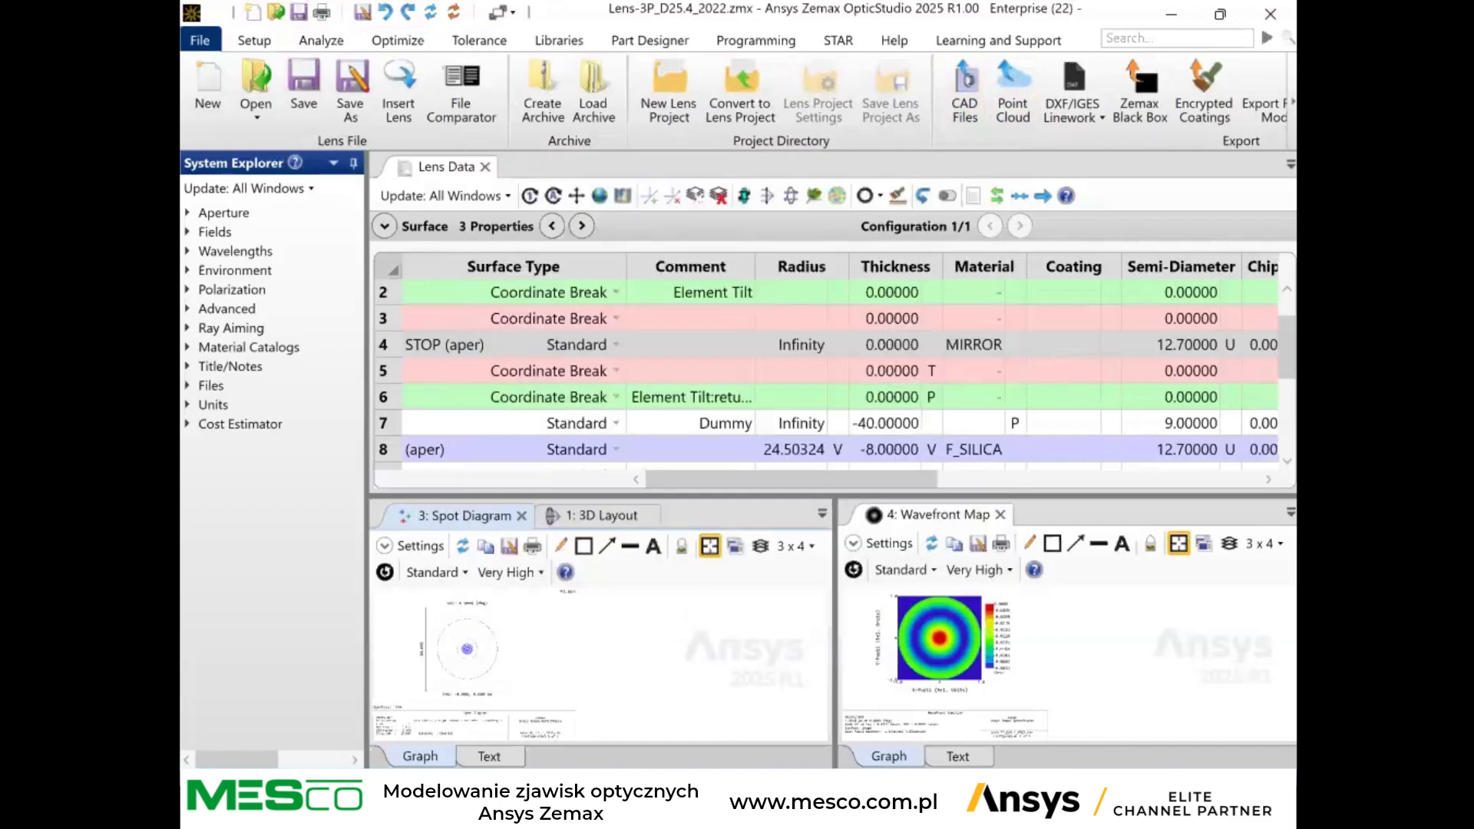
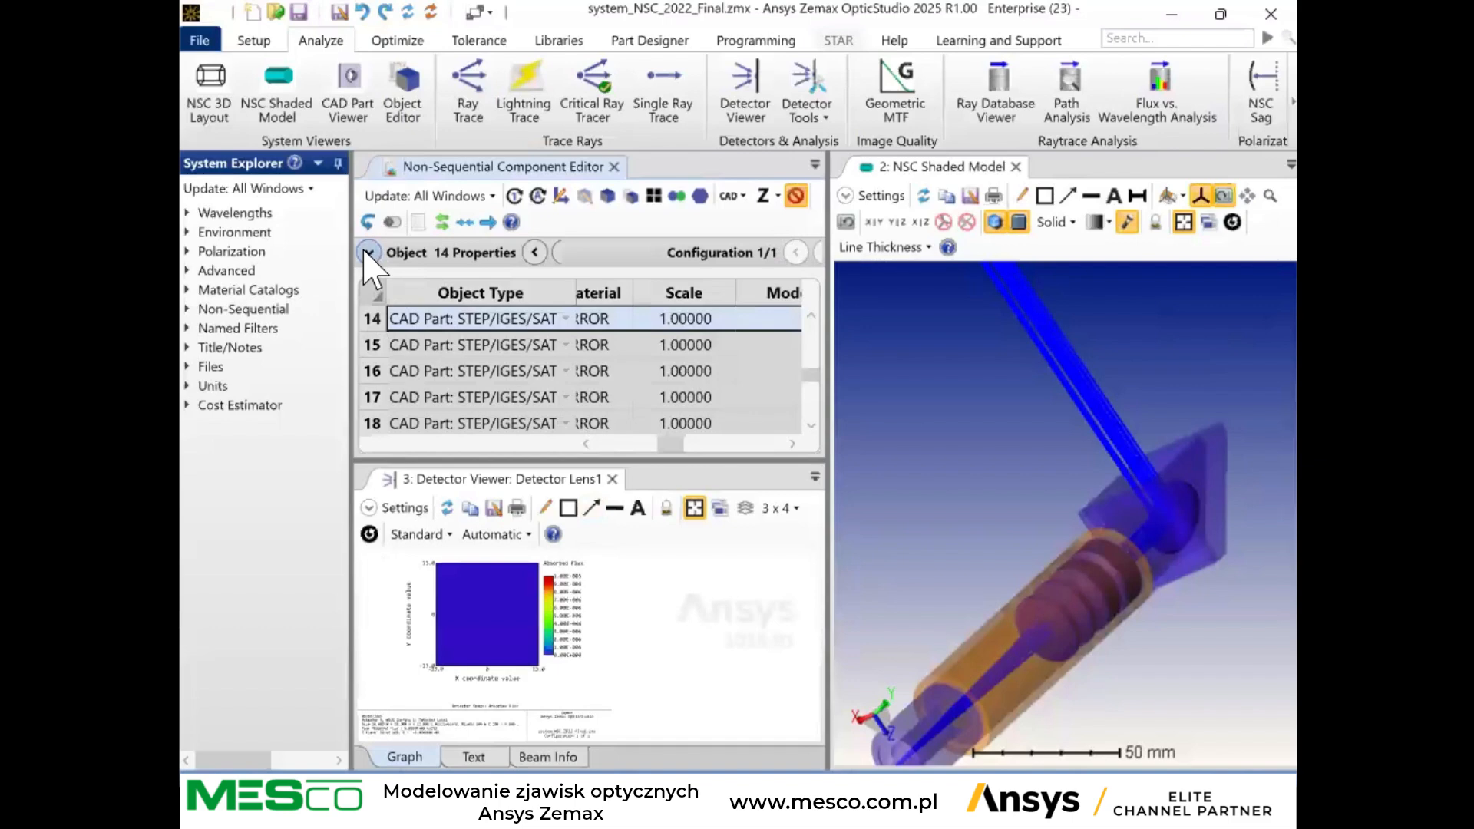
Close the shaded model view, enlarge the component editor, and look through the type, raytrace and detector properties of CAD part object 14.
{"action": "left_click", "coordinate": [1016, 167]}
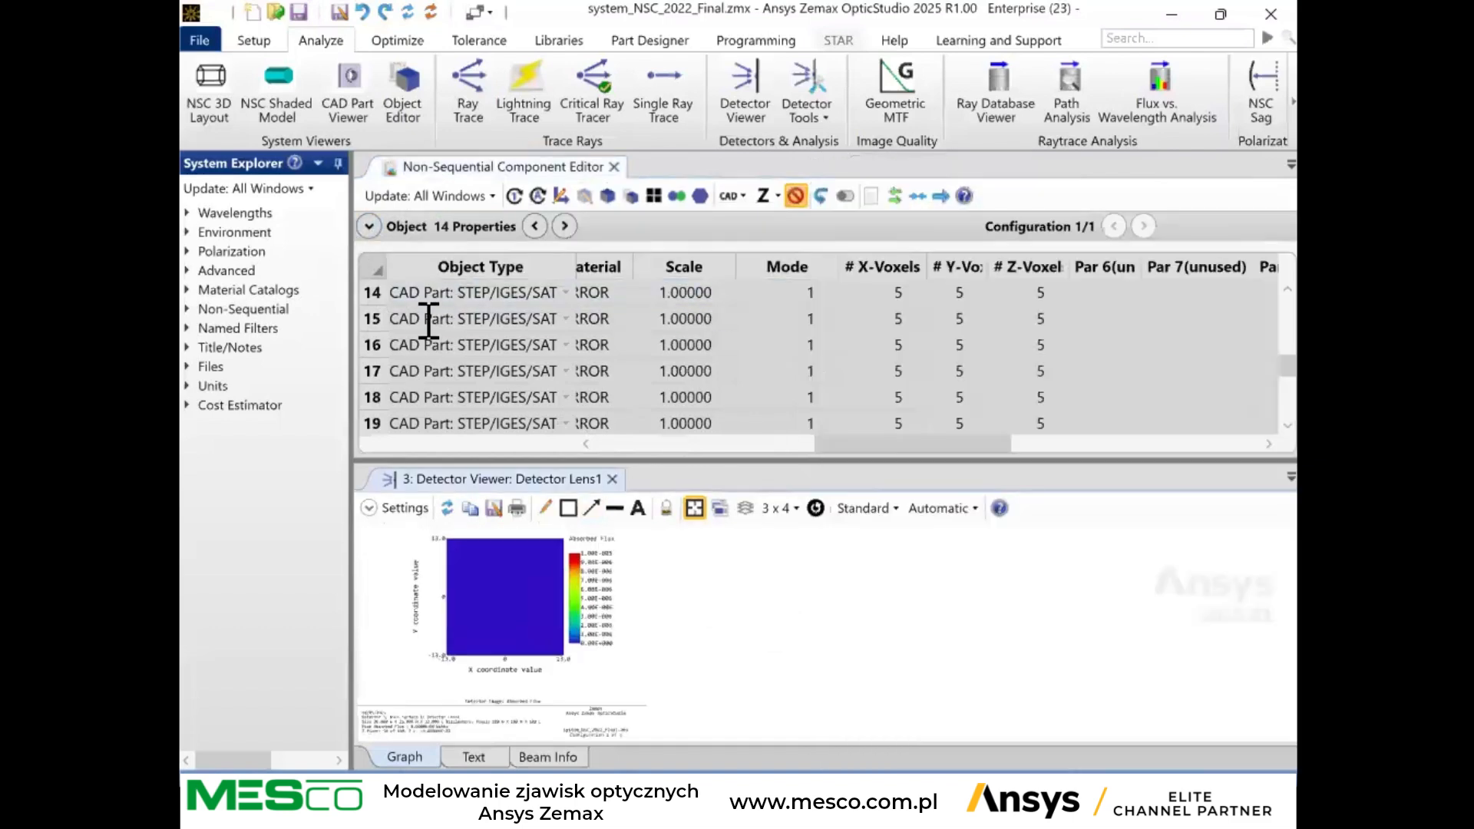
{"action": "left_click", "coordinate": [374, 267]}
{"action": "left_click", "coordinate": [369, 226]}
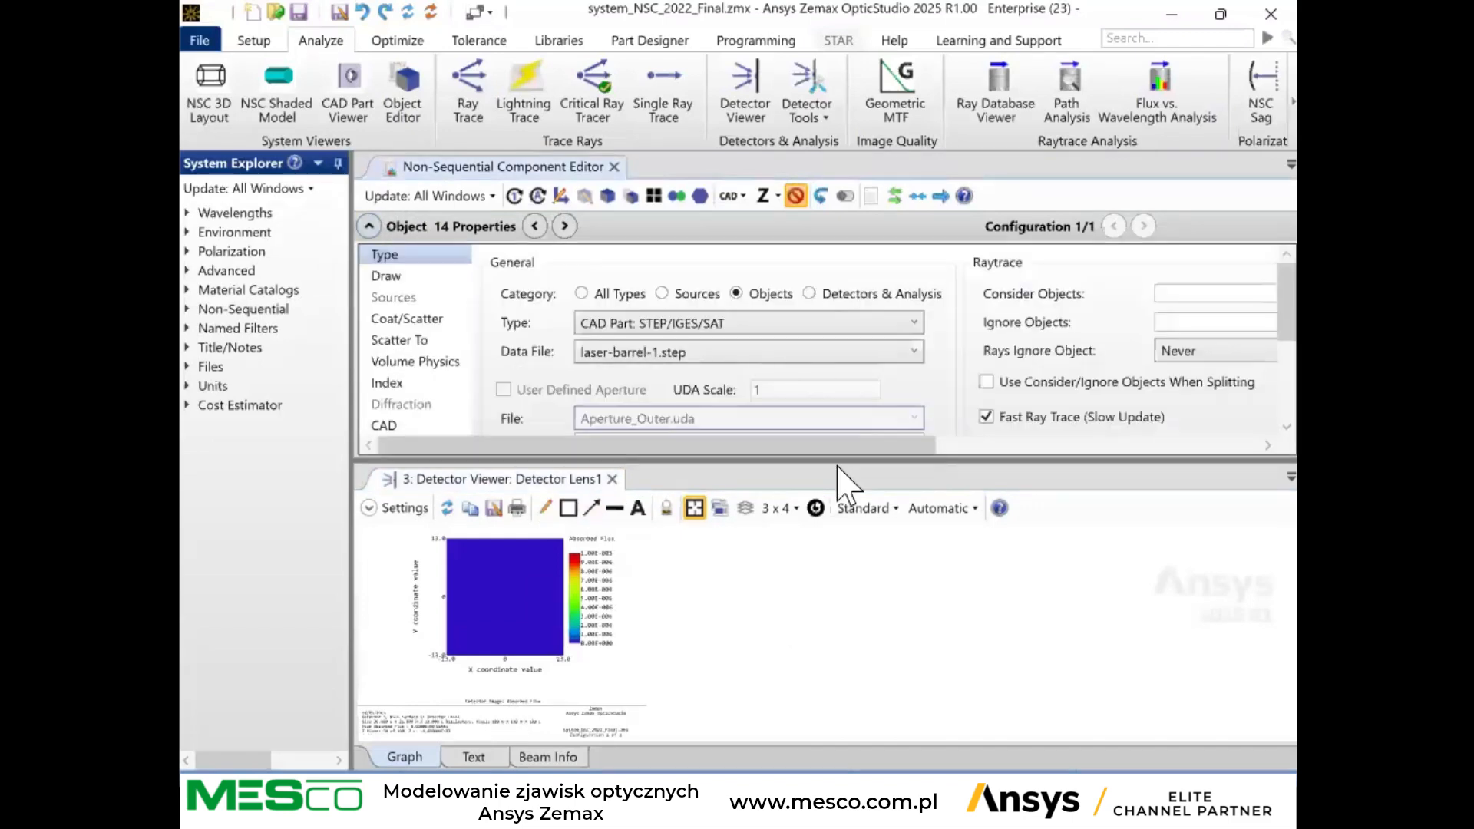
{"action": "left_click_drag", "start_coordinate": [772, 460], "coordinate": [1242, 536]}
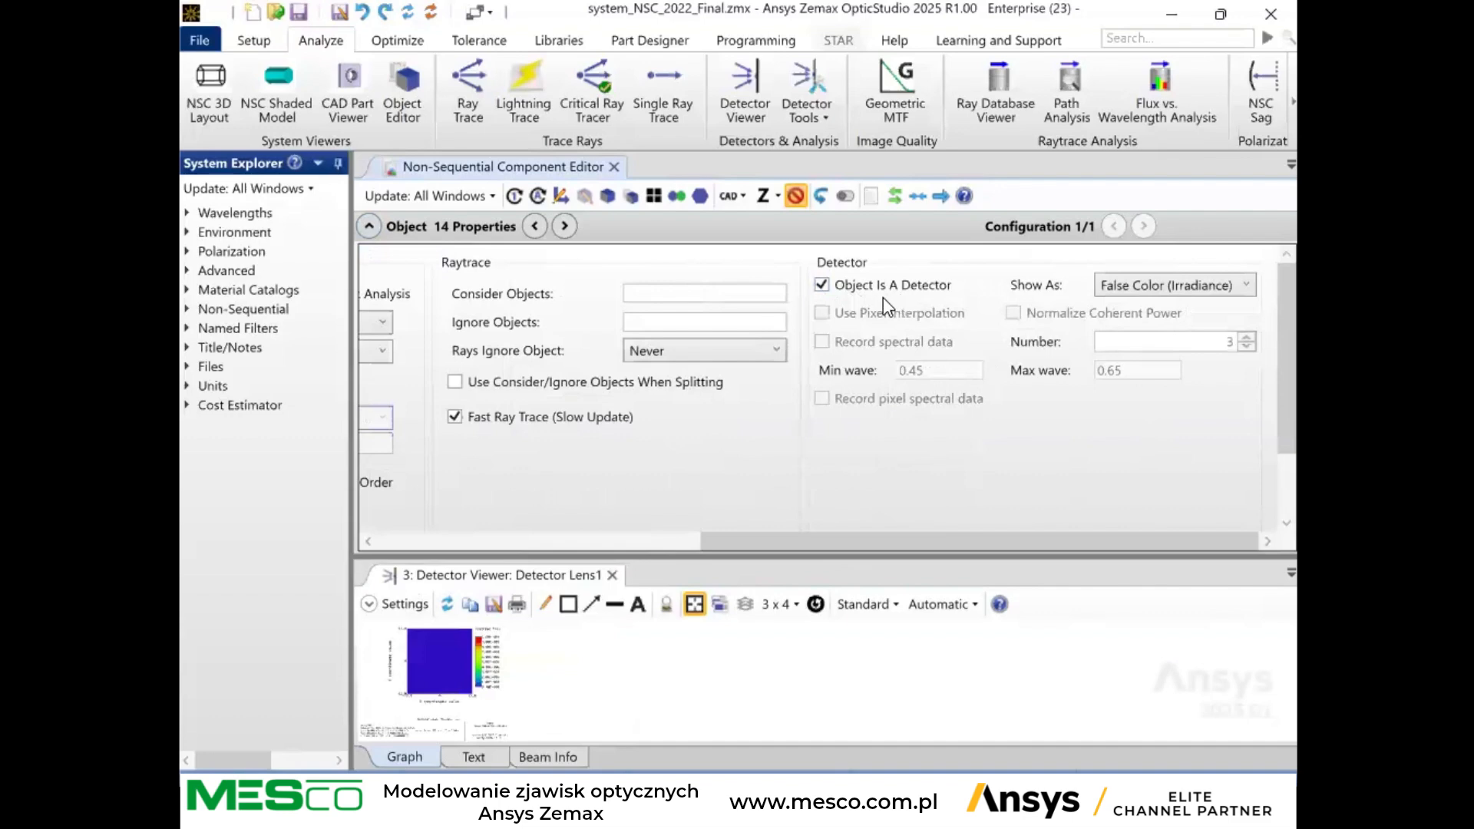
{"action": "left_click", "coordinate": [614, 541]}
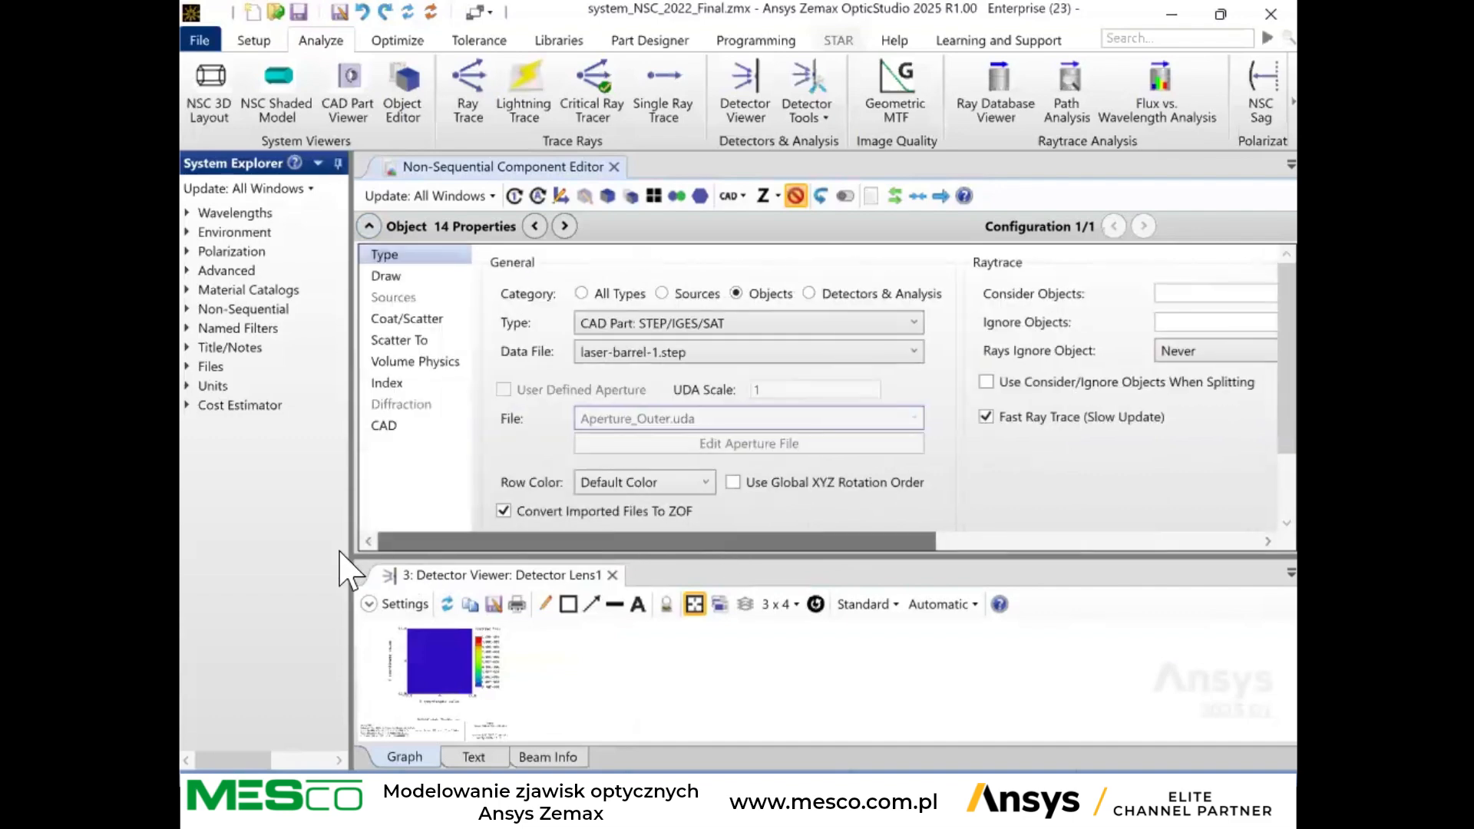
{"action": "left_click", "coordinate": [369, 226]}
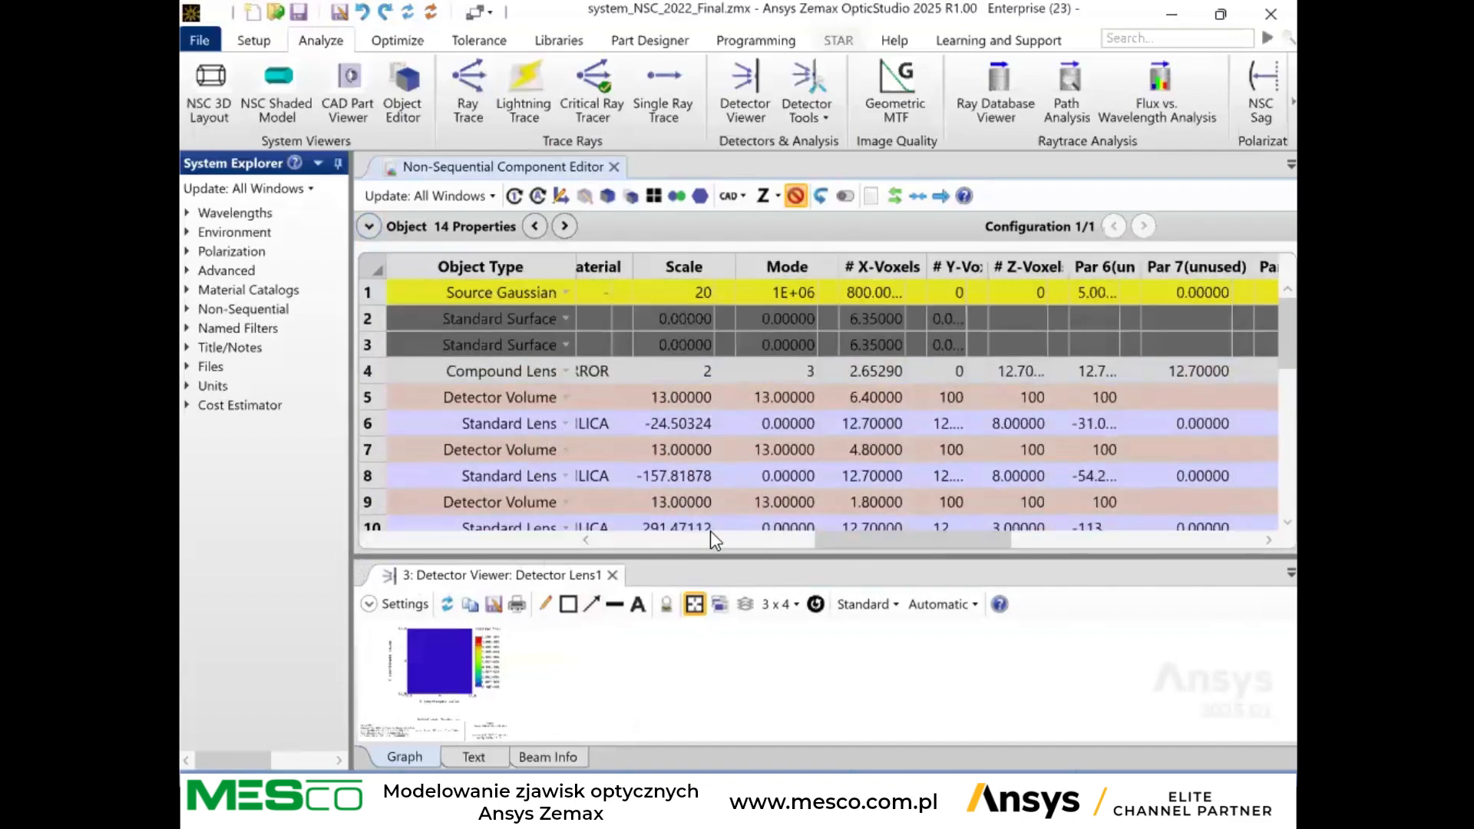
Select the Lens1 standard lens in the component list and view its type and drawing properties.
{"action": "left_click_drag", "start_coordinate": [889, 539], "coordinate": [557, 555]}
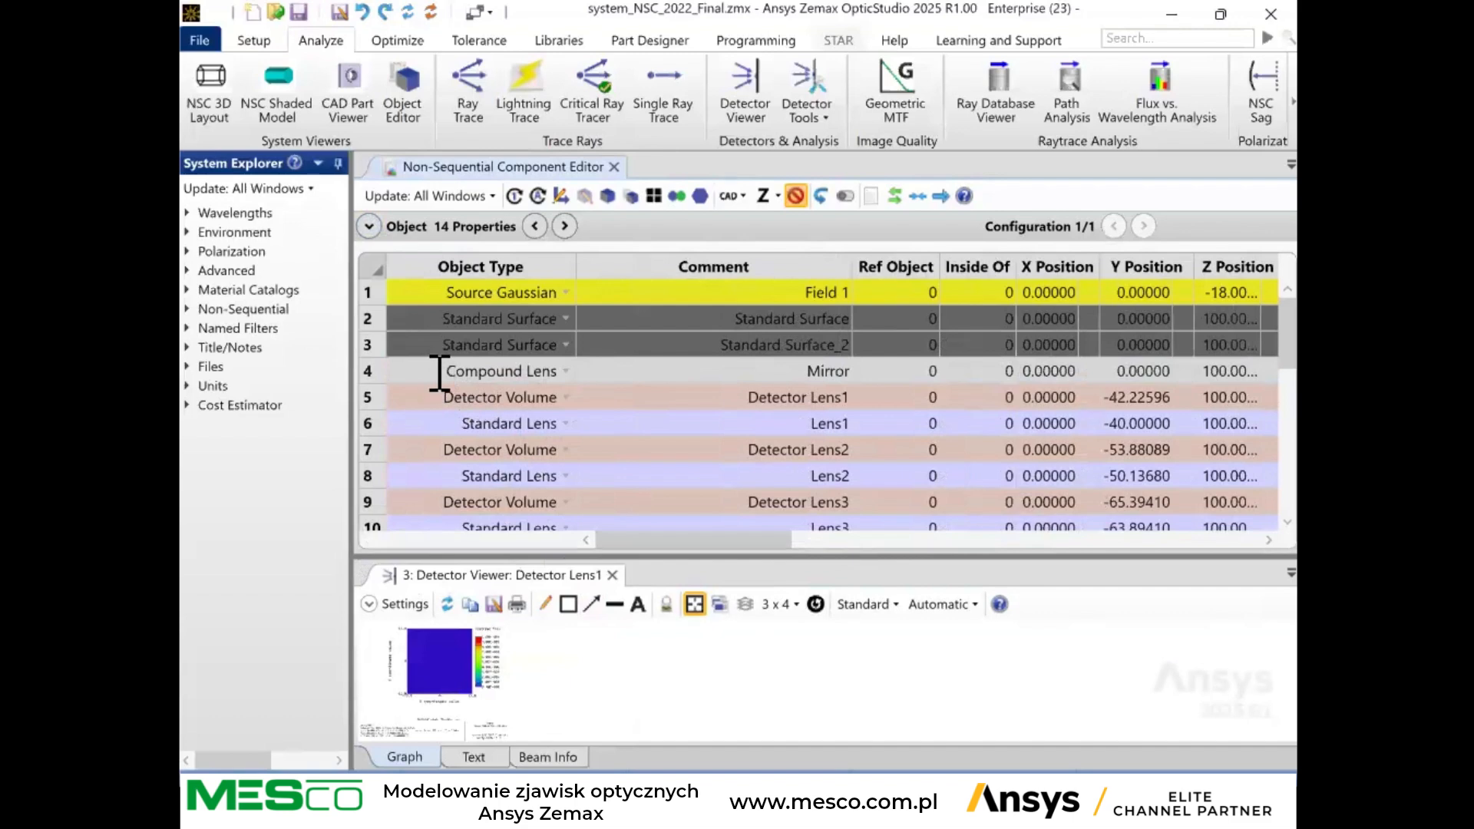
{"action": "left_click", "coordinate": [435, 423]}
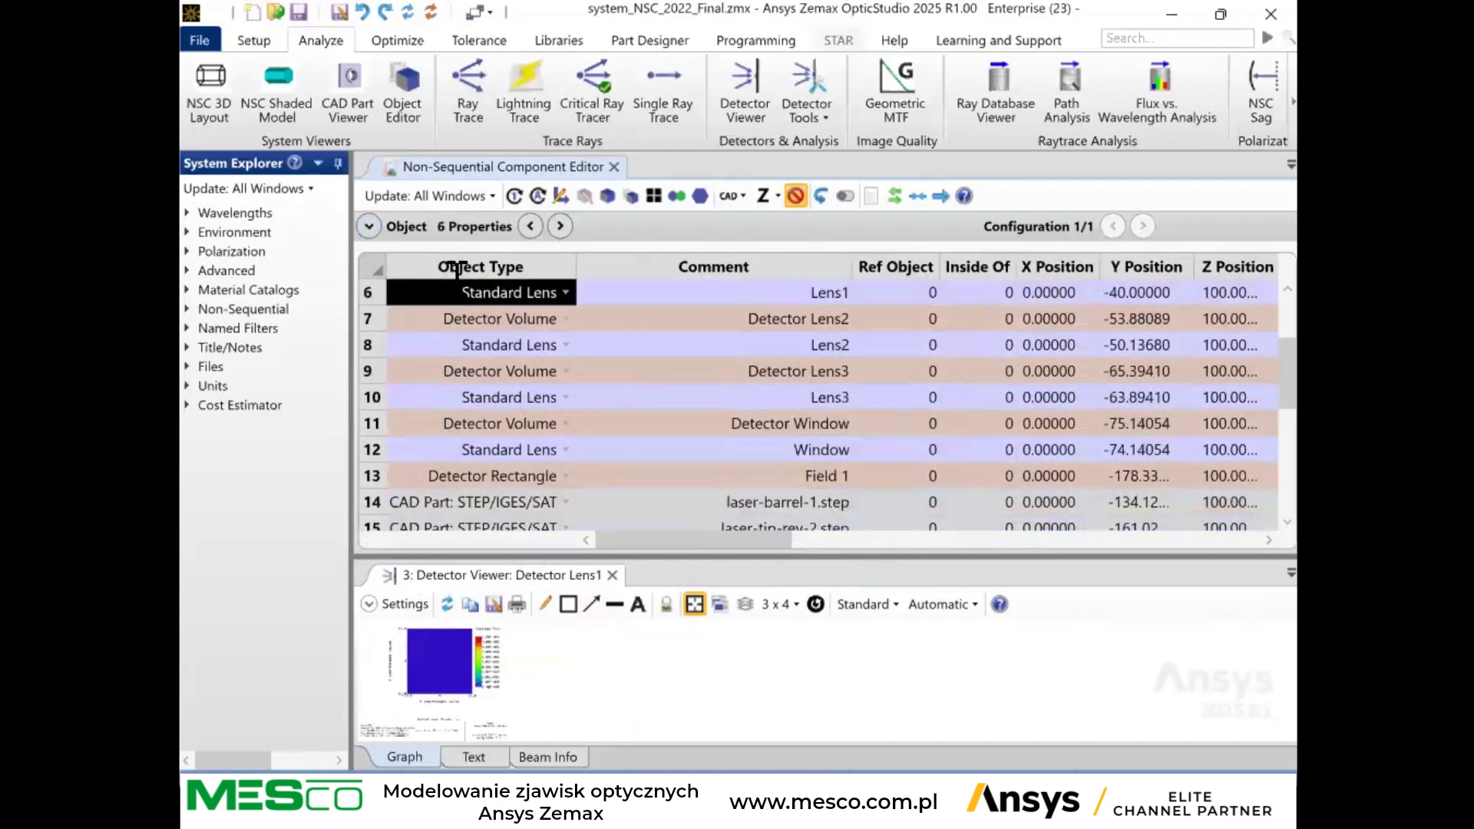
{"action": "left_click", "coordinate": [369, 228]}
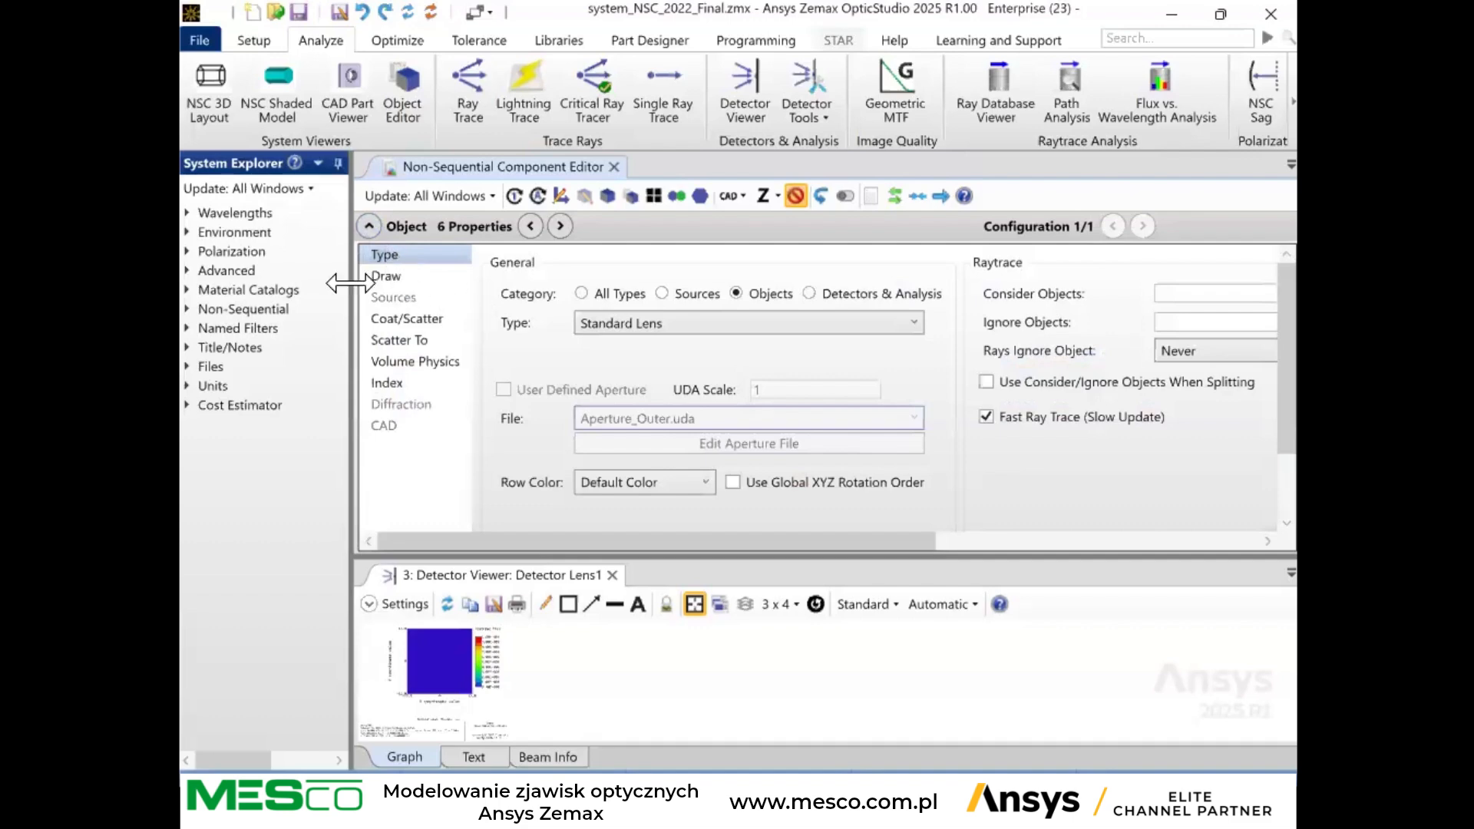
{"action": "left_click", "coordinate": [388, 277]}
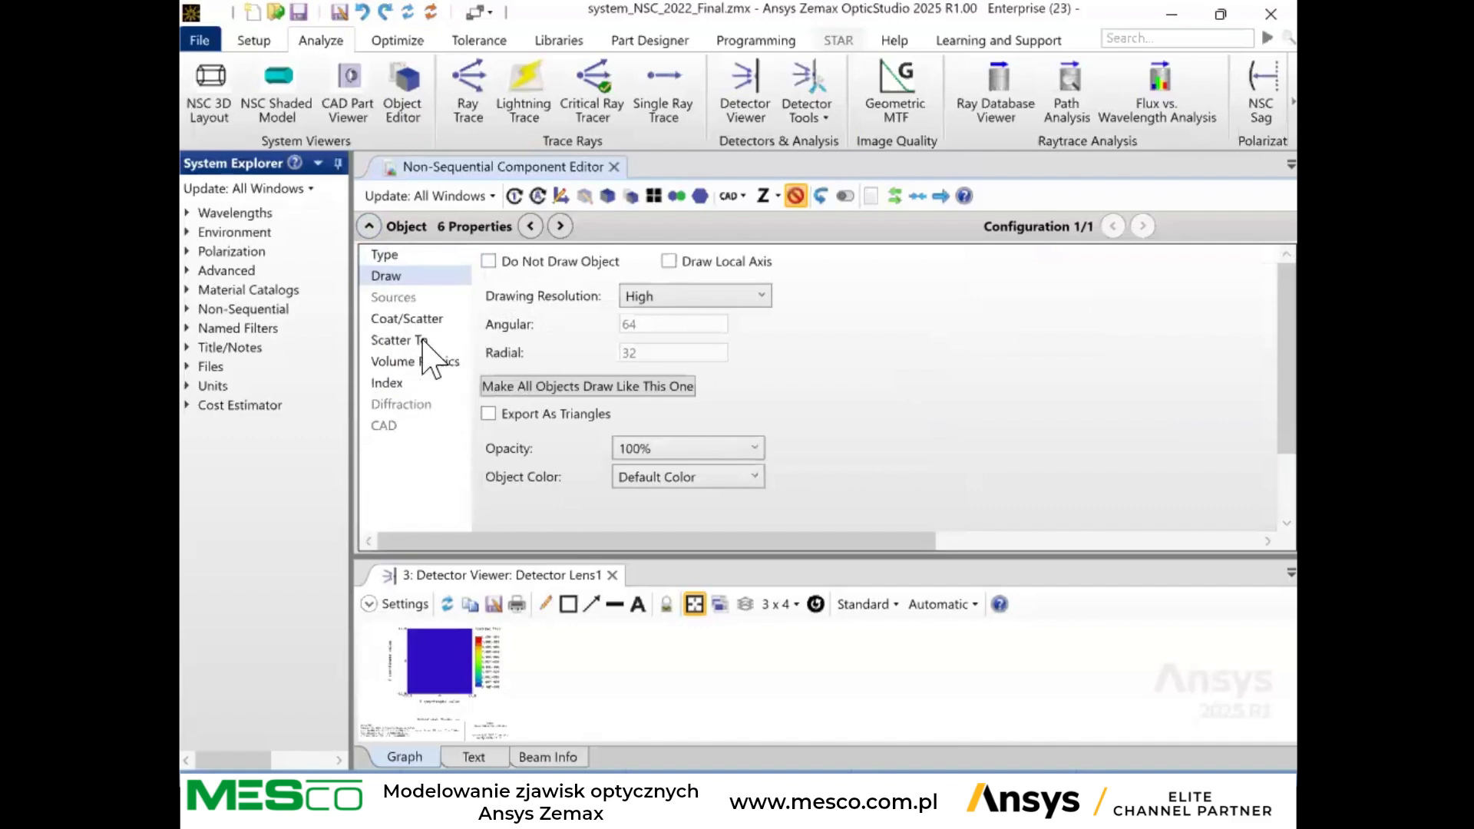
Examine the coating and scatter properties of Lens1, including the selectable faces and coatings, and return to the component list.
{"action": "left_click", "coordinate": [392, 321]}
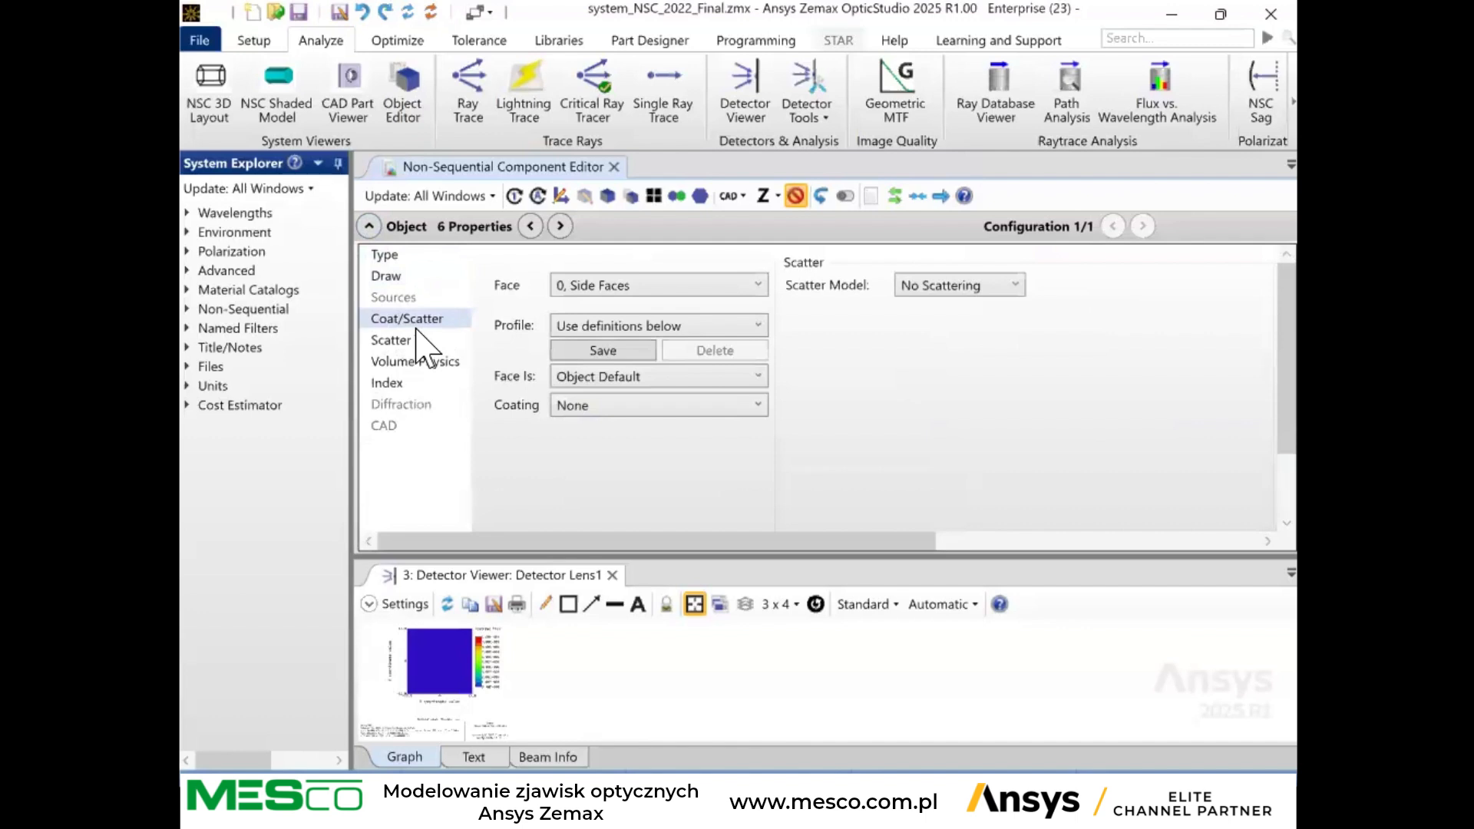
{"action": "left_click", "coordinate": [708, 283]}
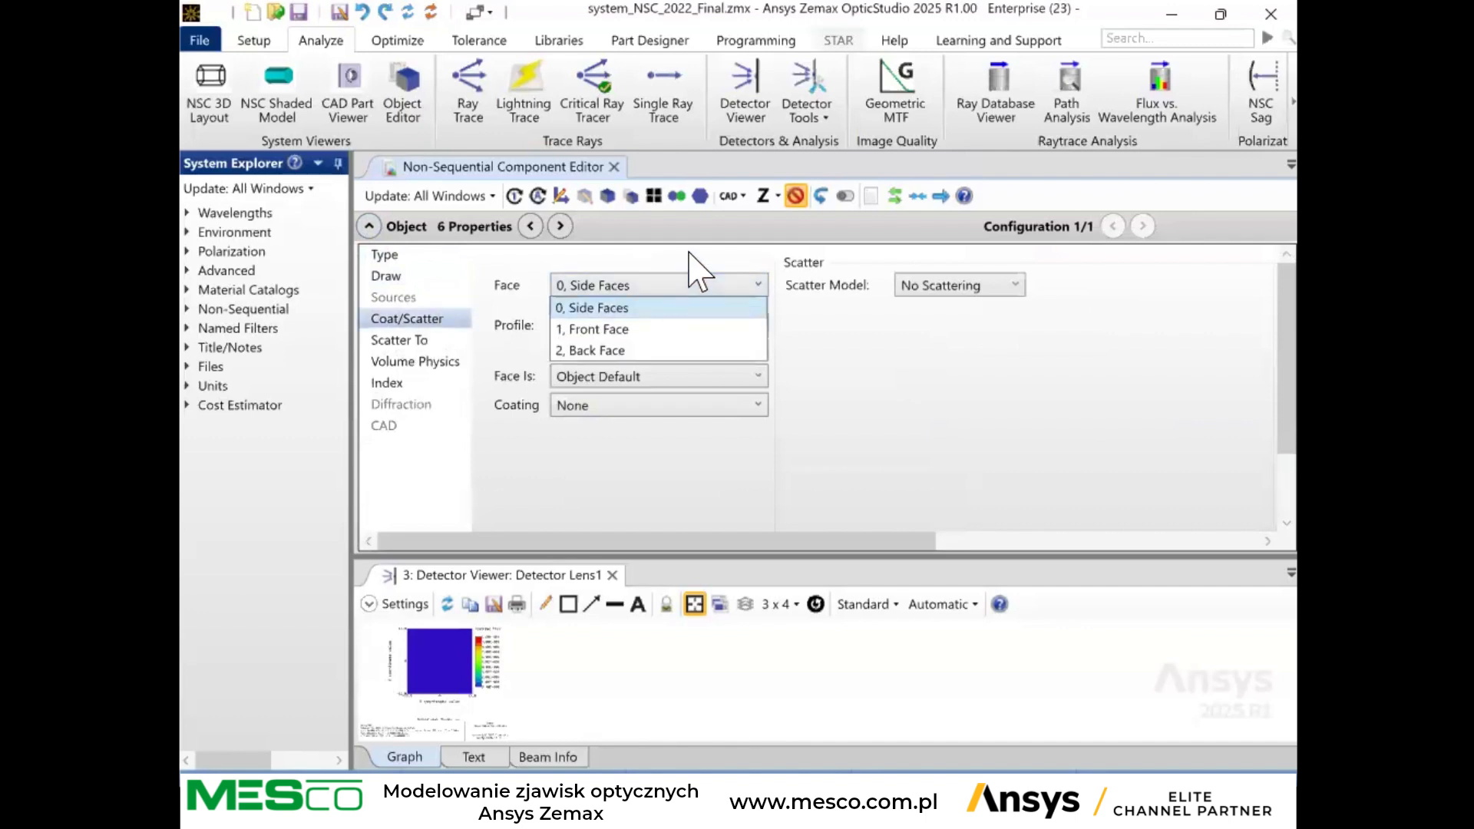
{"action": "left_click", "coordinate": [377, 232]}
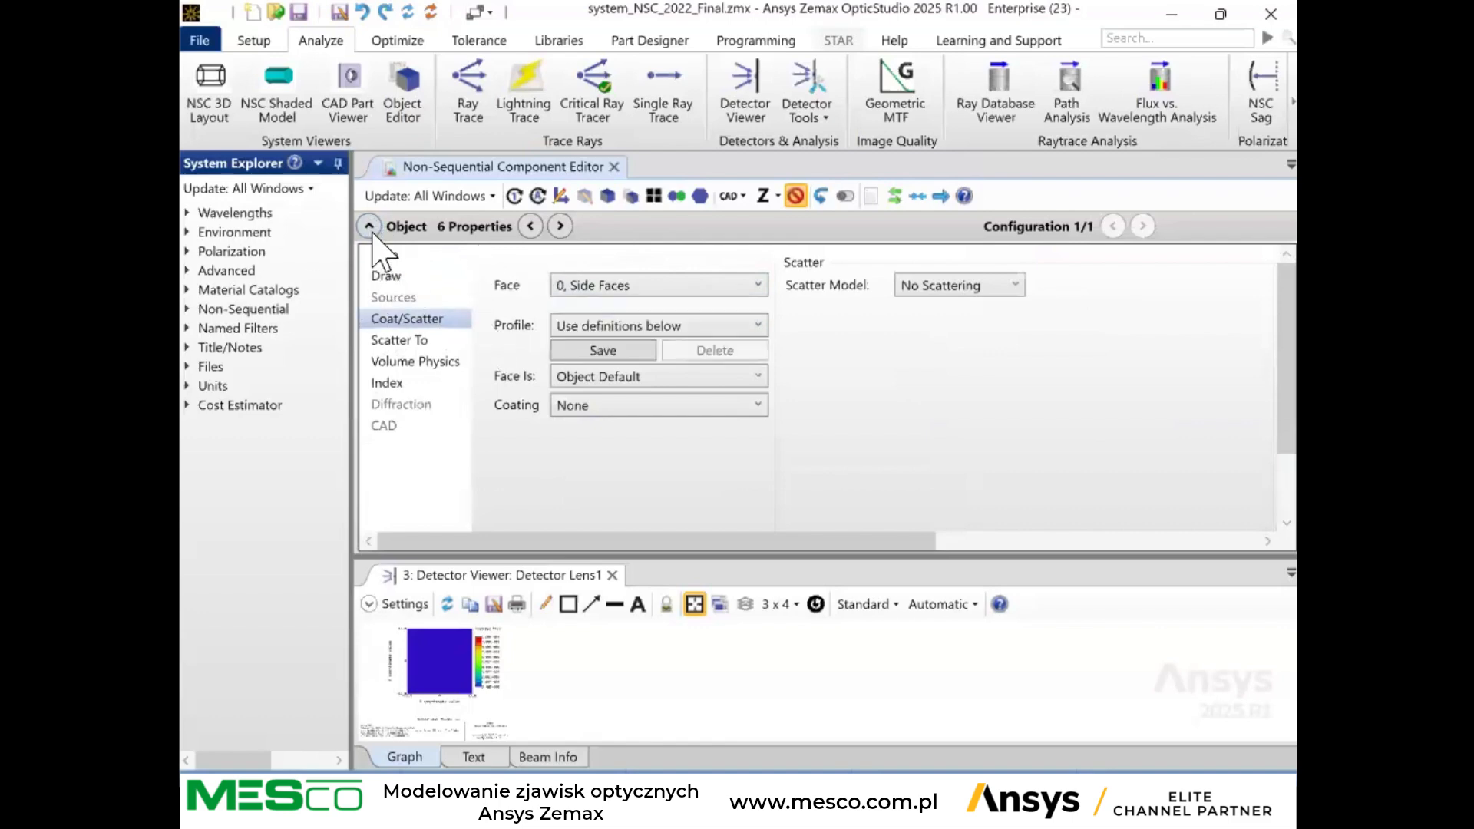
{"action": "left_click", "coordinate": [628, 288]}
{"action": "left_click", "coordinate": [641, 302]}
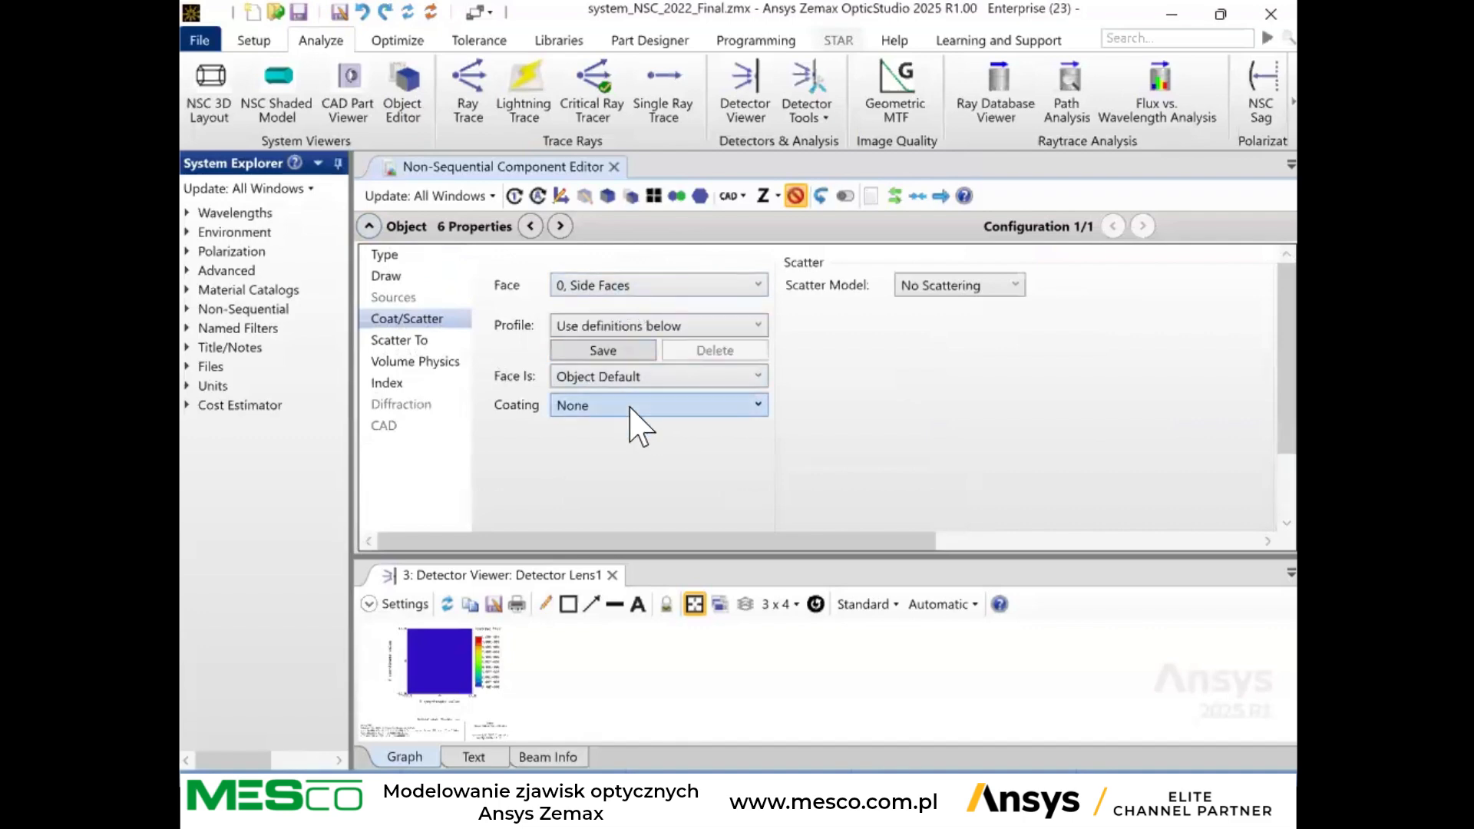
{"action": "left_click", "coordinate": [630, 407]}
{"action": "left_click", "coordinate": [872, 419]}
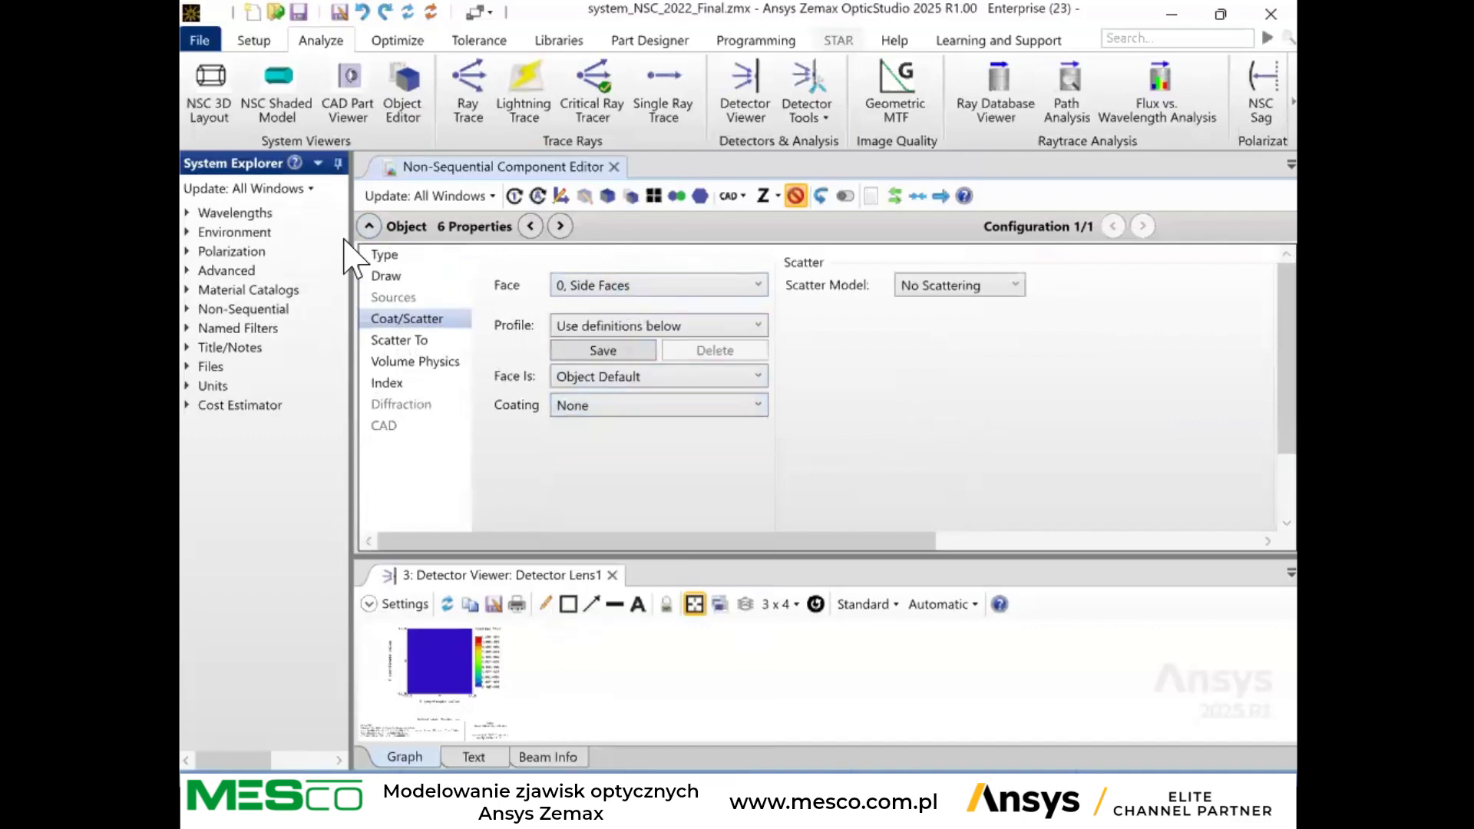
{"action": "left_click", "coordinate": [370, 225]}
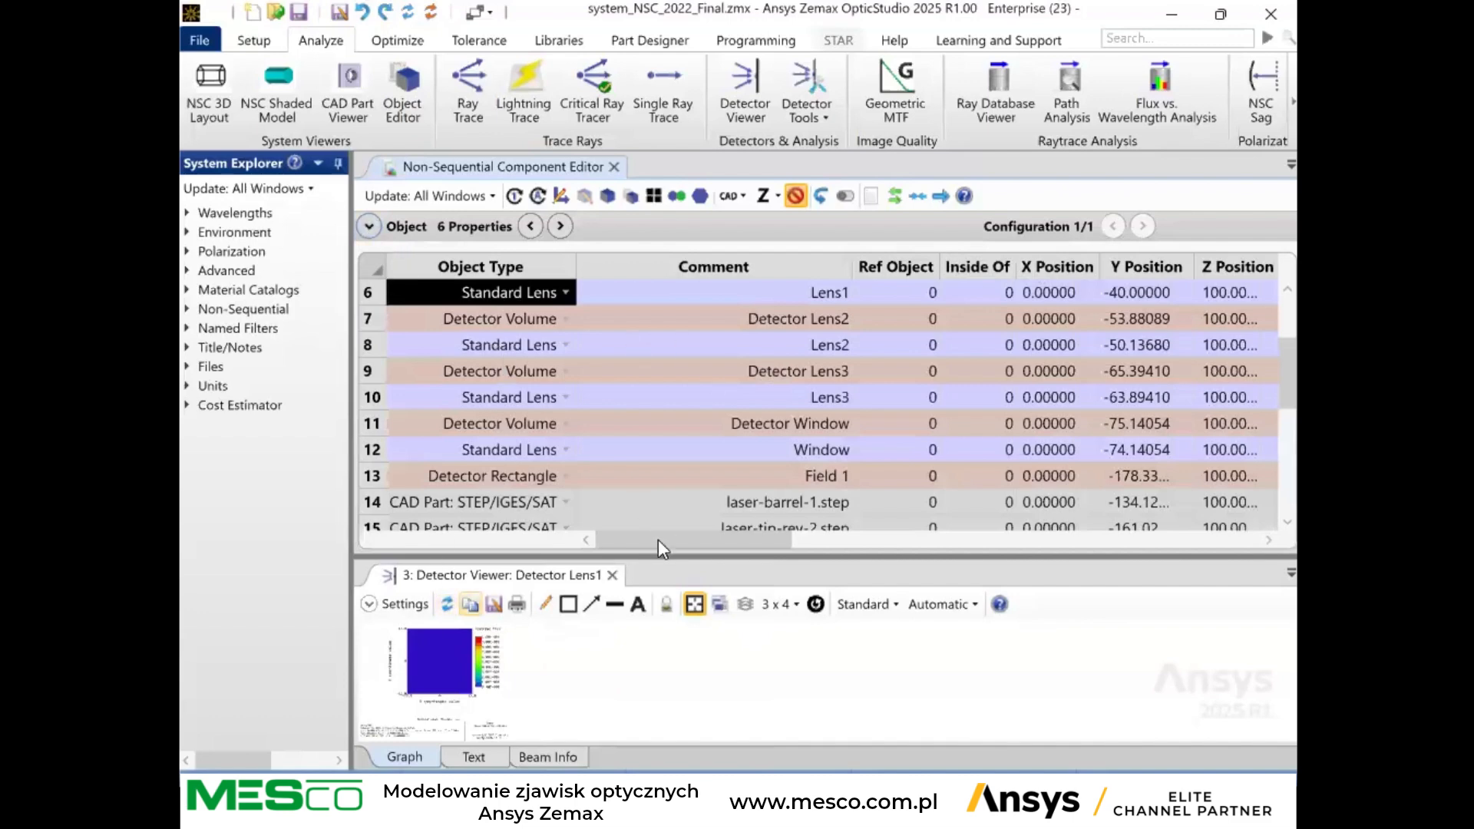
Give the detector viewer more height and review the objects' positions and tilts and the Gaussian source's ray and power parameters.
{"action": "left_click_drag", "start_coordinate": [648, 559], "coordinate": [637, 481]}
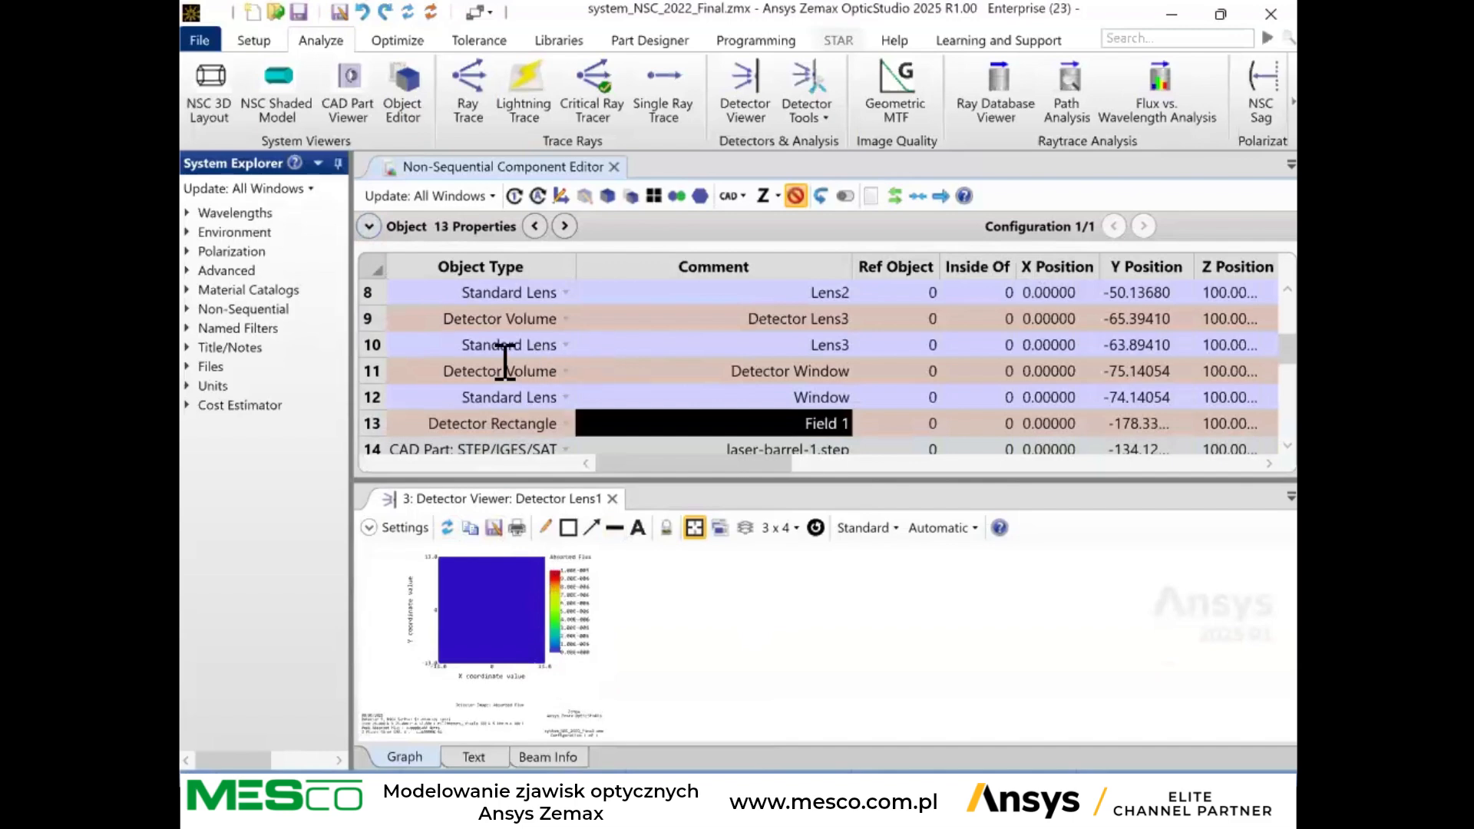
{"action": "scroll", "coordinate": [724, 345], "scroll_direction": "up", "scroll_amount": 3}
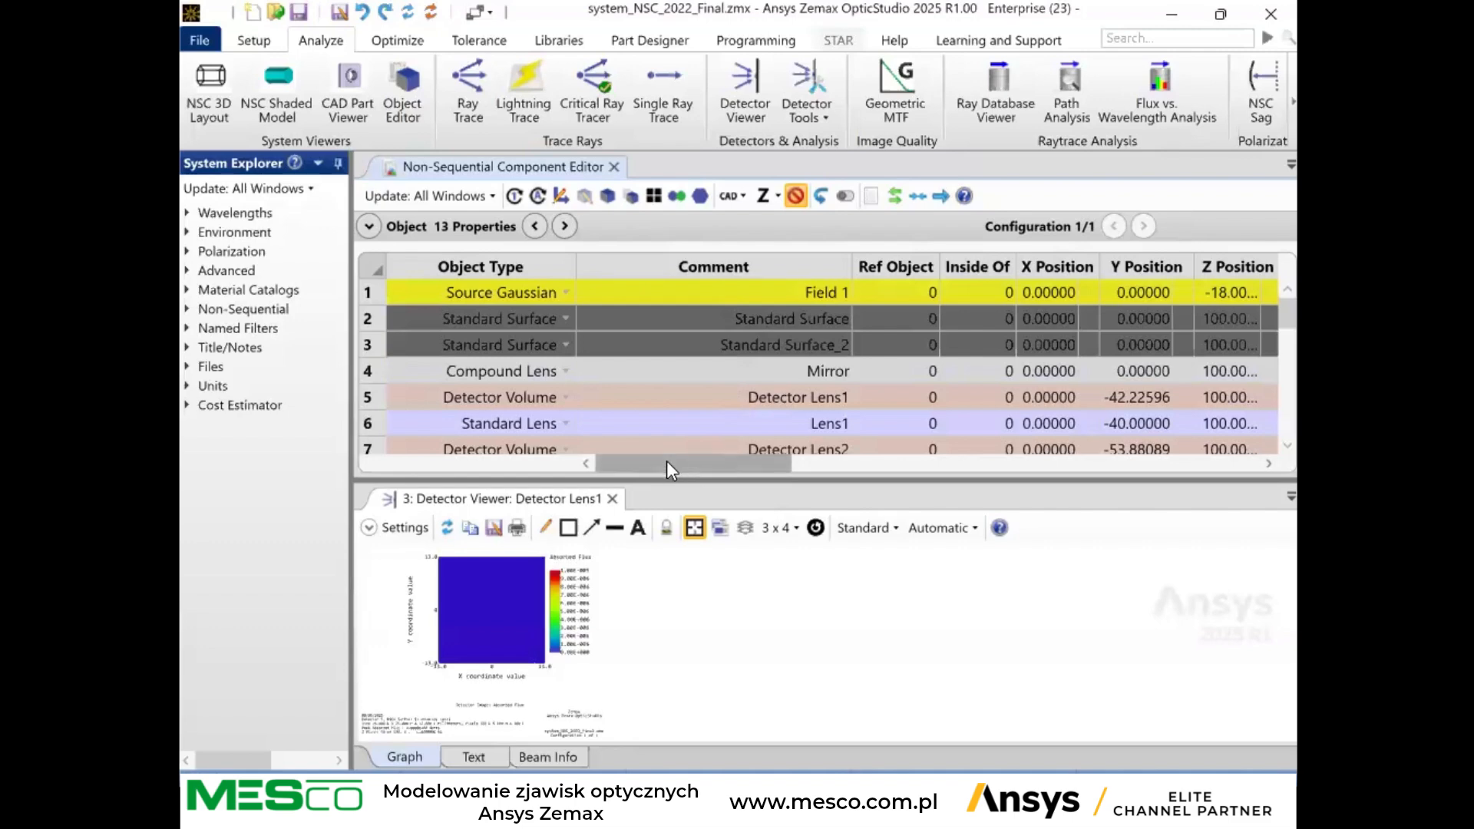
{"action": "left_click_drag", "start_coordinate": [667, 461], "coordinate": [728, 455]}
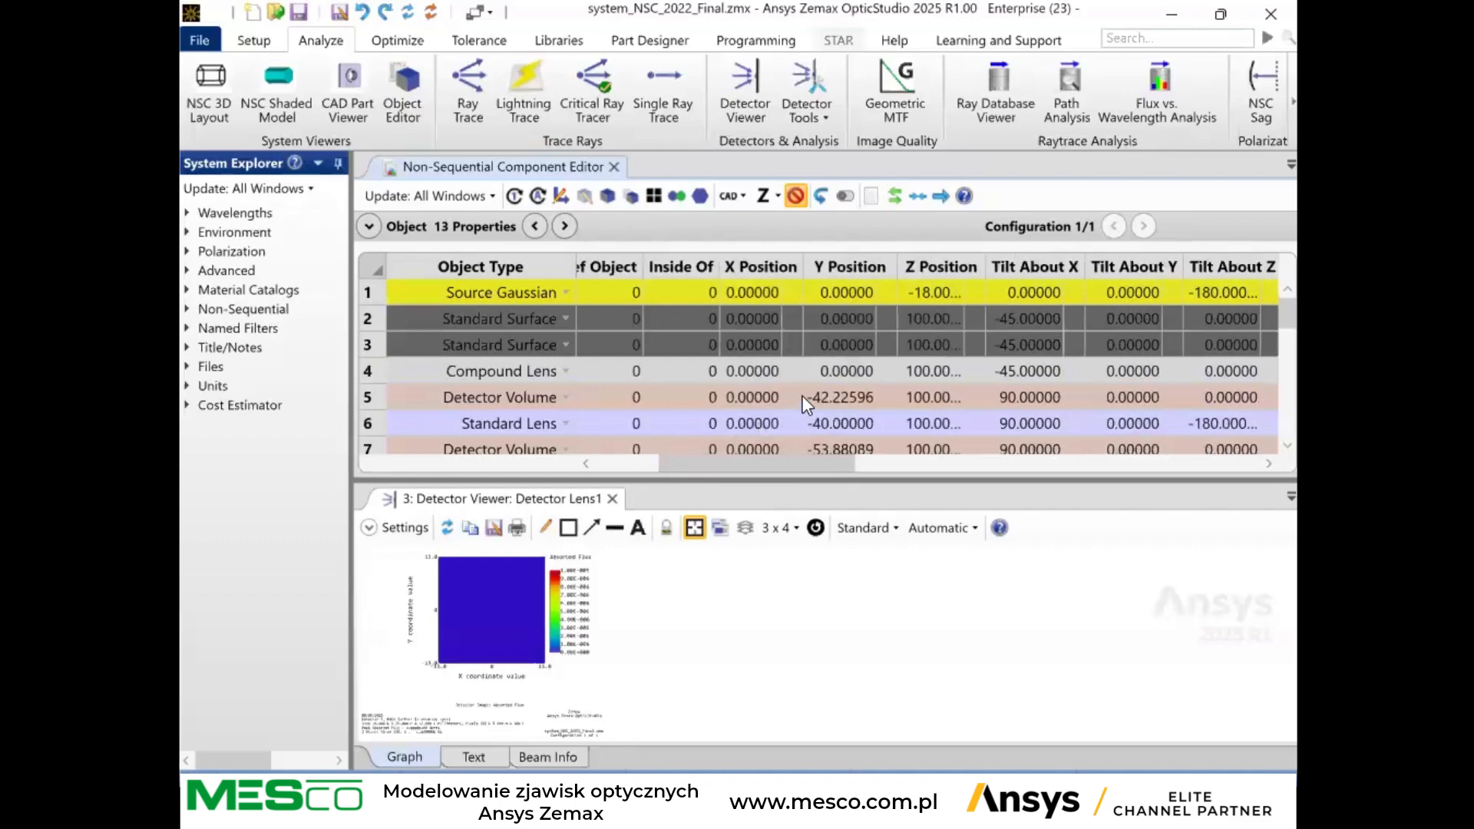
{"action": "left_click", "coordinate": [1016, 292]}
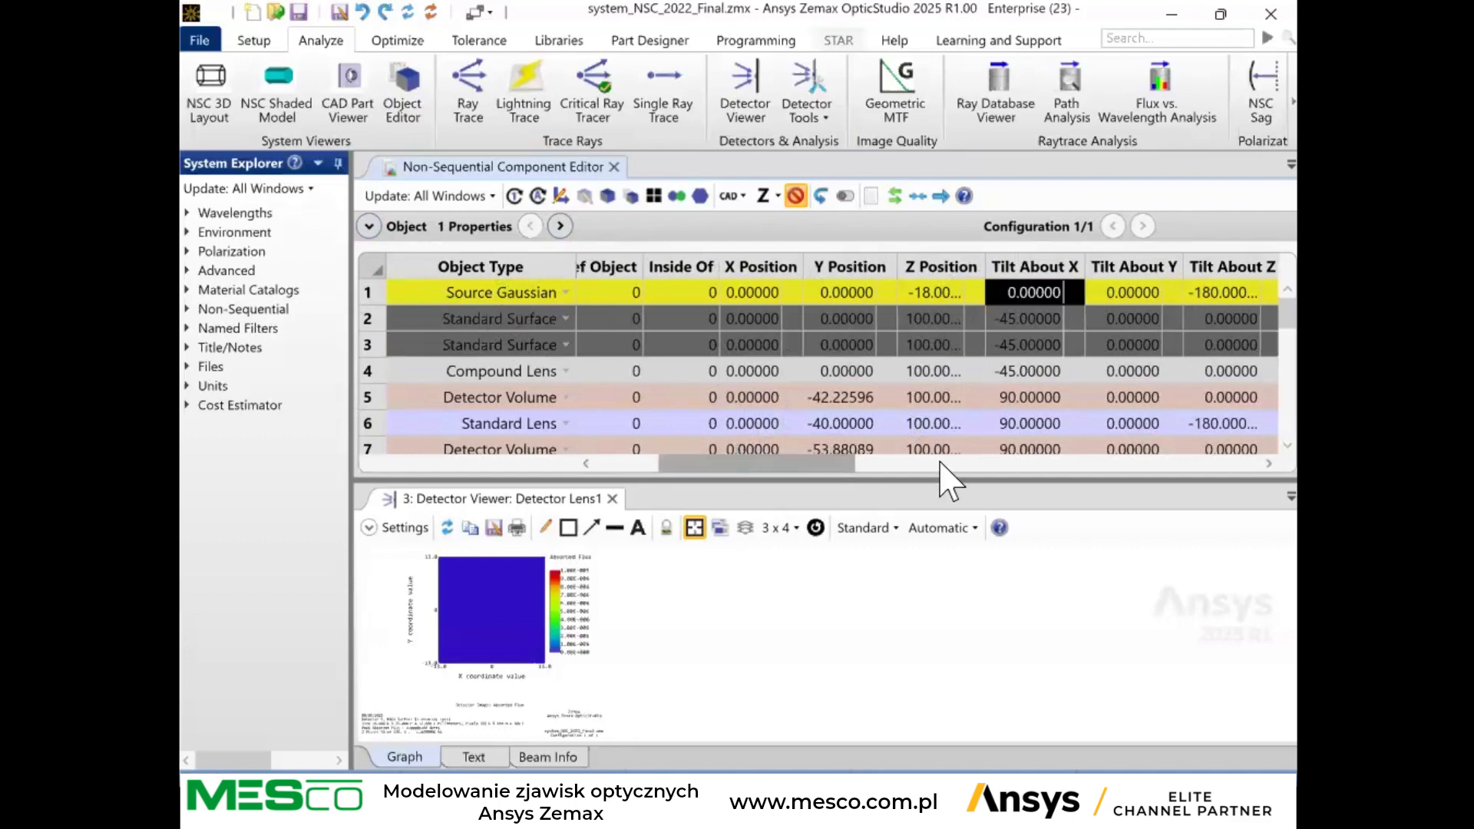
{"action": "left_click", "coordinate": [1268, 464]}
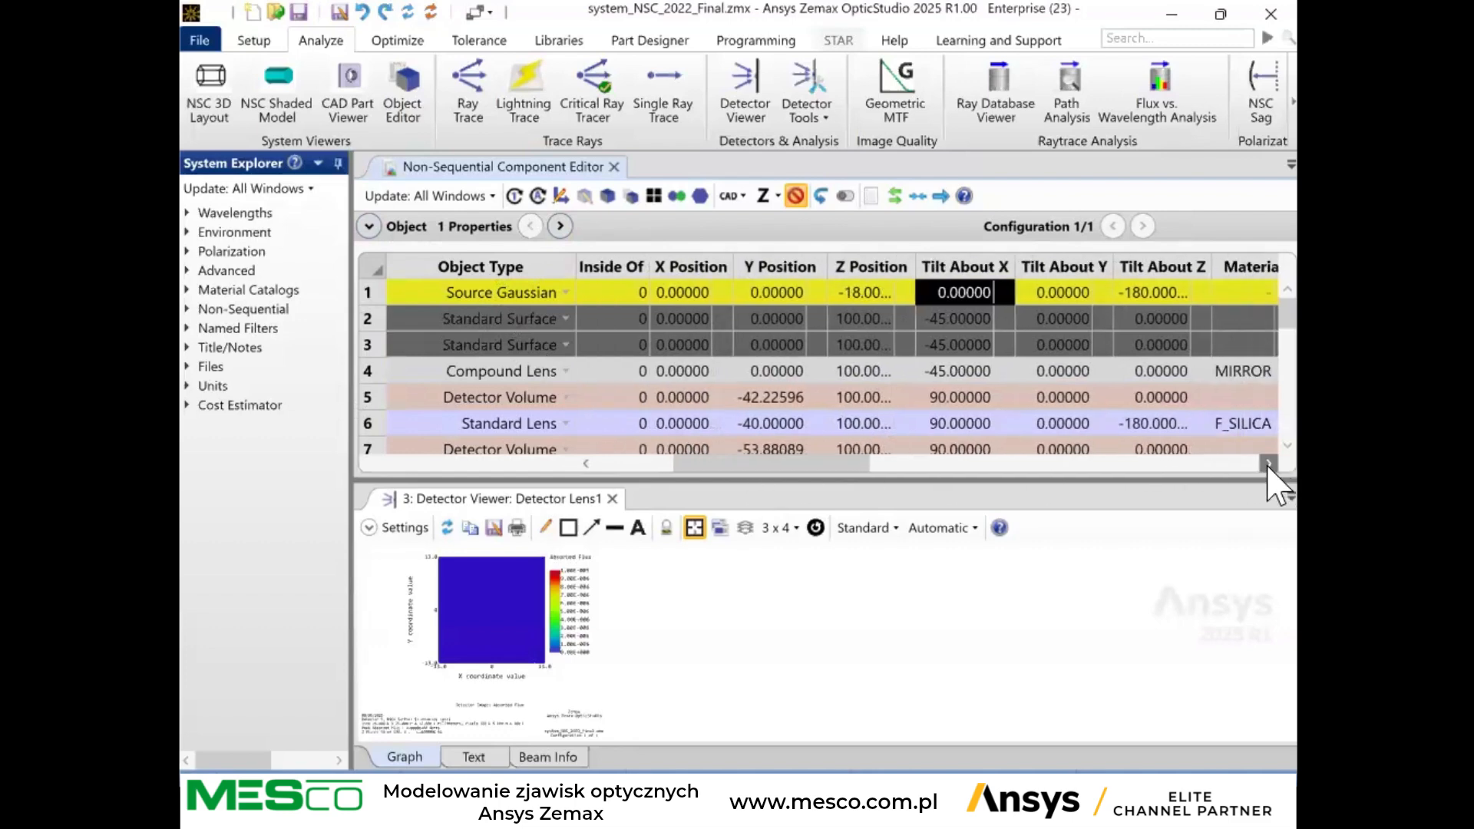
{"action": "left_click_drag", "start_coordinate": [1268, 464], "coordinate": [1269, 464]}
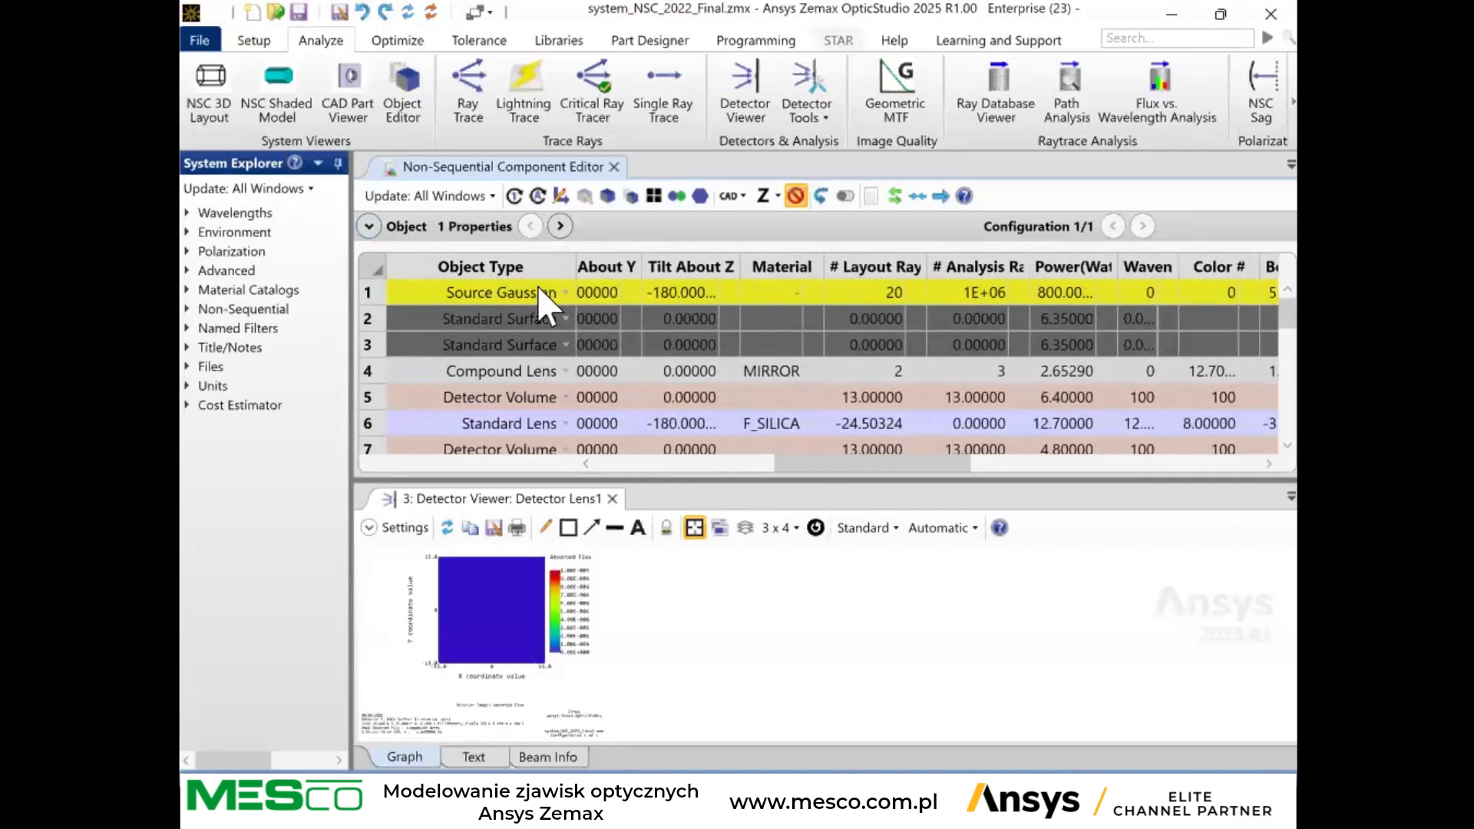
Set the Source Gaussian's number of analysis rays to 1000, and clear the detectors and run the ray trace.
{"action": "left_click", "coordinate": [953, 292]}
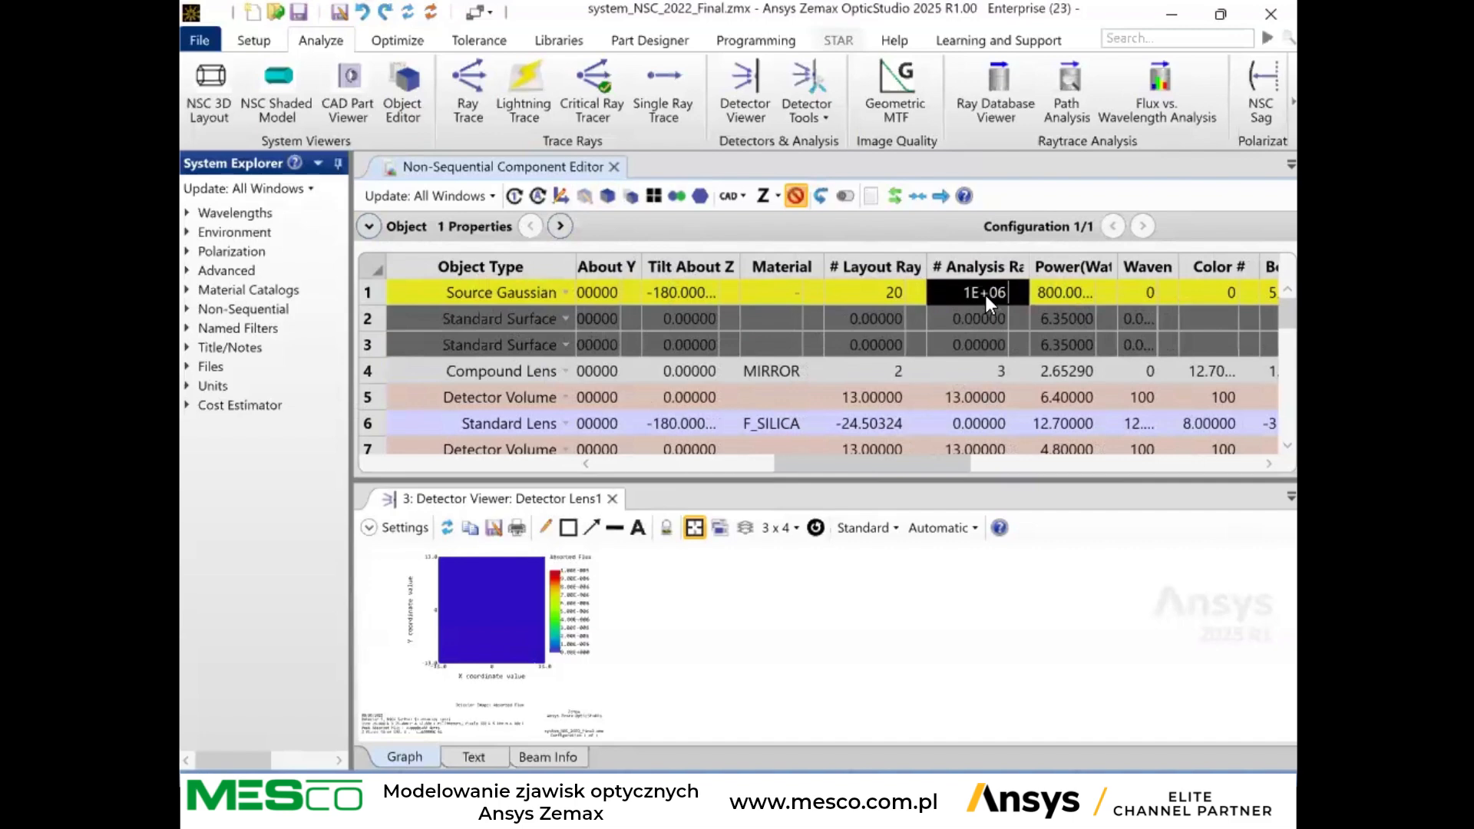
{"action": "type", "text": "1000"}
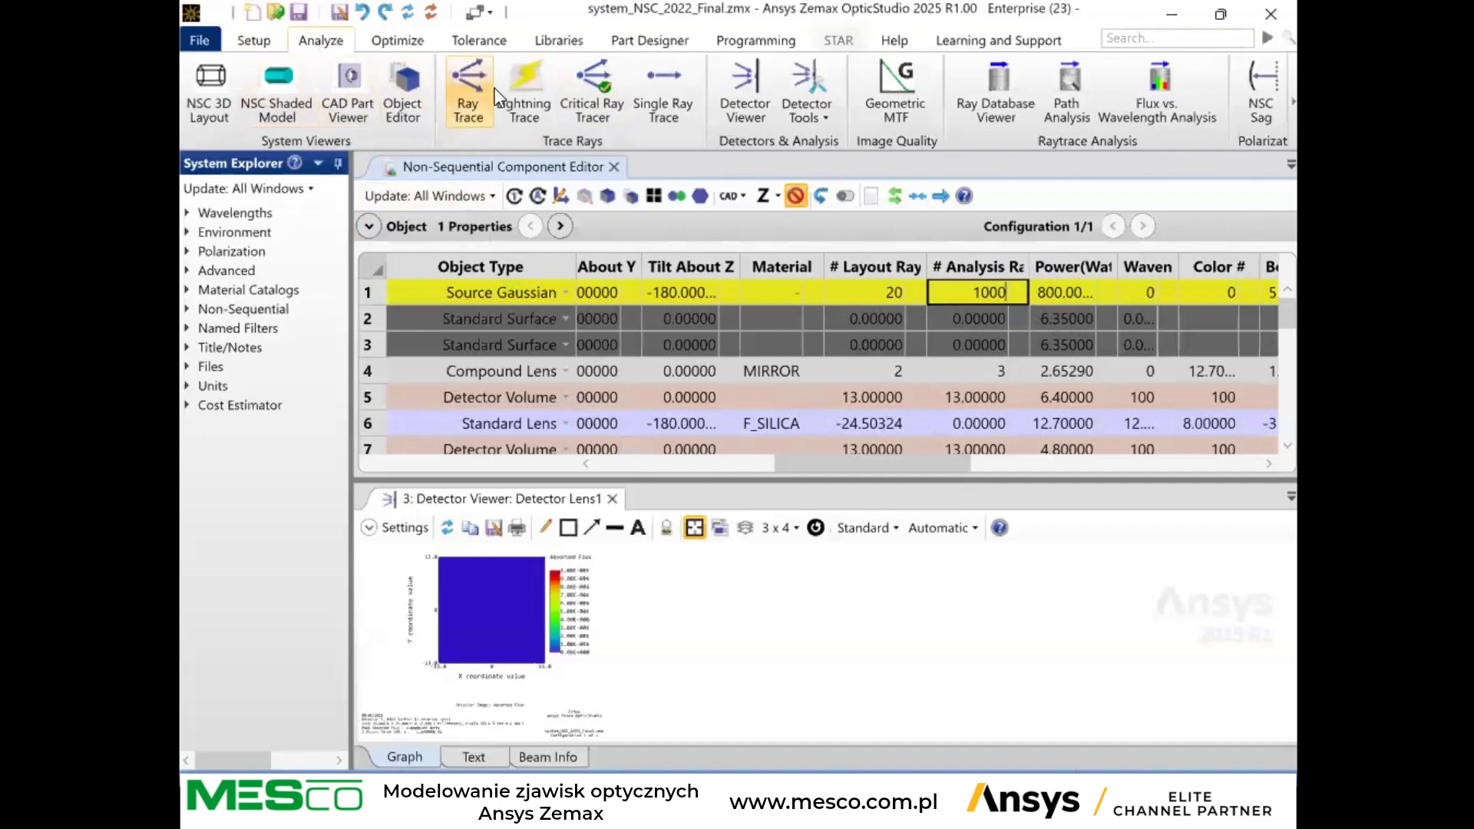
{"action": "left_click", "coordinate": [470, 106]}
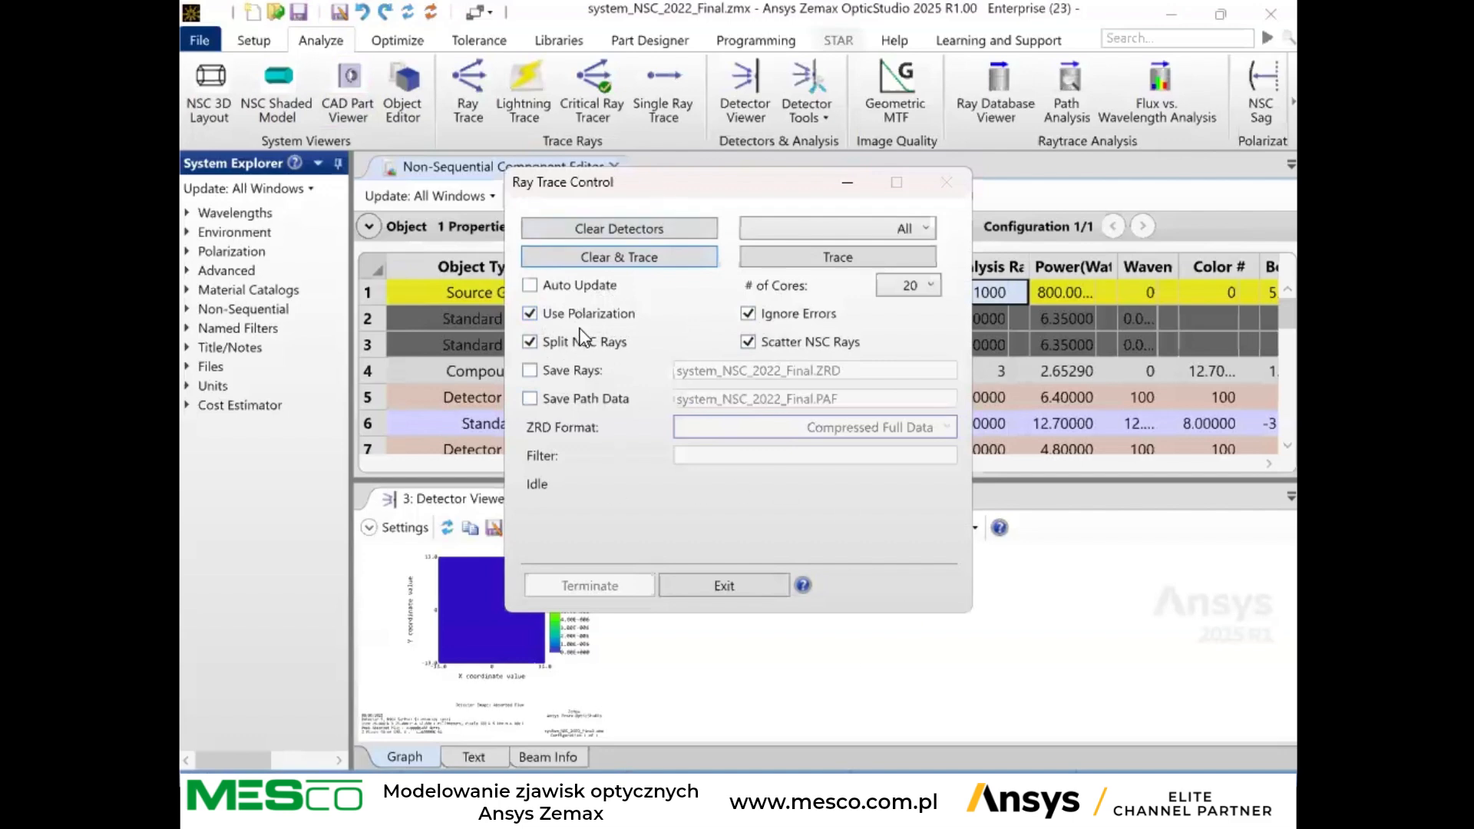
{"action": "left_click", "coordinate": [626, 259]}
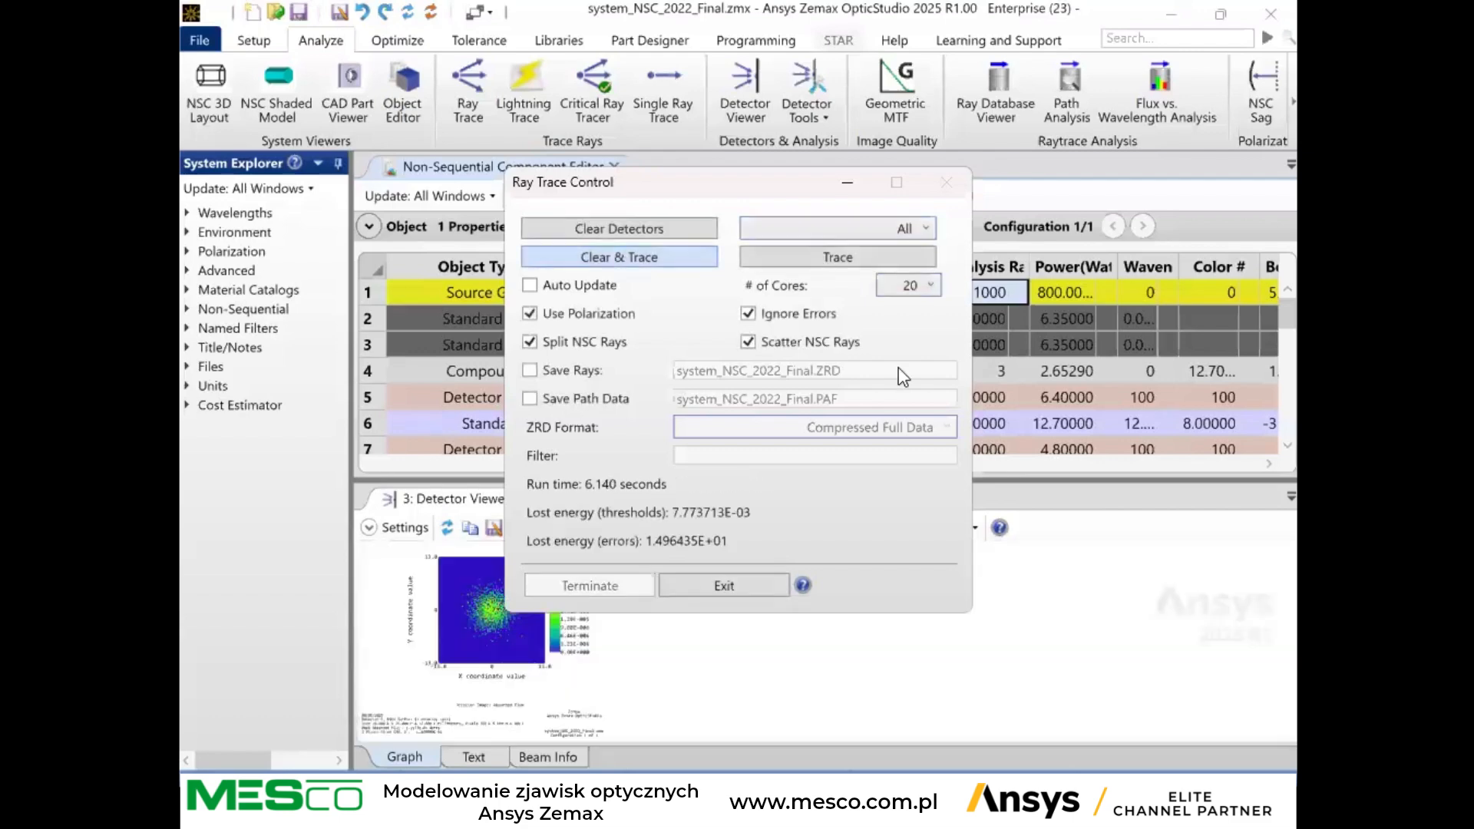
{"action": "left_click", "coordinate": [710, 590]}
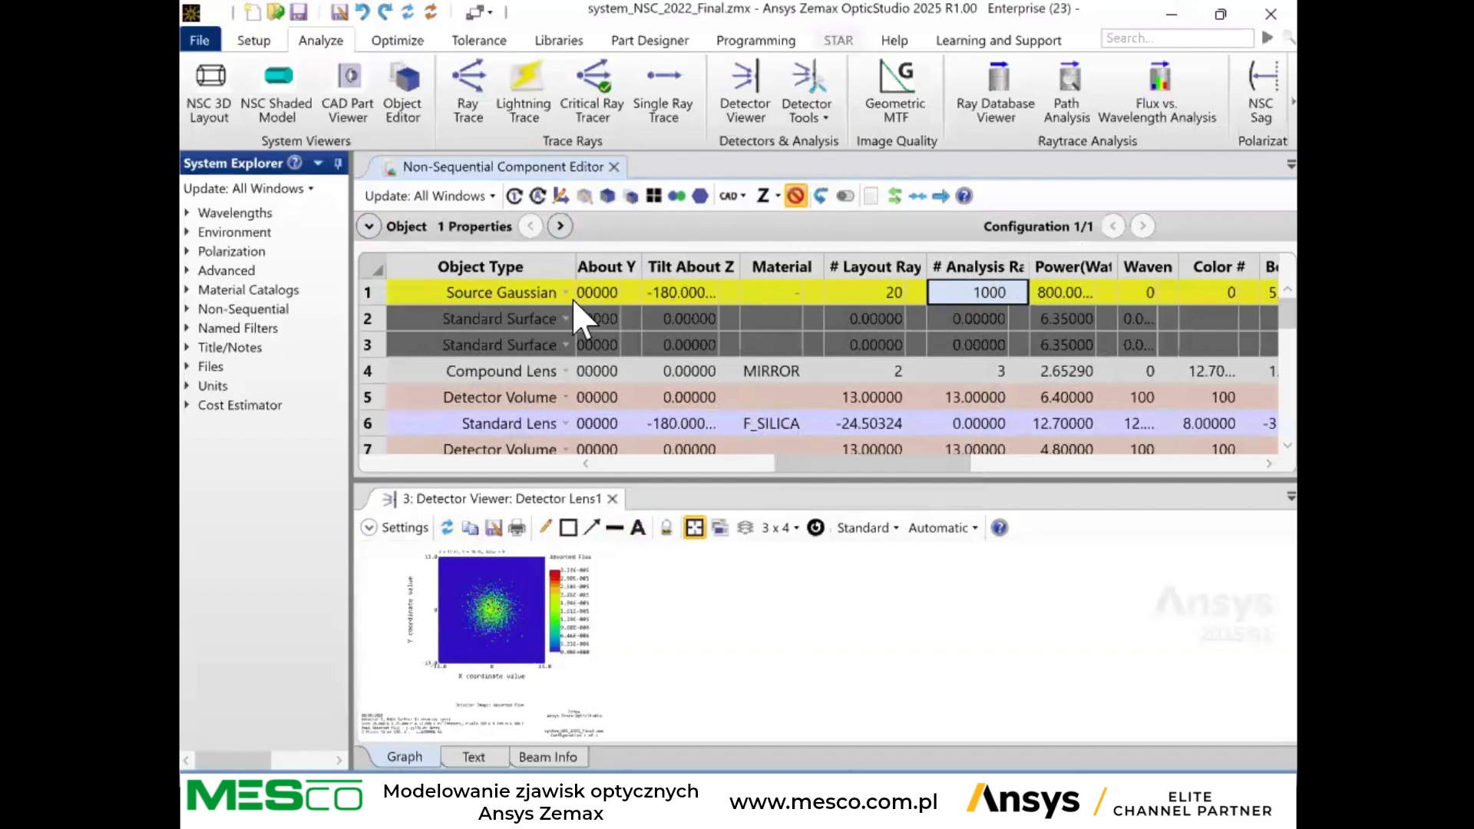
Open a new Detector Viewer and move the existing one out of the docked layout.
{"action": "left_click", "coordinate": [742, 110]}
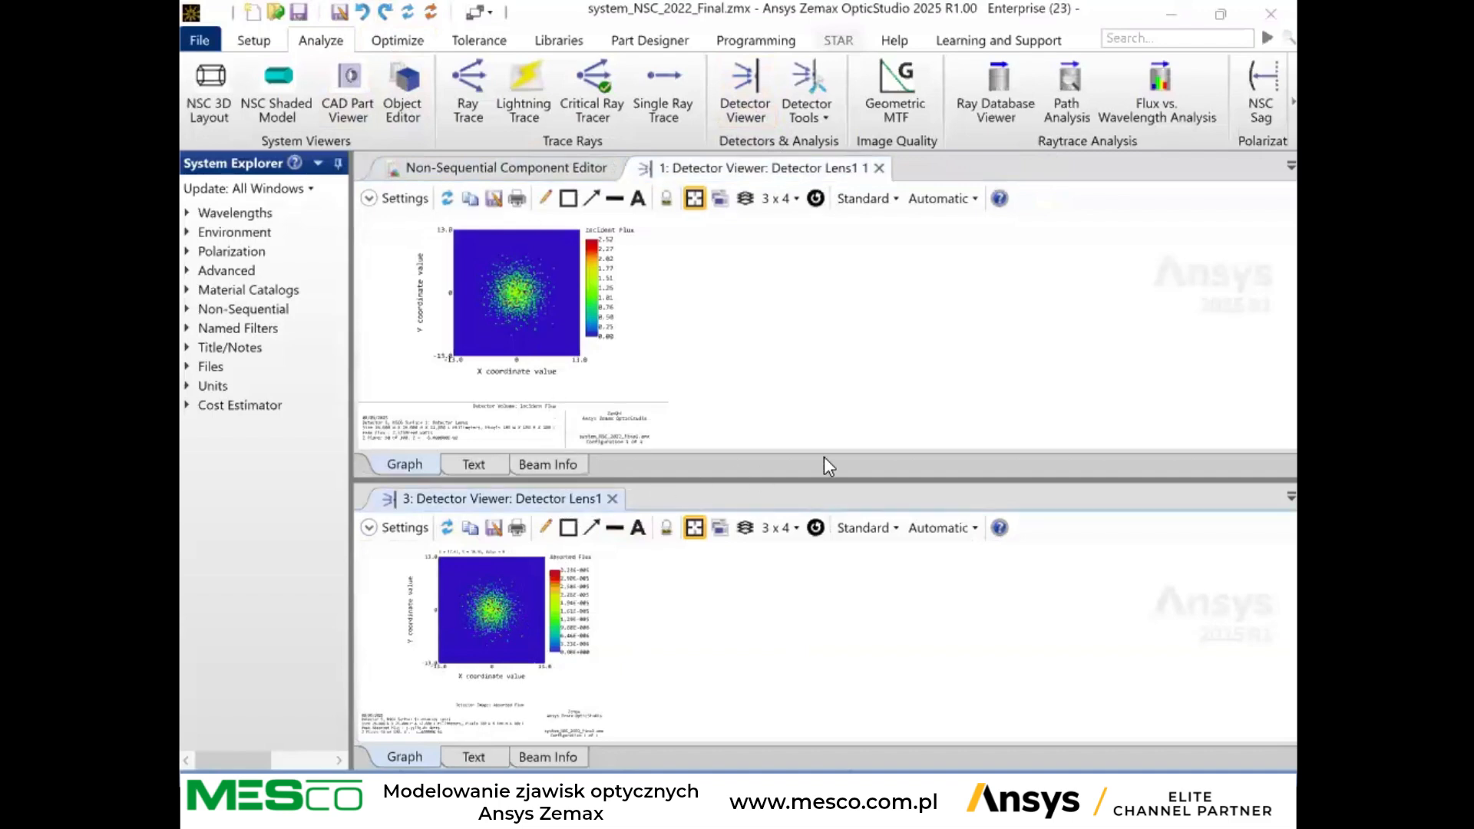
{"action": "left_click_drag", "start_coordinate": [501, 499], "coordinate": [183, 239]}
{"action": "left_click", "coordinate": [723, 13]}
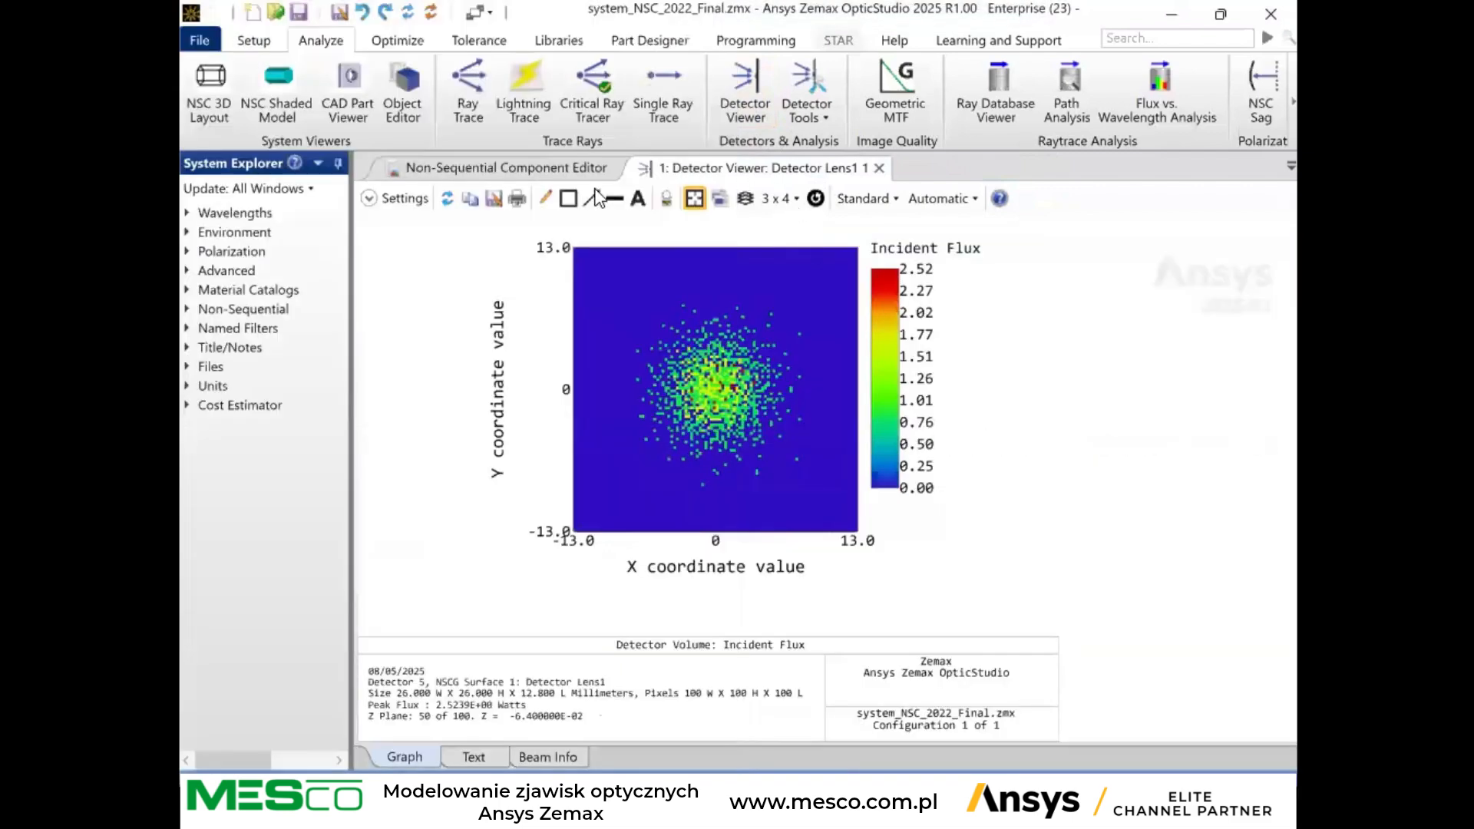
Check the selectable detectors in the new viewer's settings and set the Detector Lens1 plot to show Absorbed Flux.
{"action": "left_click", "coordinate": [379, 200]}
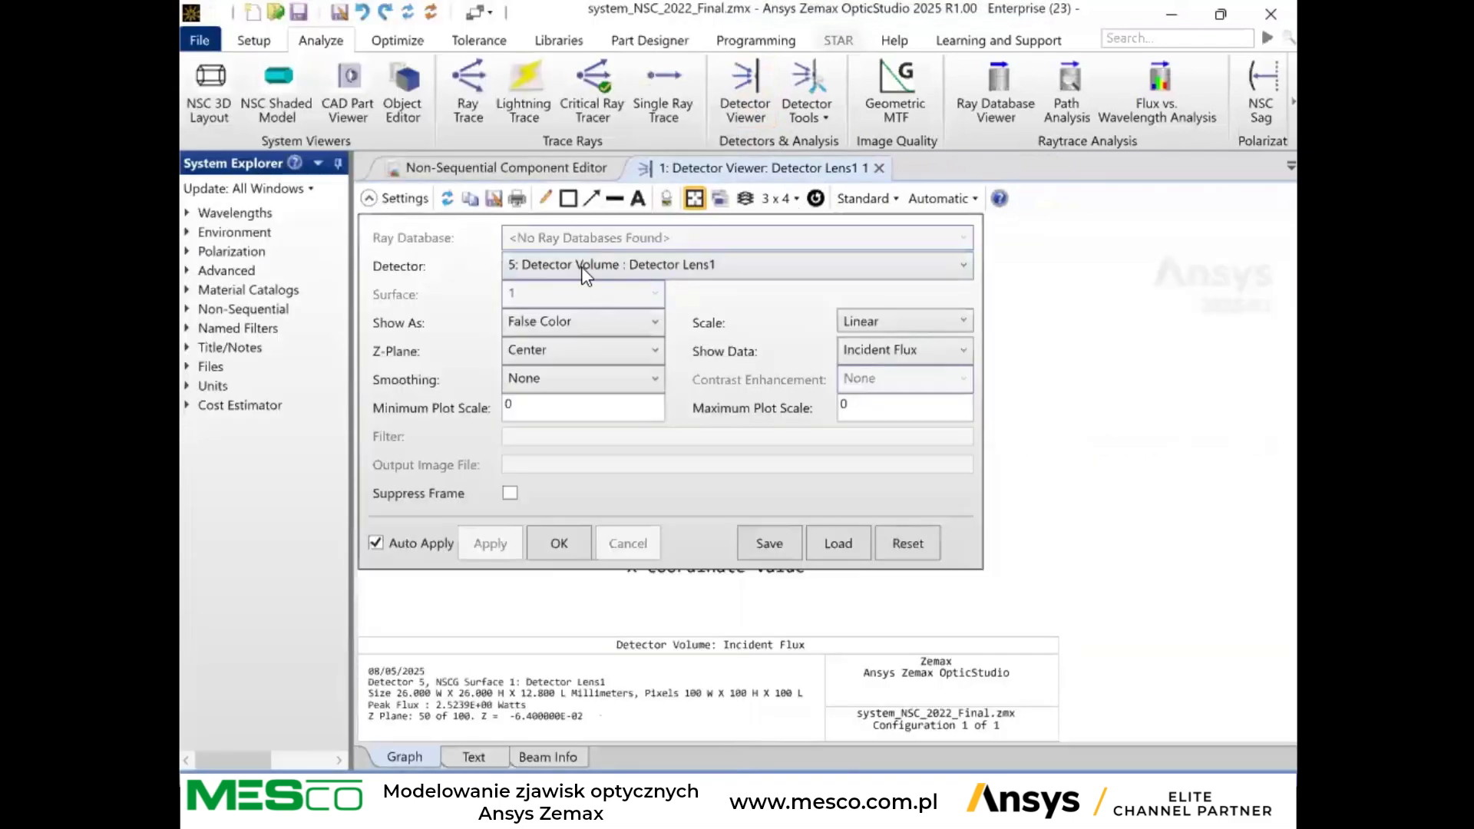
{"action": "left_click", "coordinate": [543, 268]}
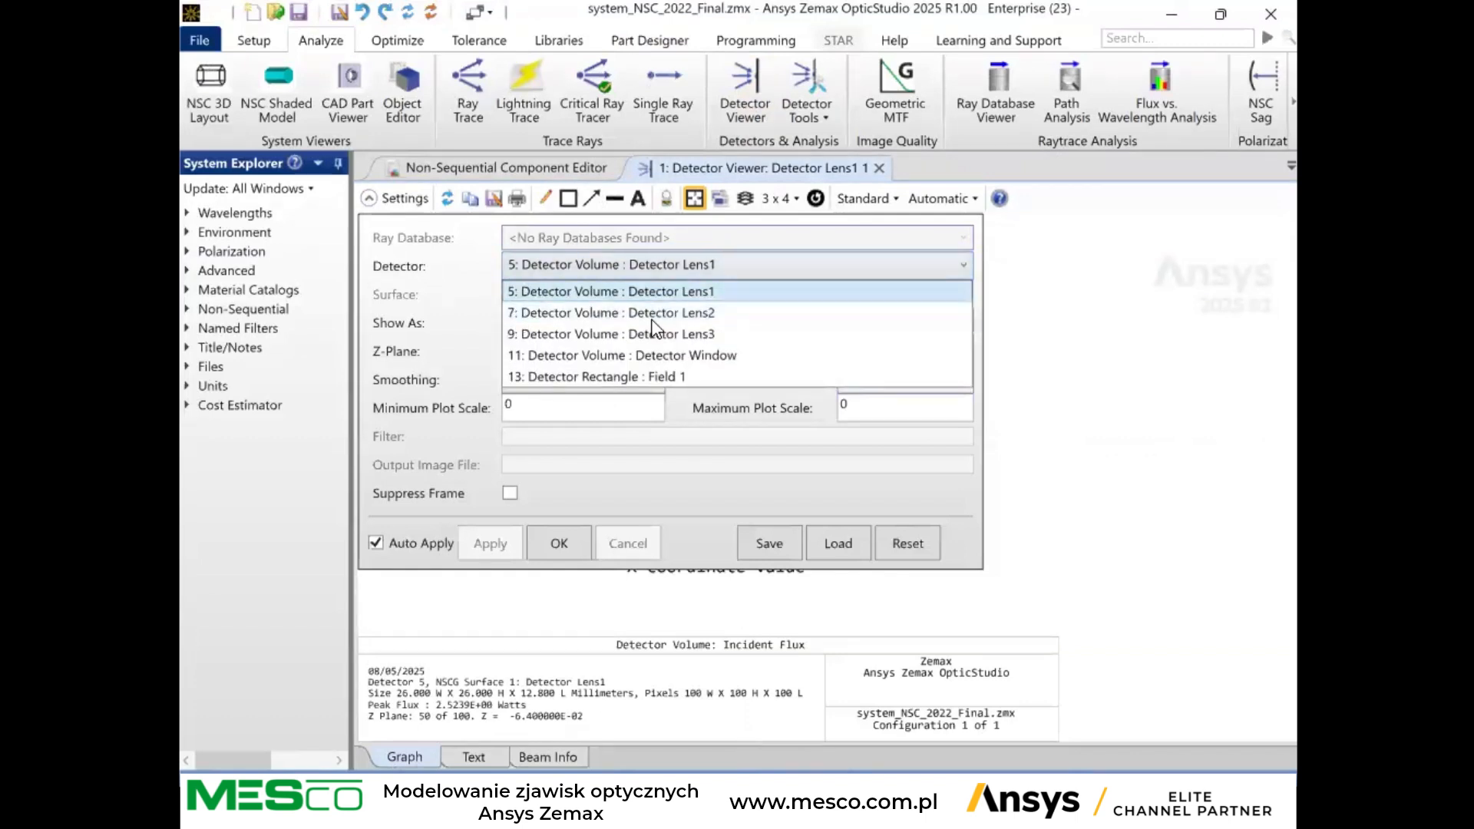
{"action": "left_click", "coordinate": [387, 238]}
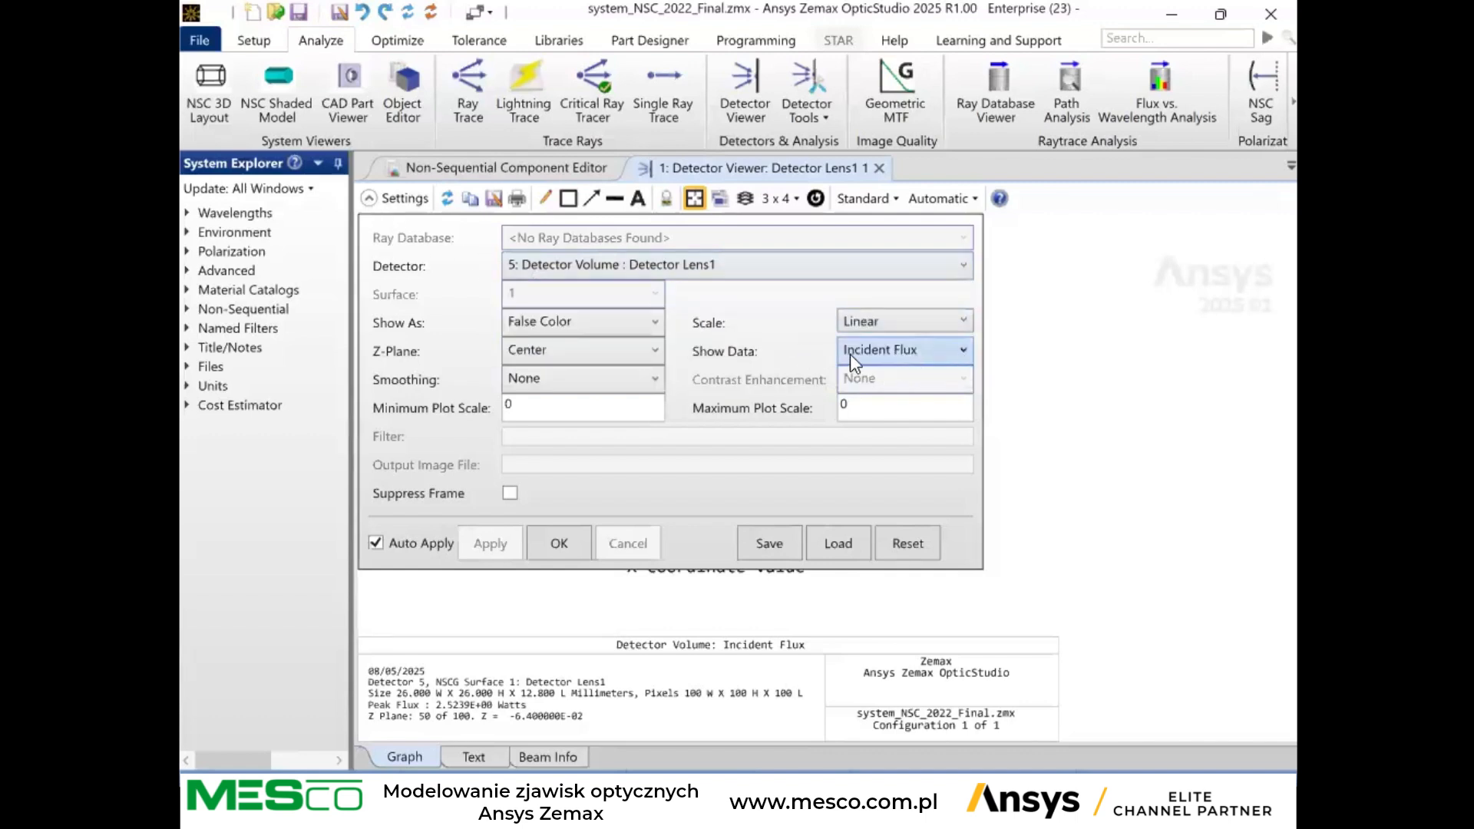
{"action": "left_click", "coordinate": [905, 363]}
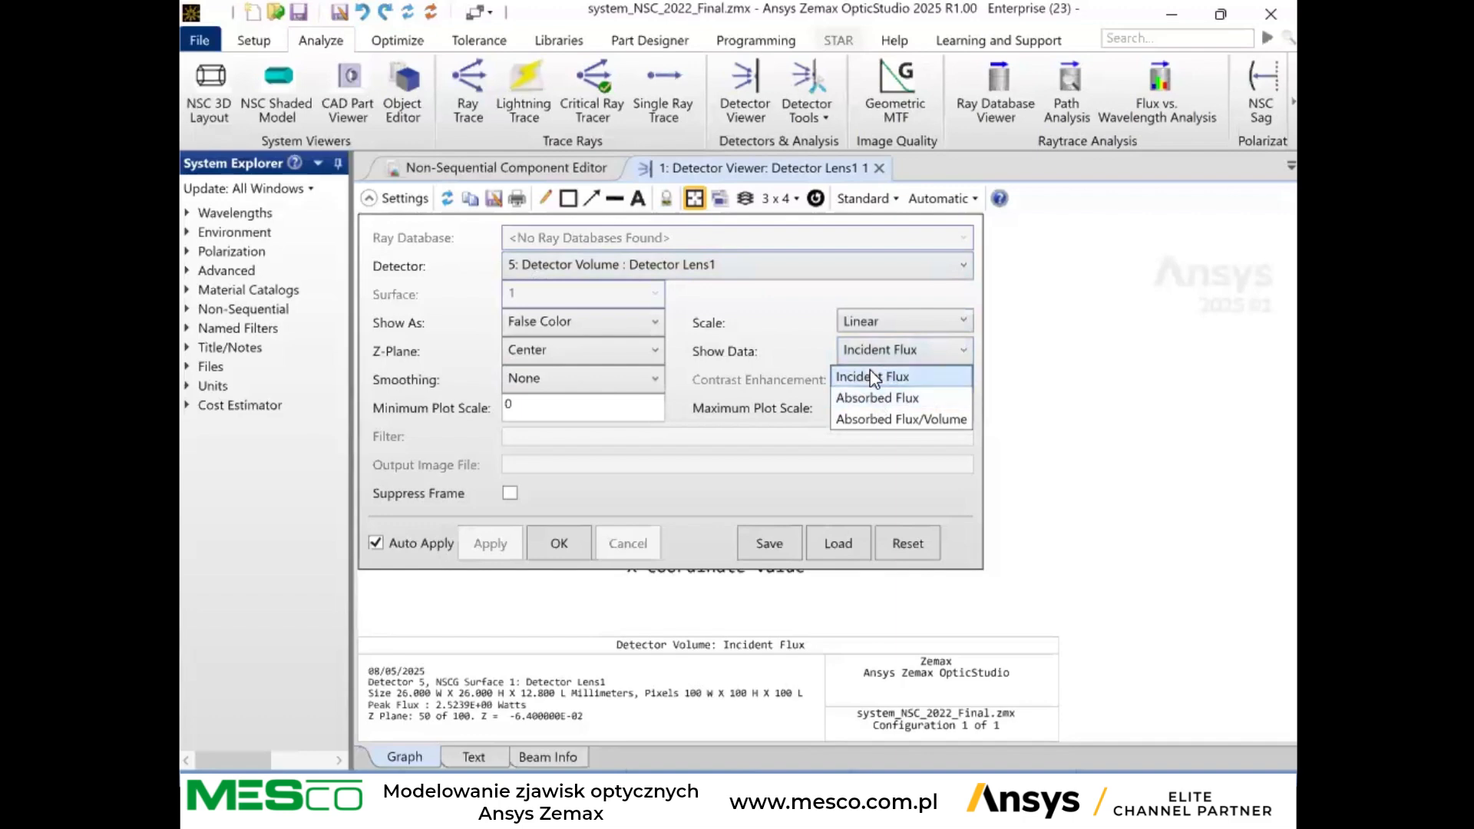
{"action": "left_click", "coordinate": [875, 376]}
{"action": "left_click", "coordinate": [876, 356]}
{"action": "left_click", "coordinate": [860, 397]}
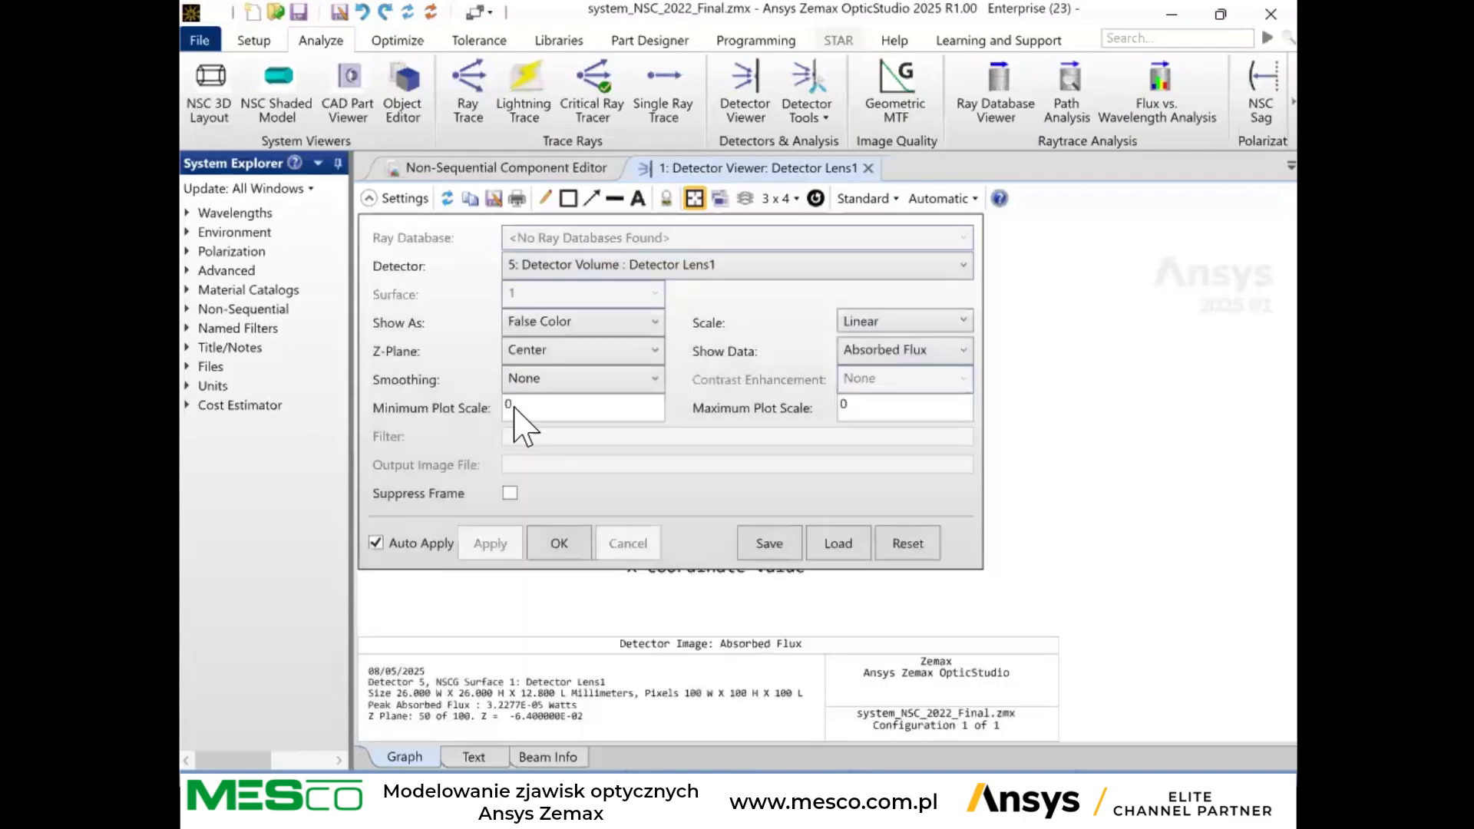
{"action": "left_click", "coordinate": [390, 201]}
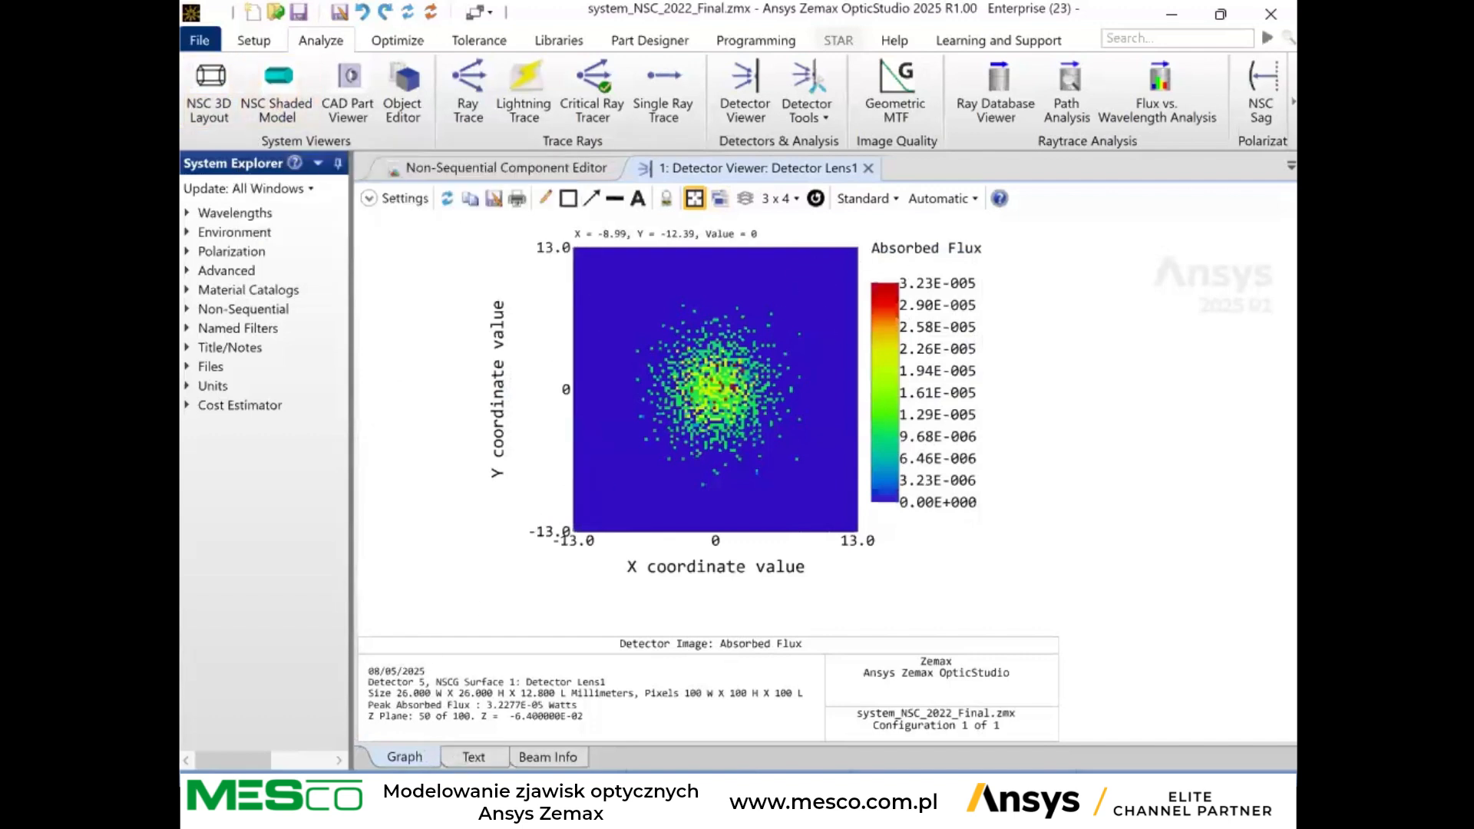
Review the Detector Lens1 results as a text listing, including the per-plane flux data, and return to the graph.
{"action": "left_click", "coordinate": [490, 756]}
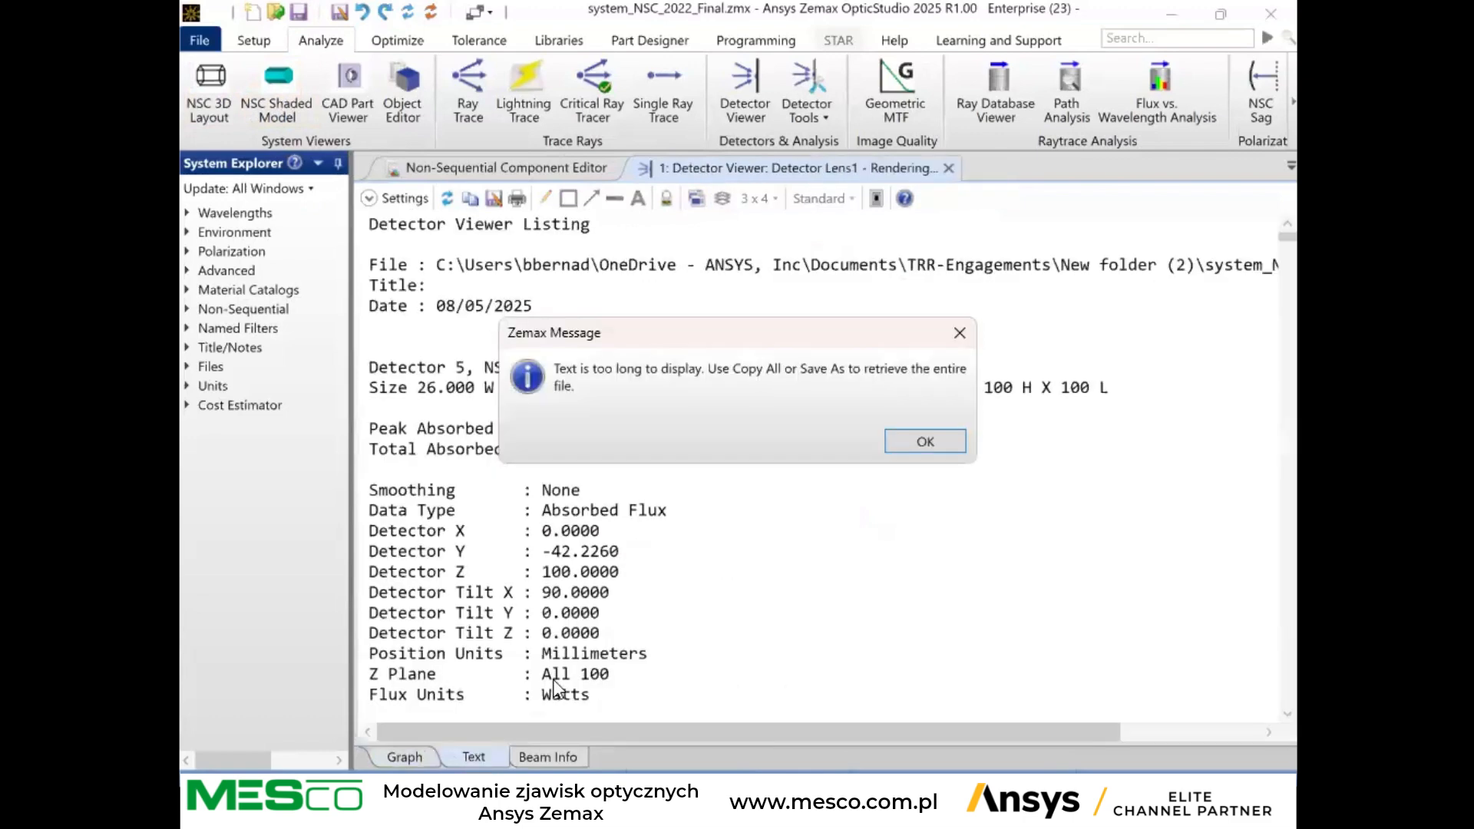
{"action": "left_click", "coordinate": [959, 336]}
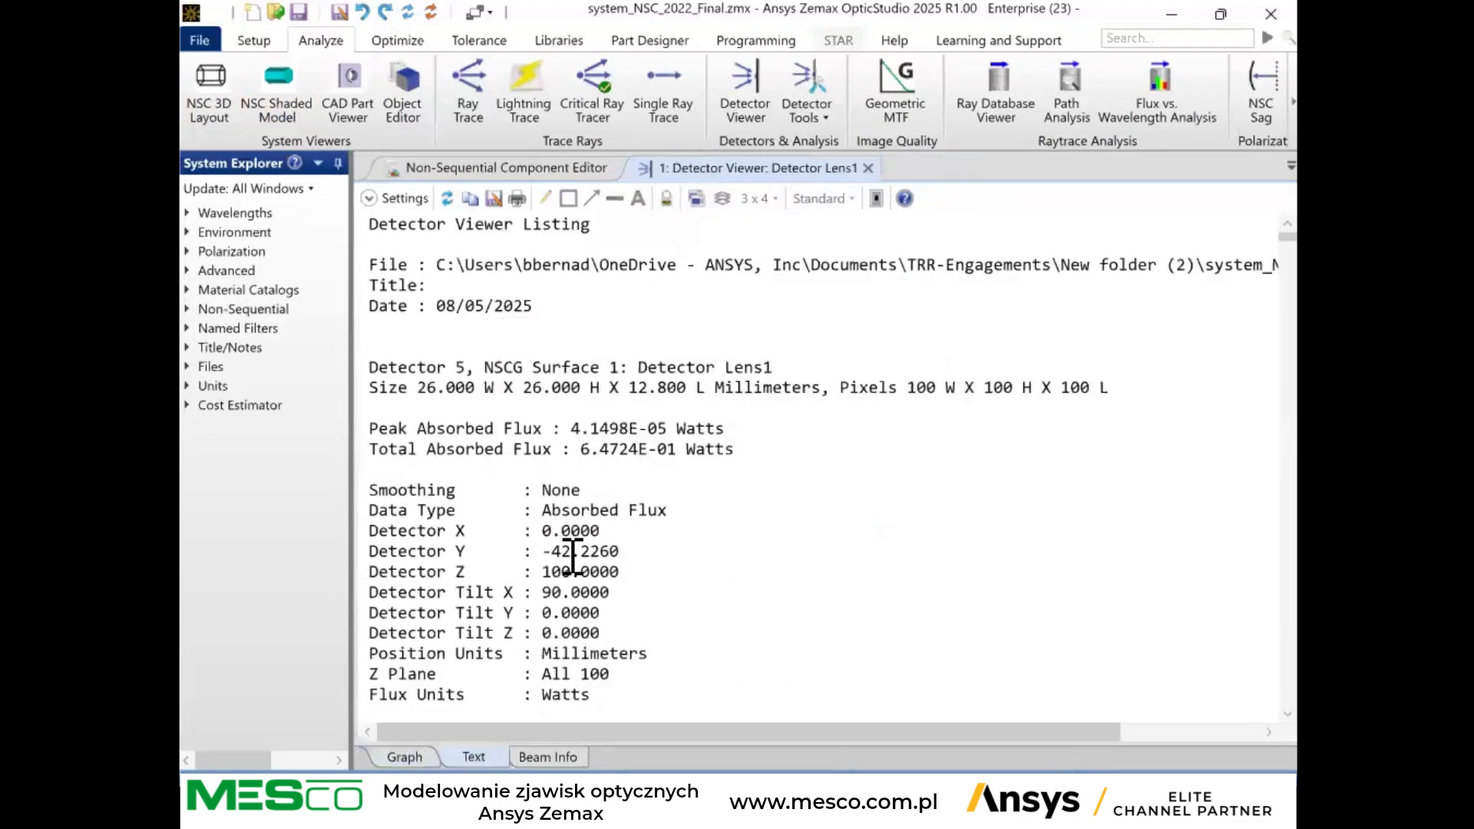
{"action": "scroll", "coordinate": [572, 551], "scroll_direction": "down", "scroll_amount": 4}
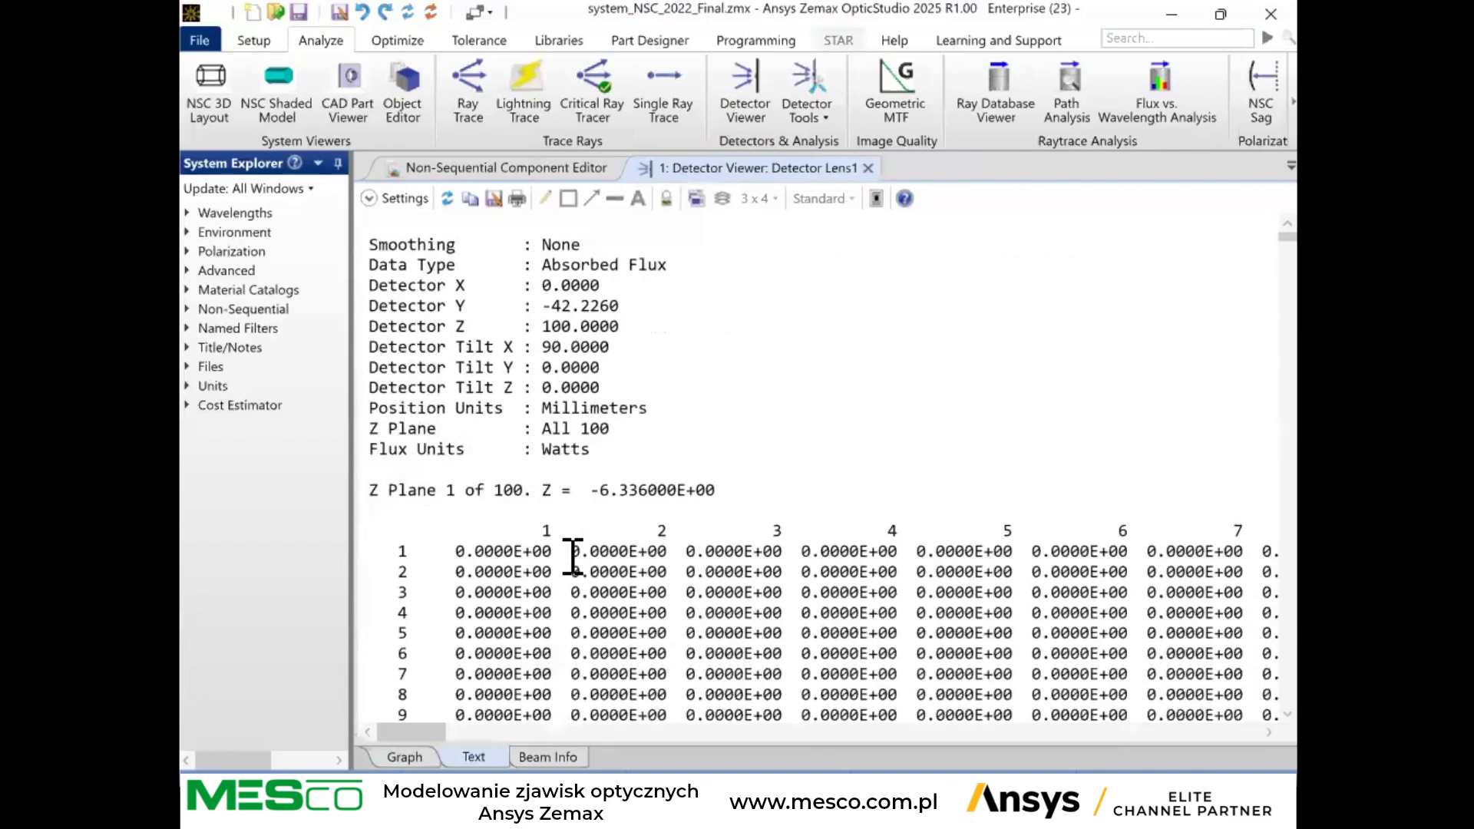
{"action": "scroll", "coordinate": [573, 551], "scroll_direction": "up", "scroll_amount": 2}
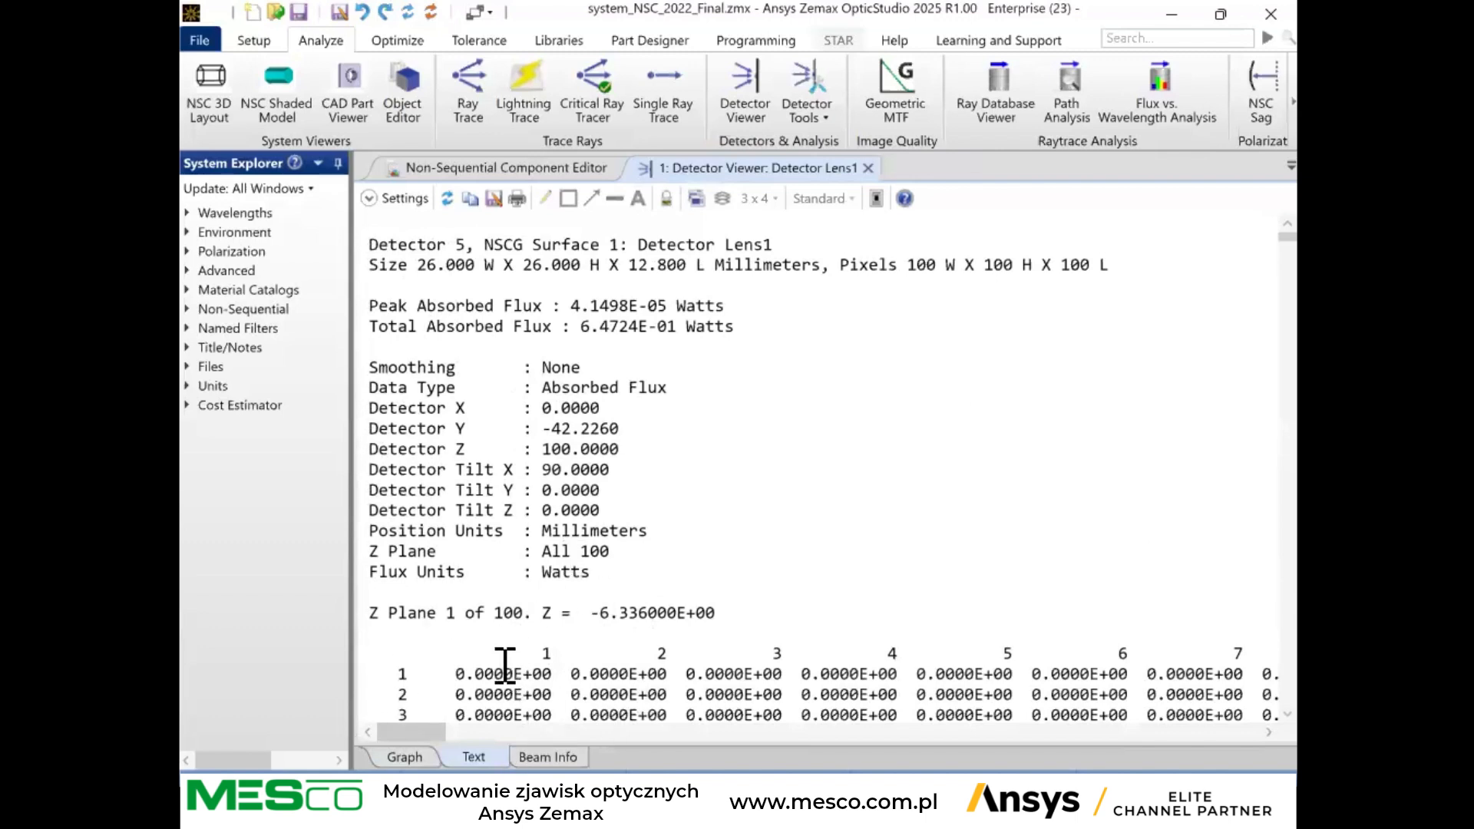
{"action": "left_click", "coordinate": [396, 758]}
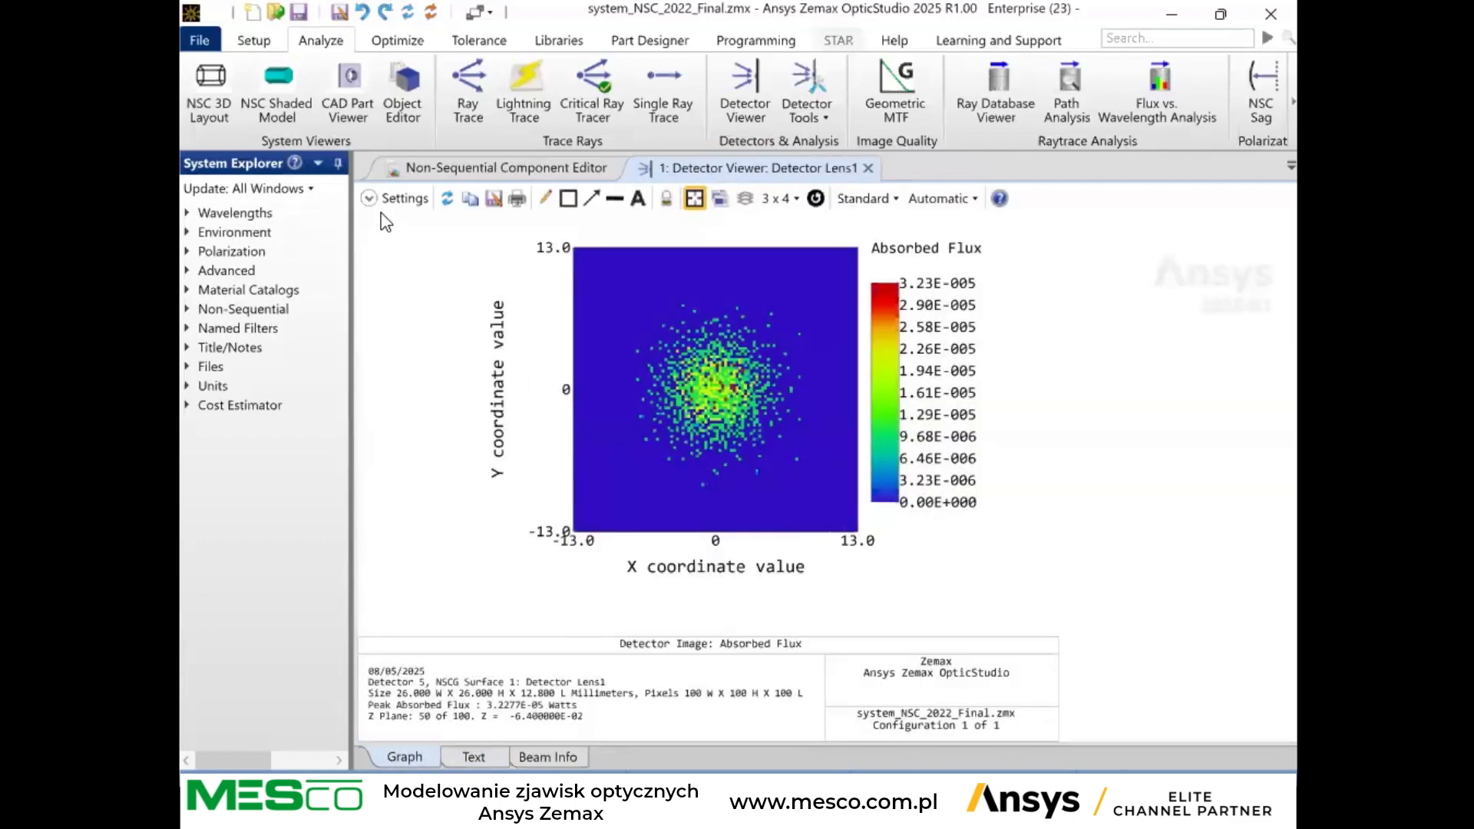
Open an NSC Shaded Model of the system and set its detector display to Color pixels by last analysis.
{"action": "left_click", "coordinate": [277, 96]}
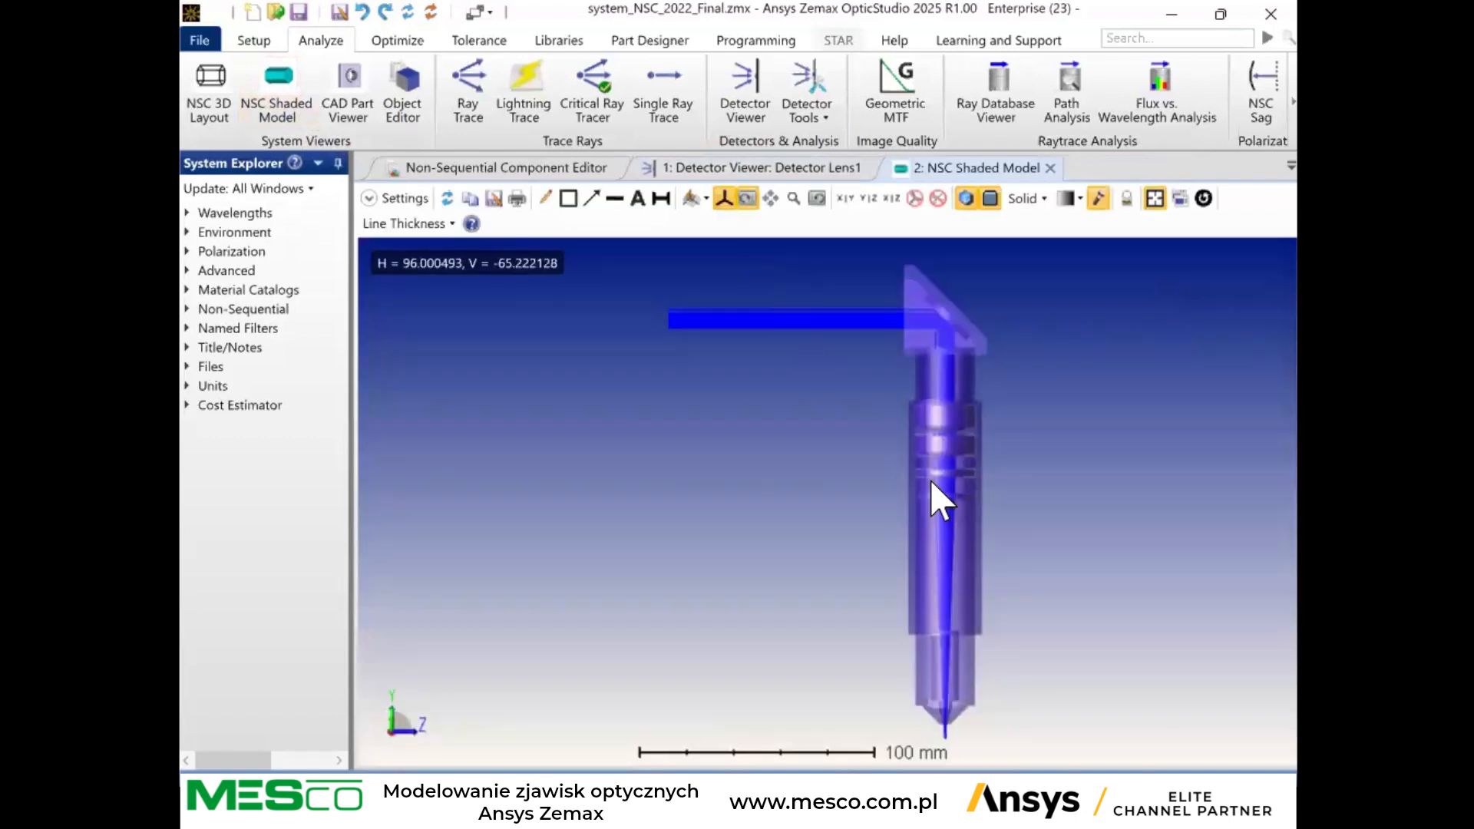
{"action": "mouse_move", "coordinate": [929, 486]}
{"action": "left_mouse_down"}
{"action": "mouse_move", "coordinate": [928, 417]}
{"action": "mouse_move", "coordinate": [908, 486]}
{"action": "mouse_move", "coordinate": [747, 487]}
{"action": "mouse_move", "coordinate": [456, 595]}
{"action": "left_mouse_up"}
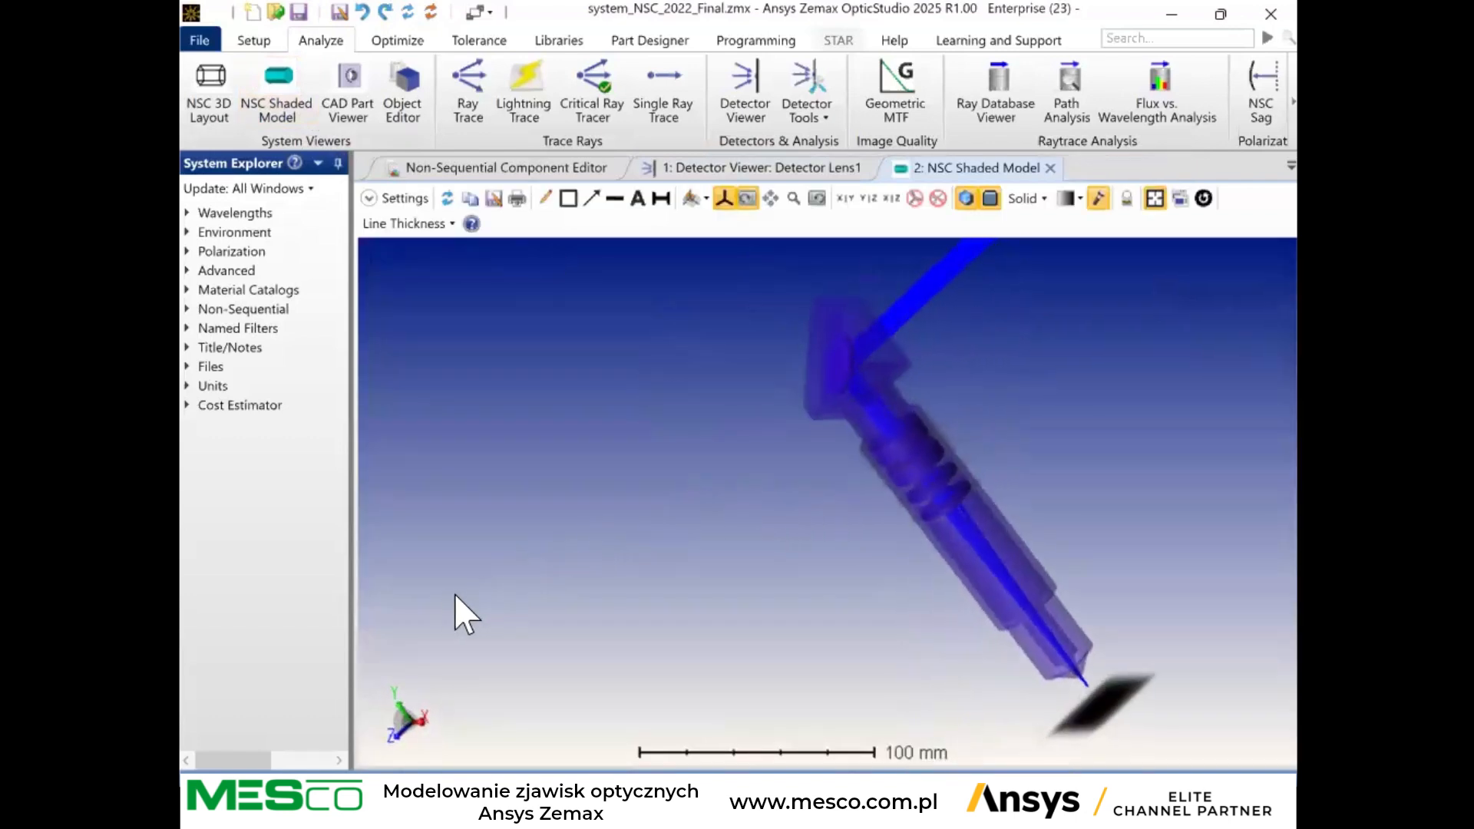
{"action": "mouse_move", "coordinate": [845, 384]}
{"action": "left_mouse_down"}
{"action": "mouse_move", "coordinate": [803, 447]}
{"action": "mouse_move", "coordinate": [809, 428]}
{"action": "mouse_move", "coordinate": [444, 264]}
{"action": "left_mouse_up"}
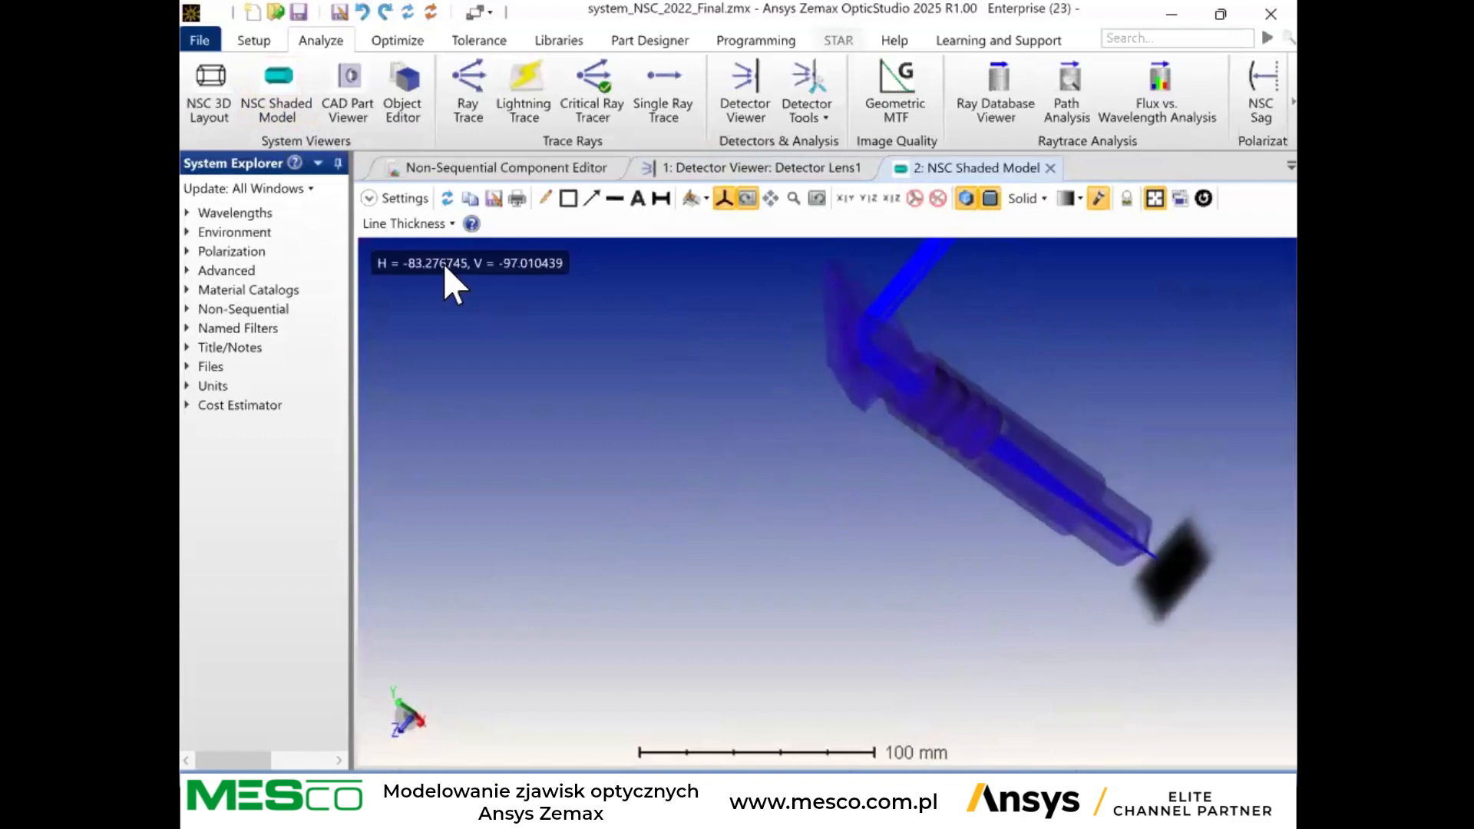
{"action": "left_click", "coordinate": [396, 198]}
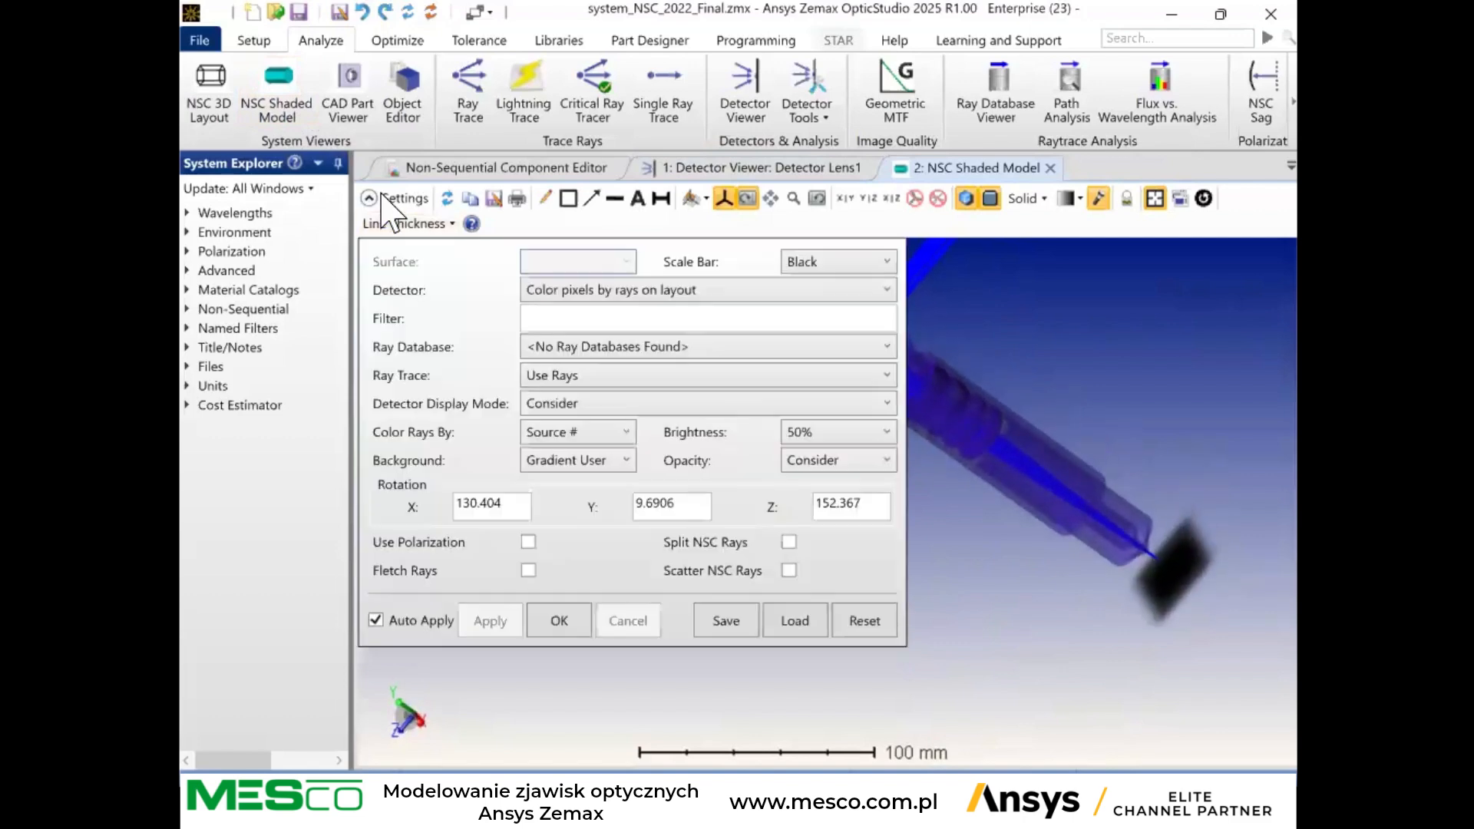
{"action": "left_click", "coordinate": [701, 296]}
{"action": "left_click", "coordinate": [647, 356]}
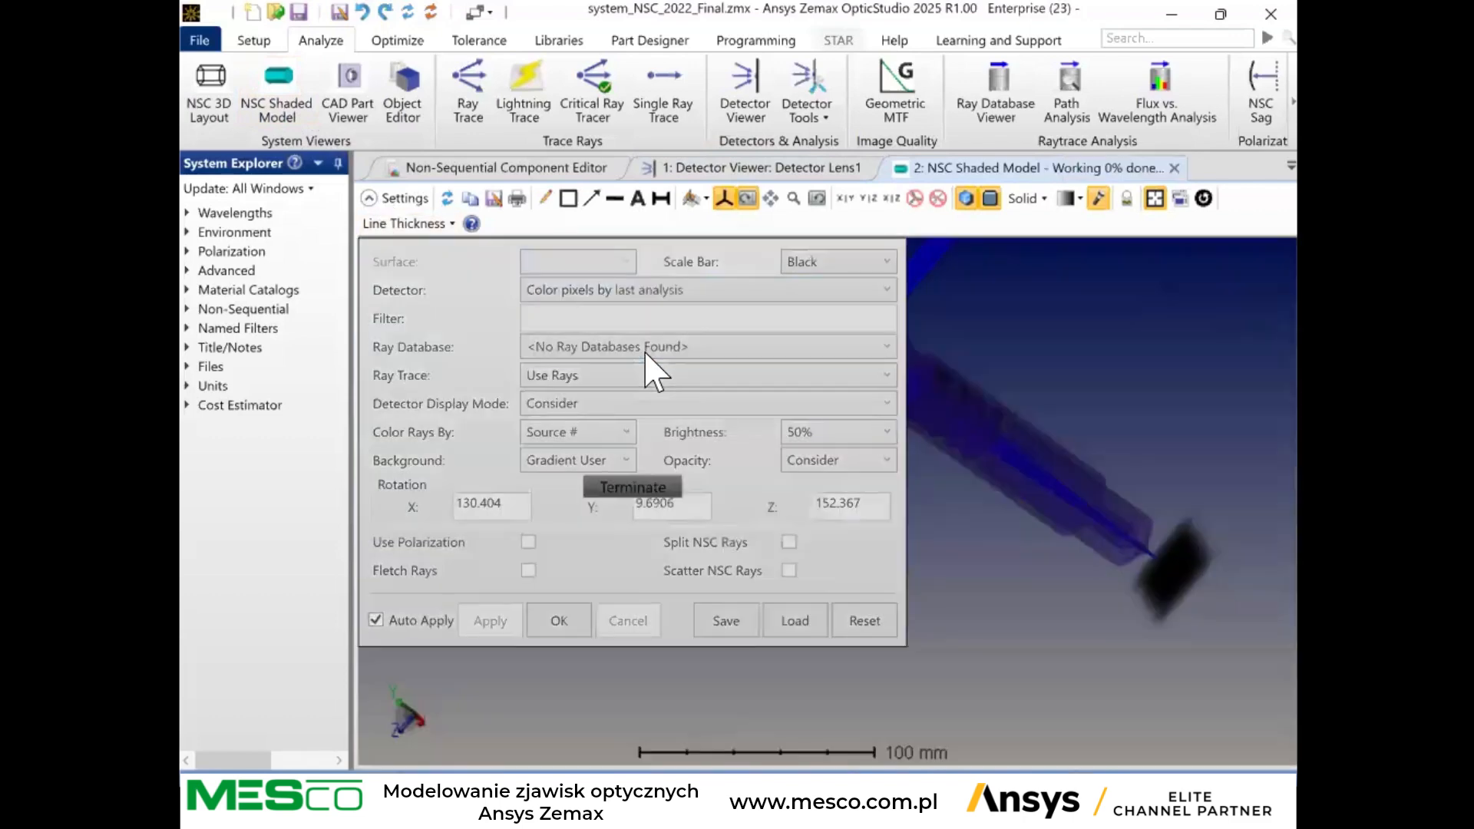
{"action": "left_click", "coordinate": [369, 198]}
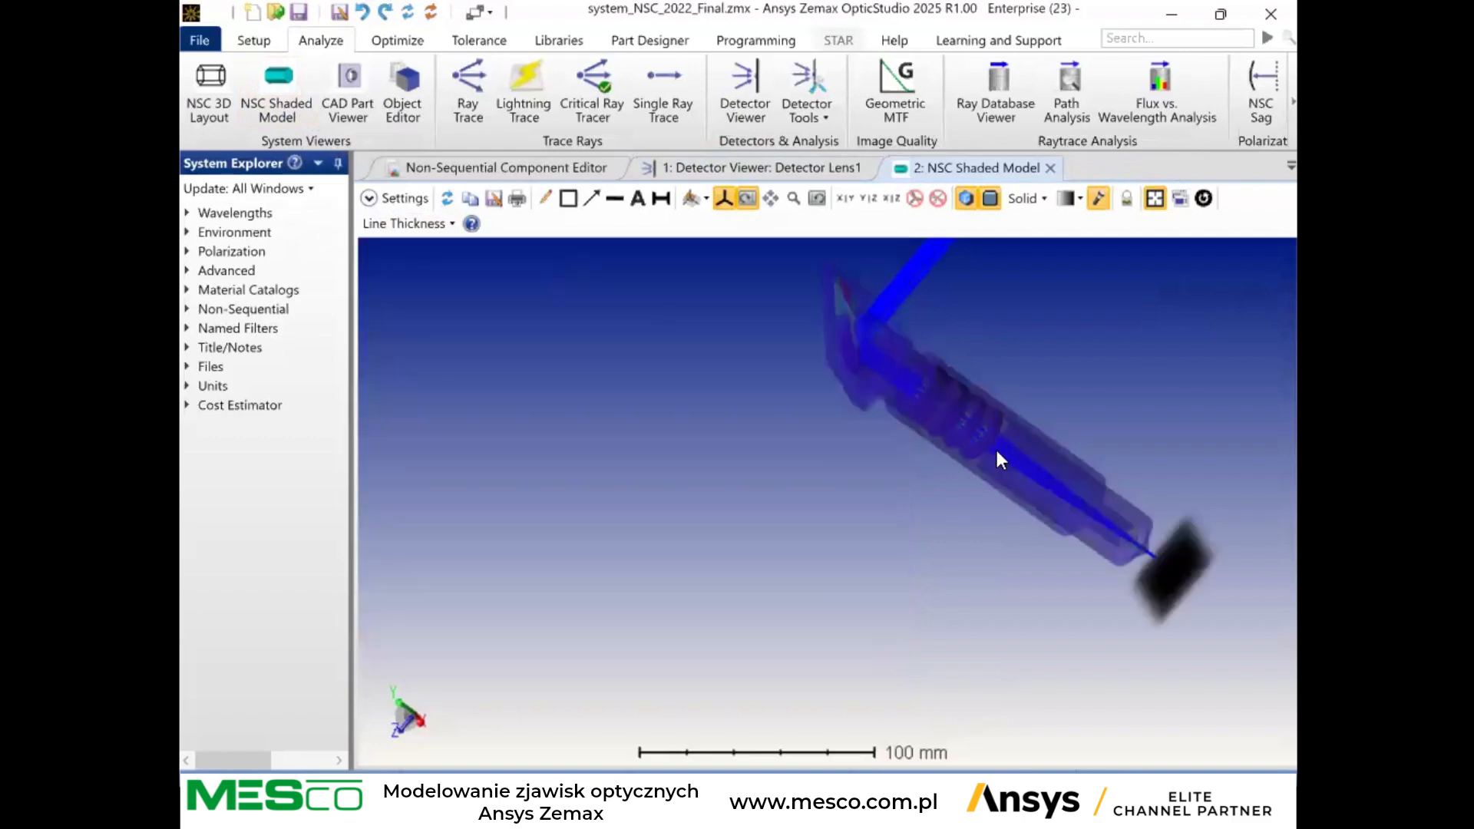
Examine the ray-trace colouring on the lenses and the folding element inside the shaded model's housing.
{"action": "scroll", "coordinate": [940, 412], "scroll_direction": "up", "scroll_amount": 6}
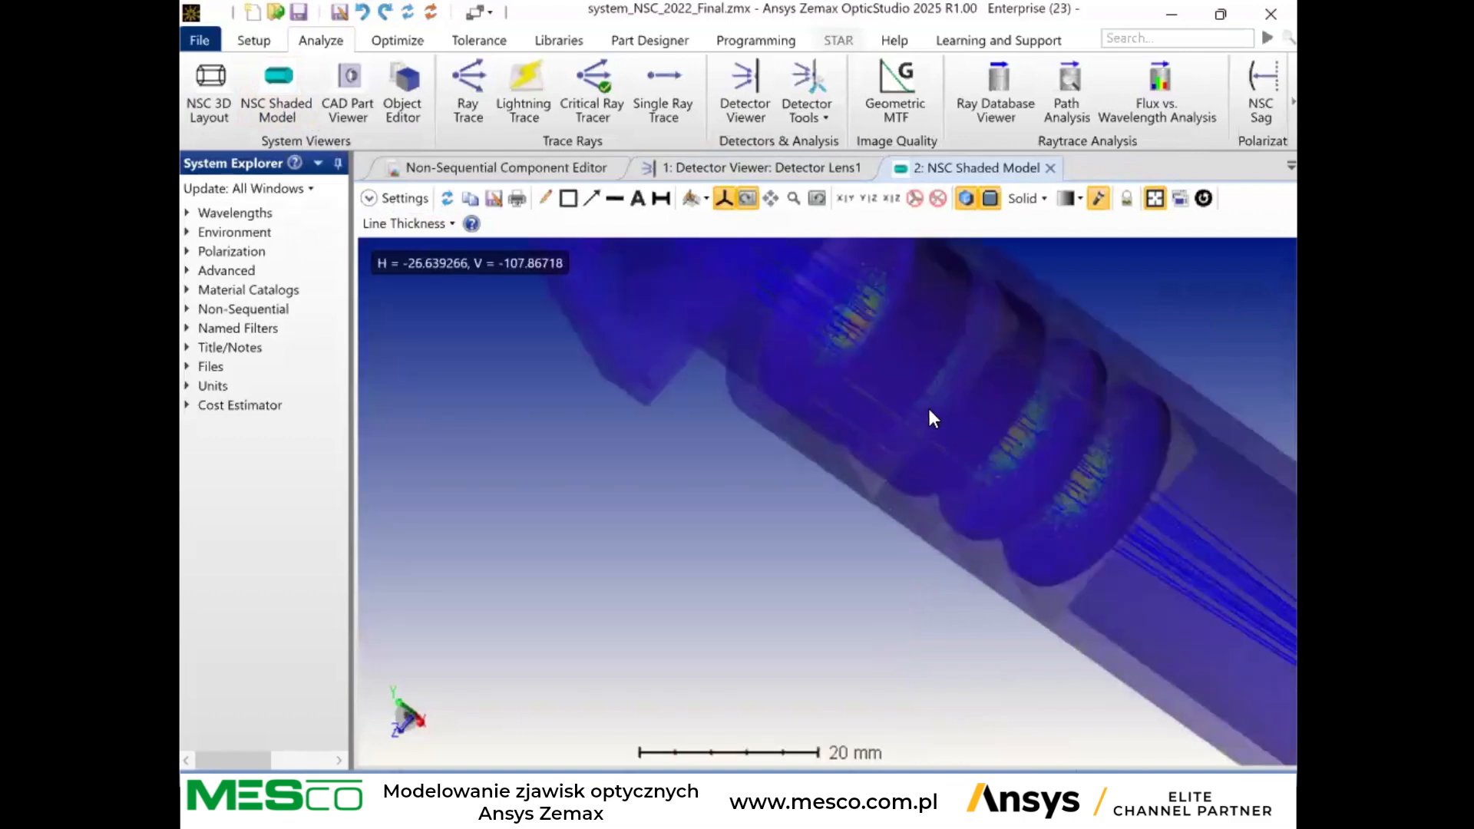
{"action": "scroll", "coordinate": [956, 435], "scroll_direction": "down", "scroll_amount": 4}
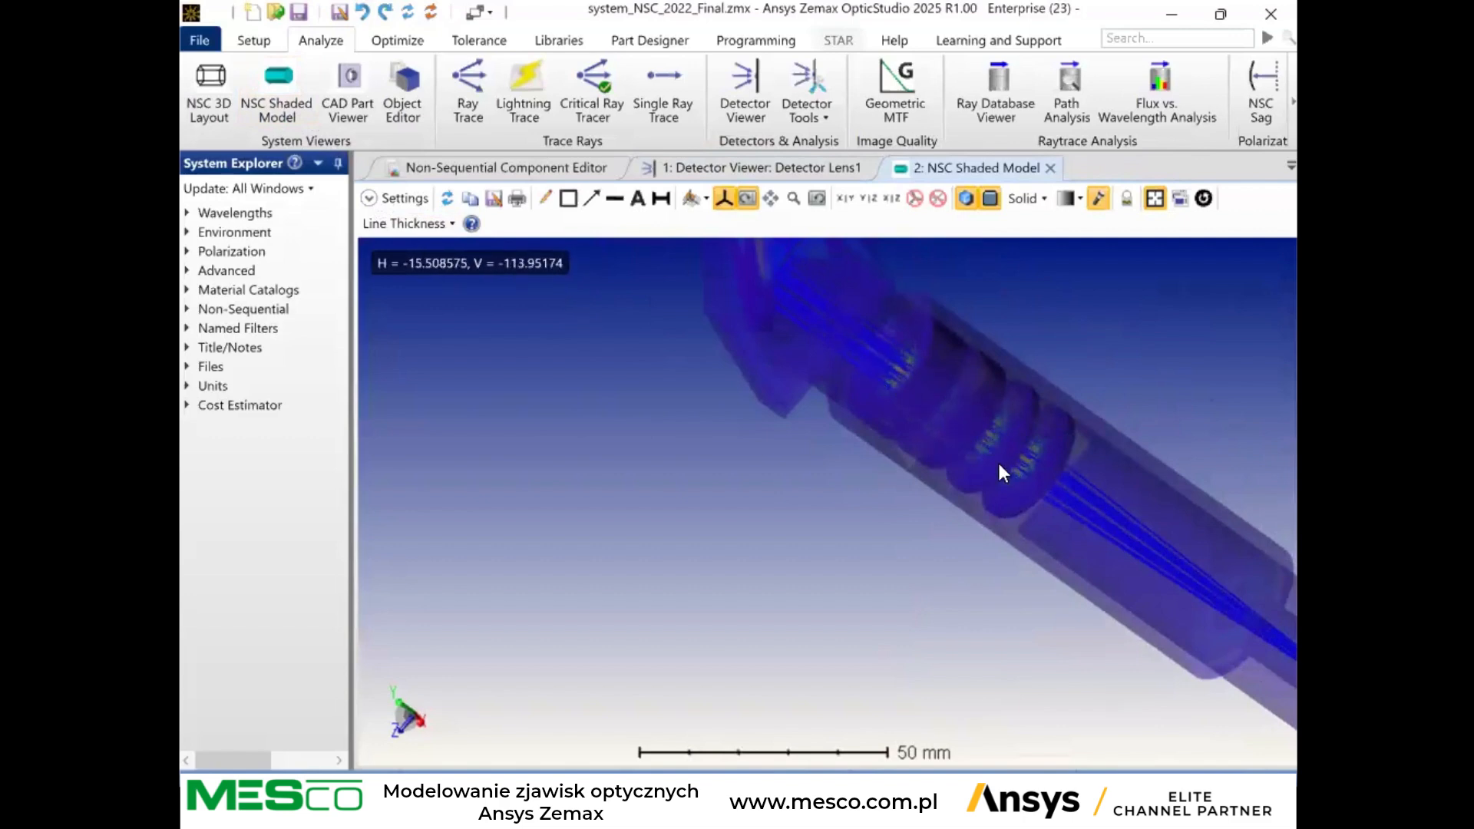
{"action": "scroll", "coordinate": [999, 465], "scroll_direction": "down", "scroll_amount": 1}
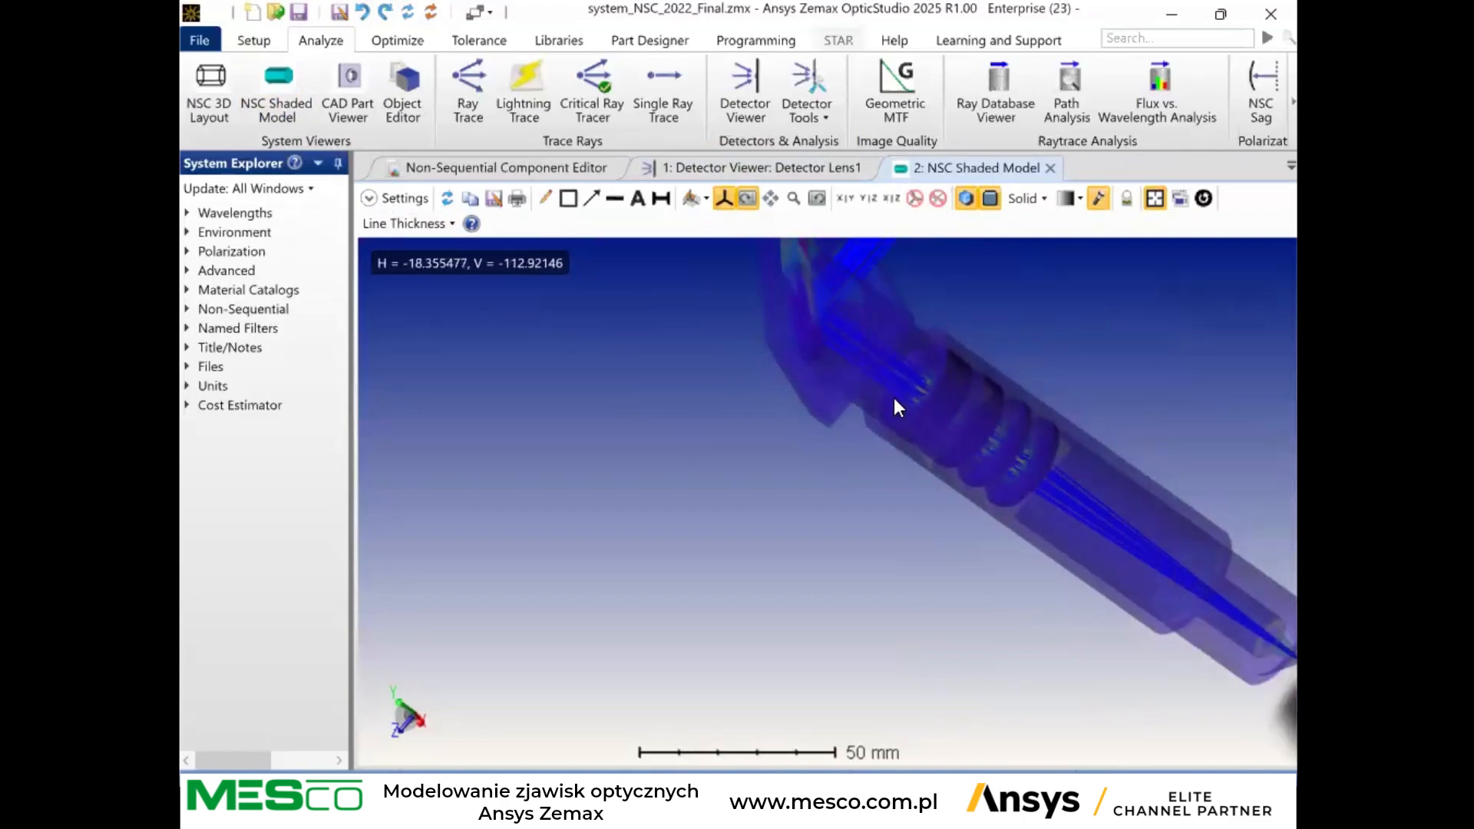
{"action": "mouse_move", "coordinate": [847, 344]}
{"action": "left_mouse_down"}
{"action": "mouse_move", "coordinate": [758, 311]}
{"action": "mouse_move", "coordinate": [818, 377]}
{"action": "mouse_move", "coordinate": [903, 322]}
{"action": "left_mouse_up"}
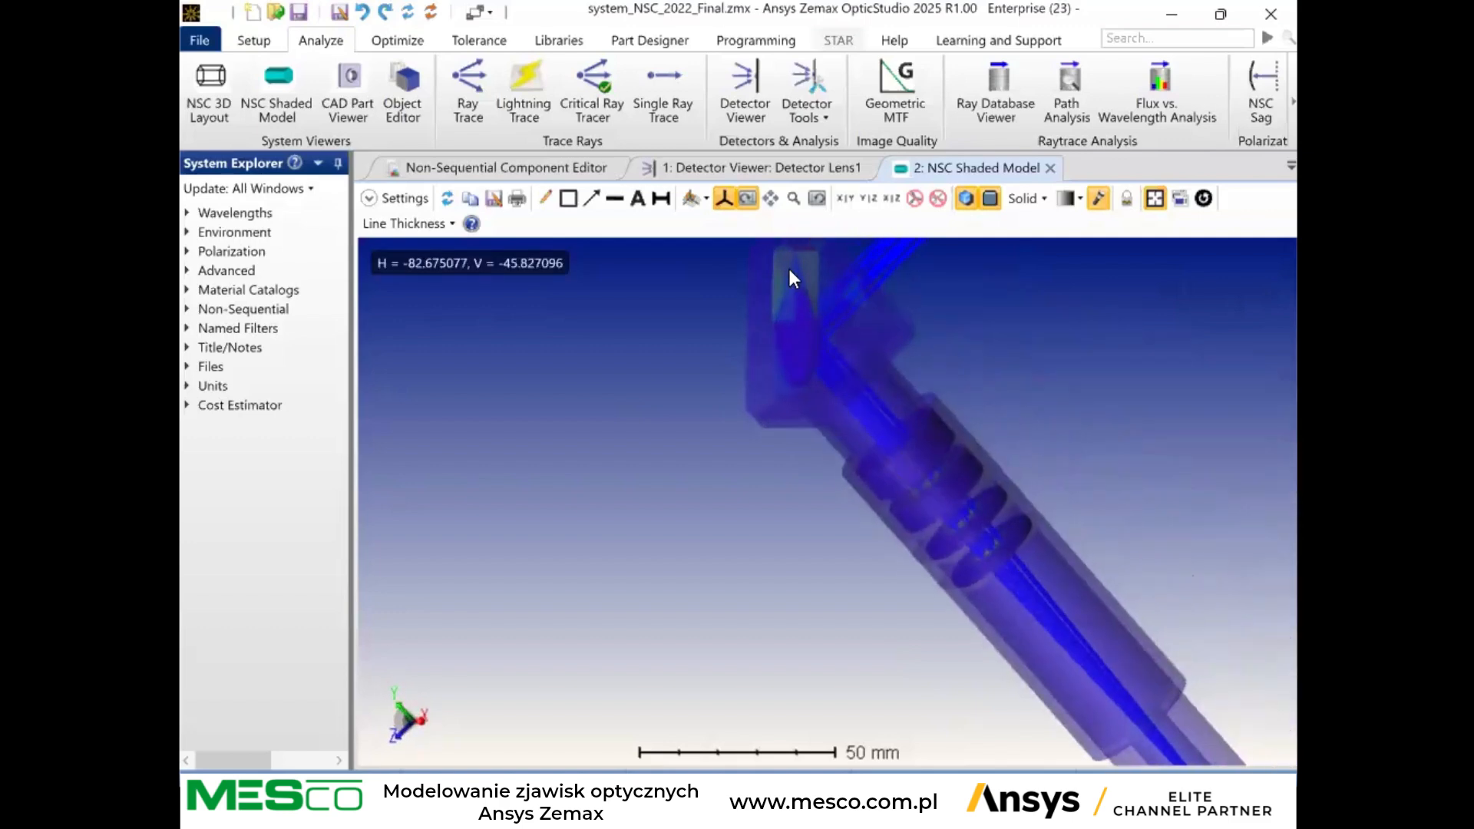
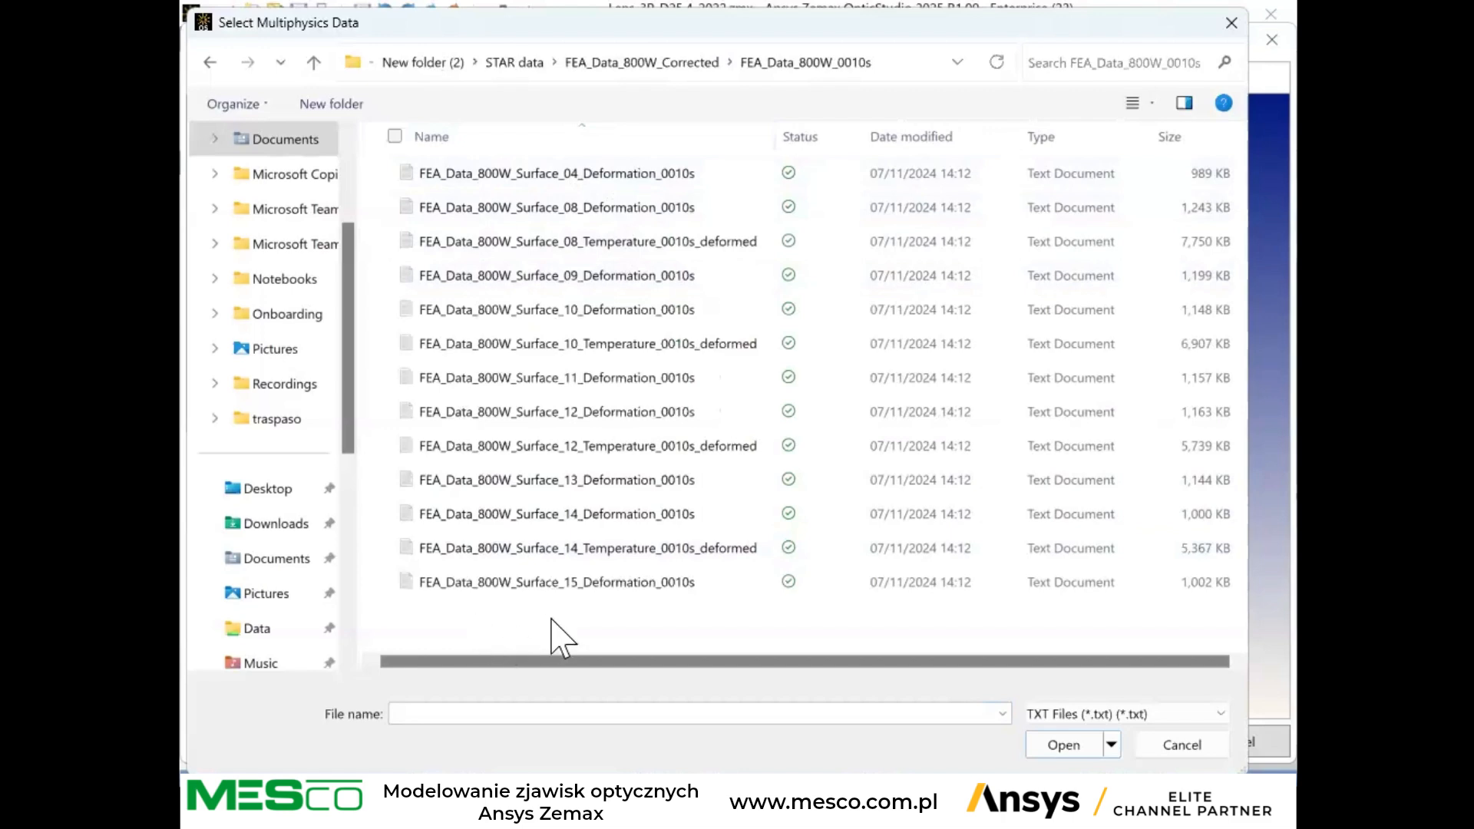
Load all text files from the FEA_Data_800W_0010s folder and assign the Surface_04 and Surface_08 deformation datasets to surfaces 4 and 8.
{"action": "left_click_drag", "start_coordinate": [513, 618], "coordinate": [415, 182]}
{"action": "left_click", "coordinate": [1064, 745]}
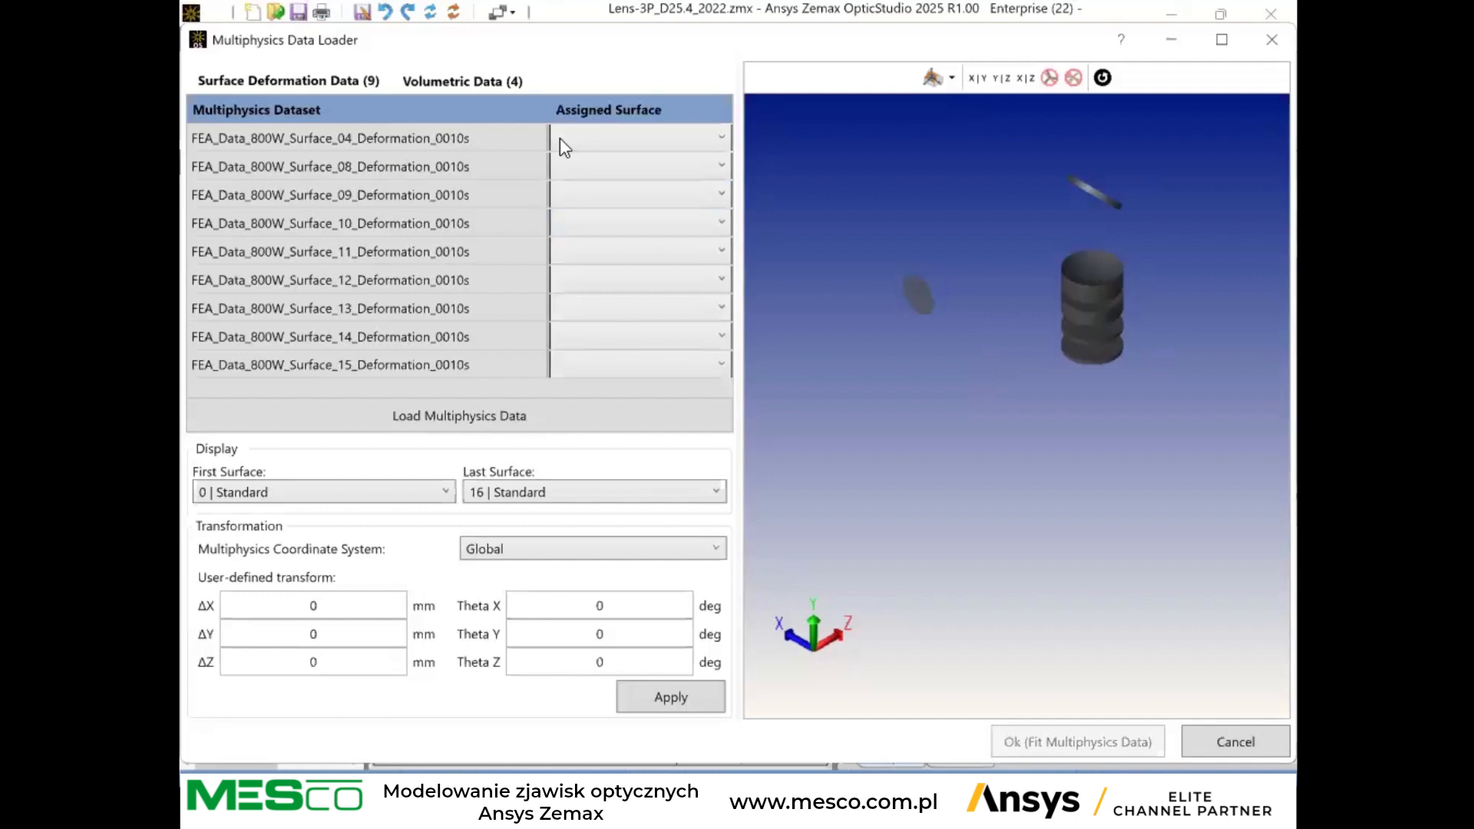
{"action": "left_click", "coordinate": [645, 138]}
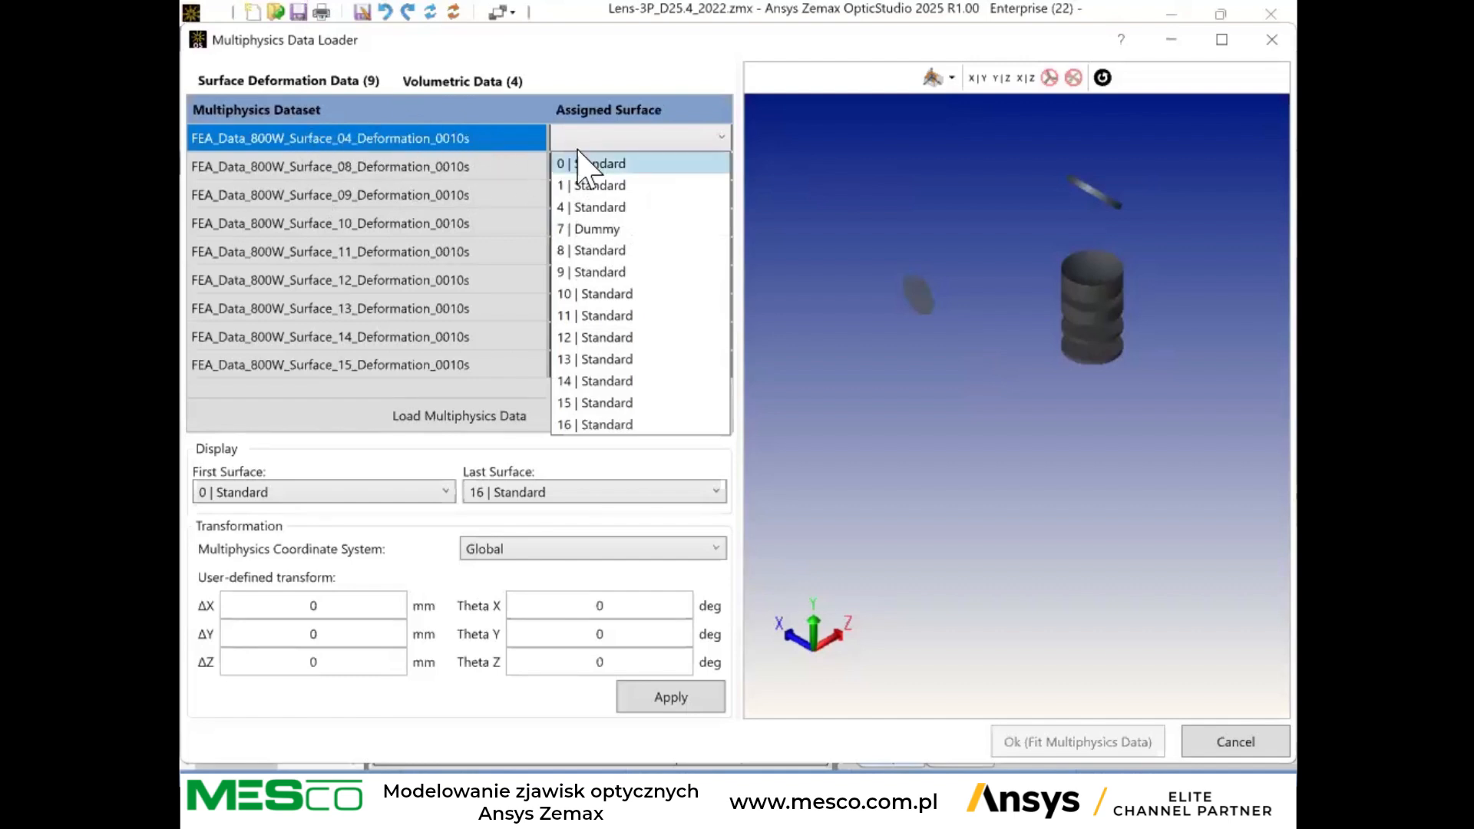
{"action": "left_click", "coordinate": [615, 209]}
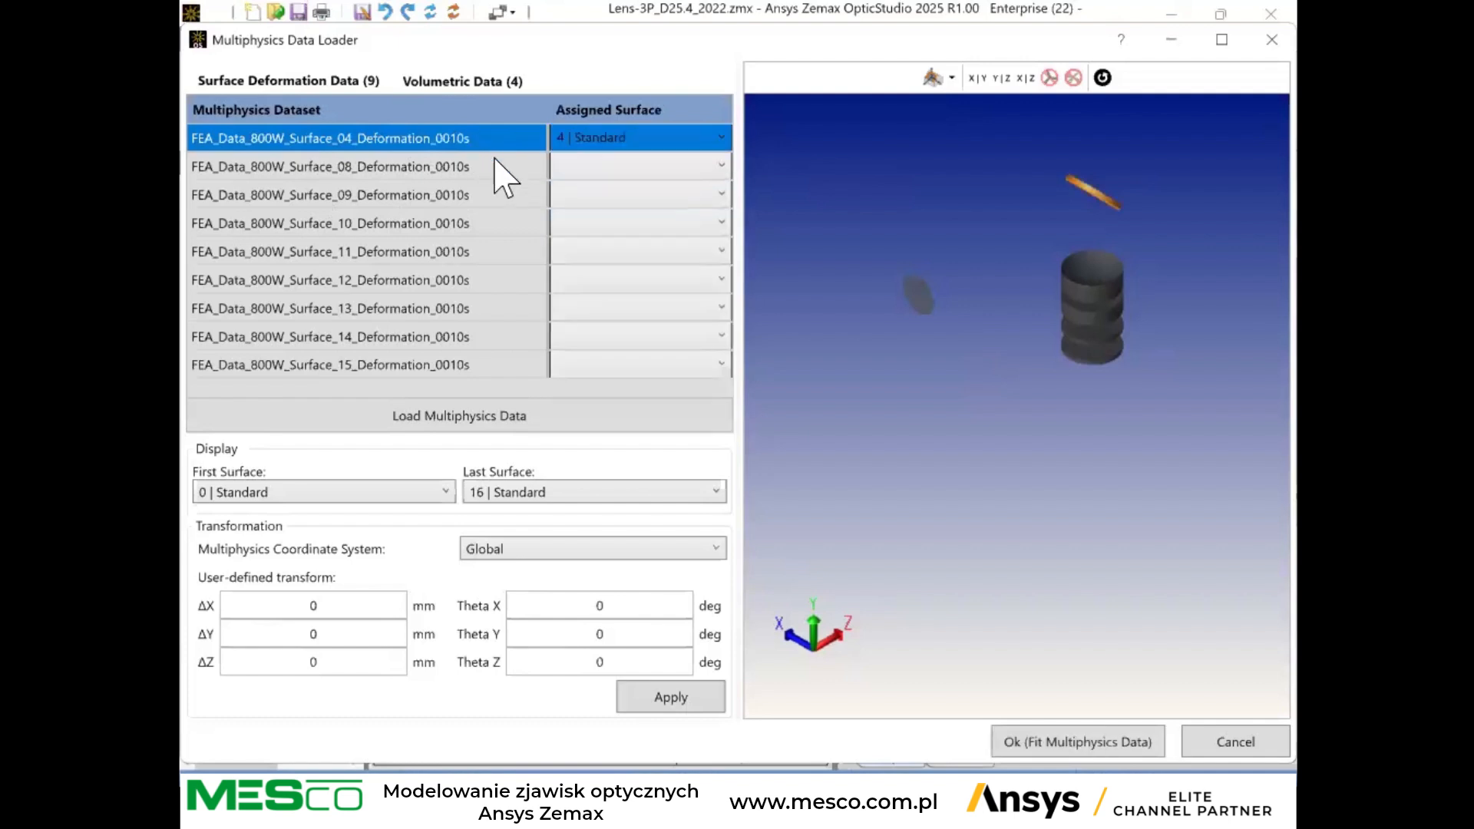
{"action": "left_click", "coordinate": [621, 175]}
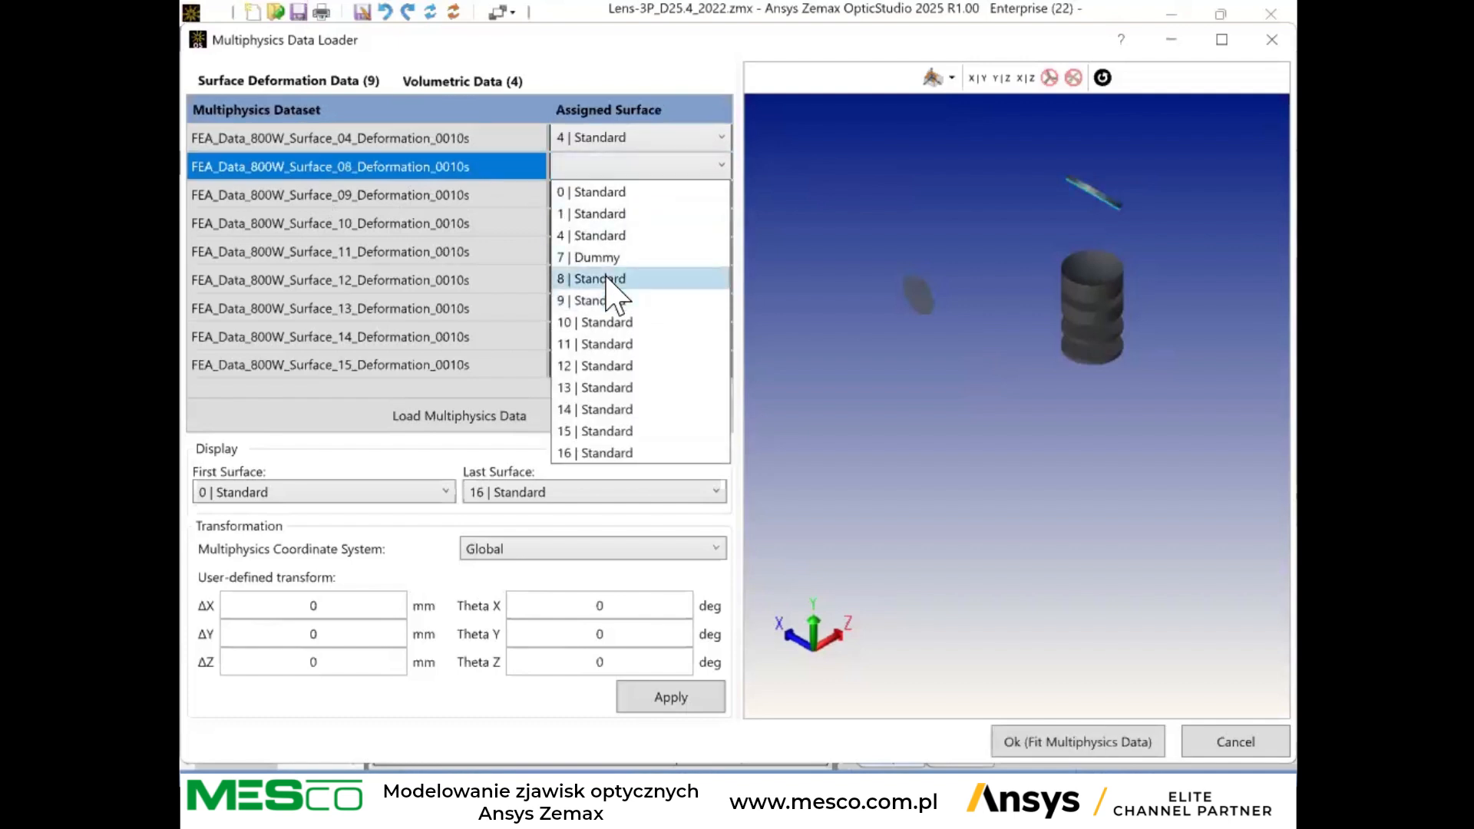
{"action": "left_click", "coordinate": [615, 295]}
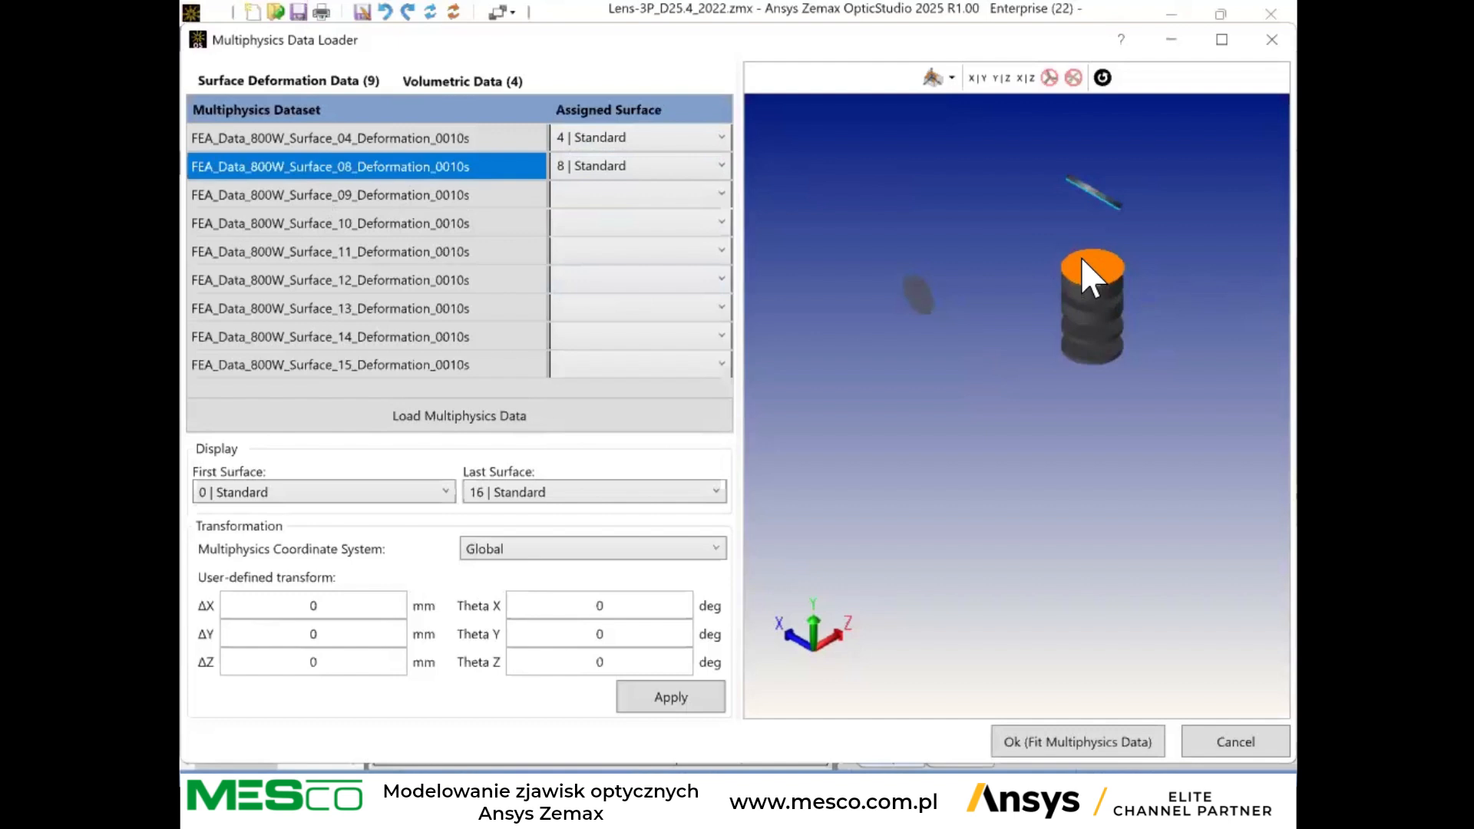
{"action": "scroll", "coordinate": [1139, 261], "scroll_direction": "up", "scroll_amount": 5}
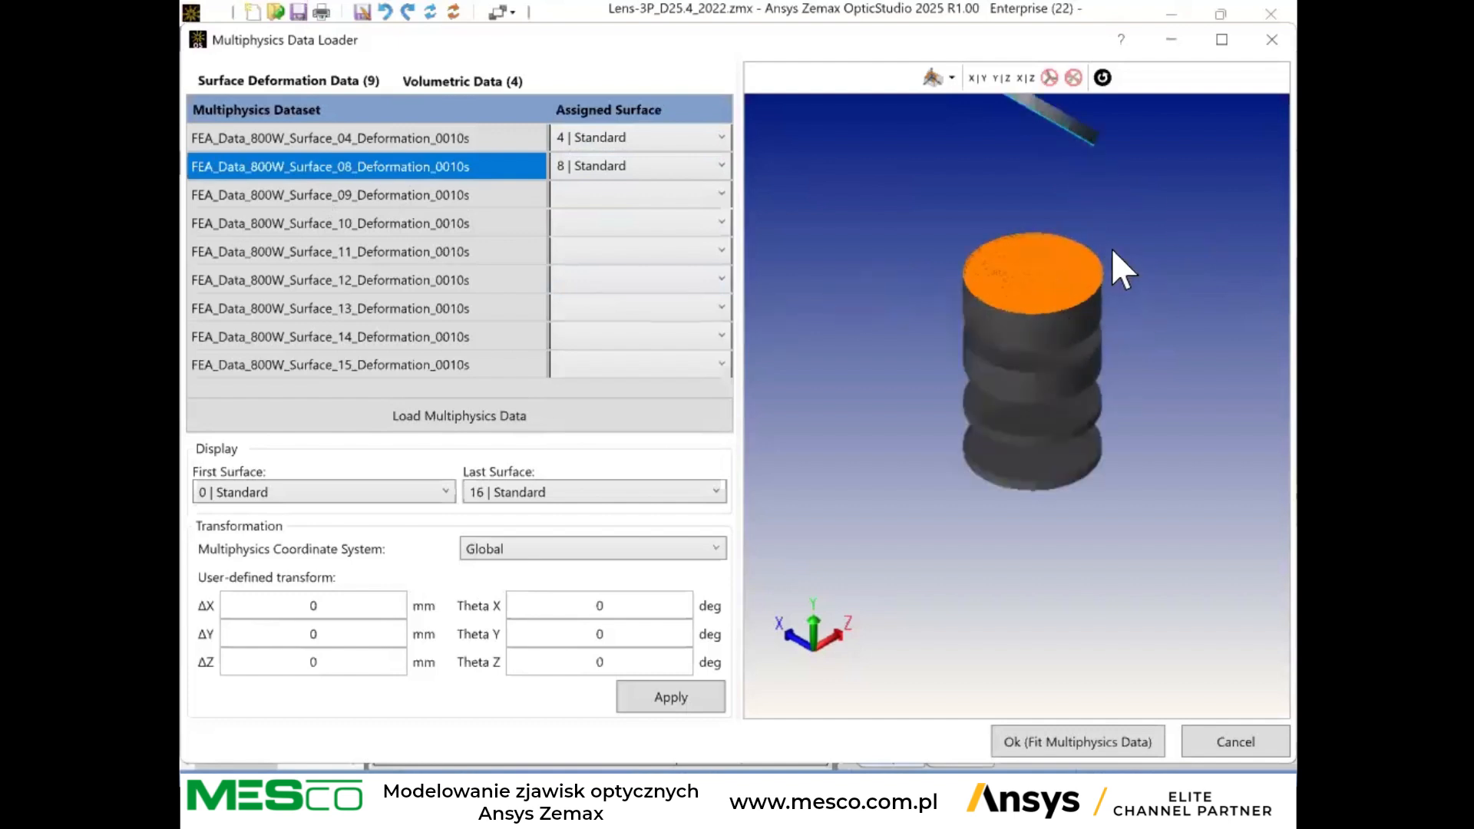
{"action": "scroll", "coordinate": [1016, 255], "scroll_direction": "up", "scroll_amount": 1}
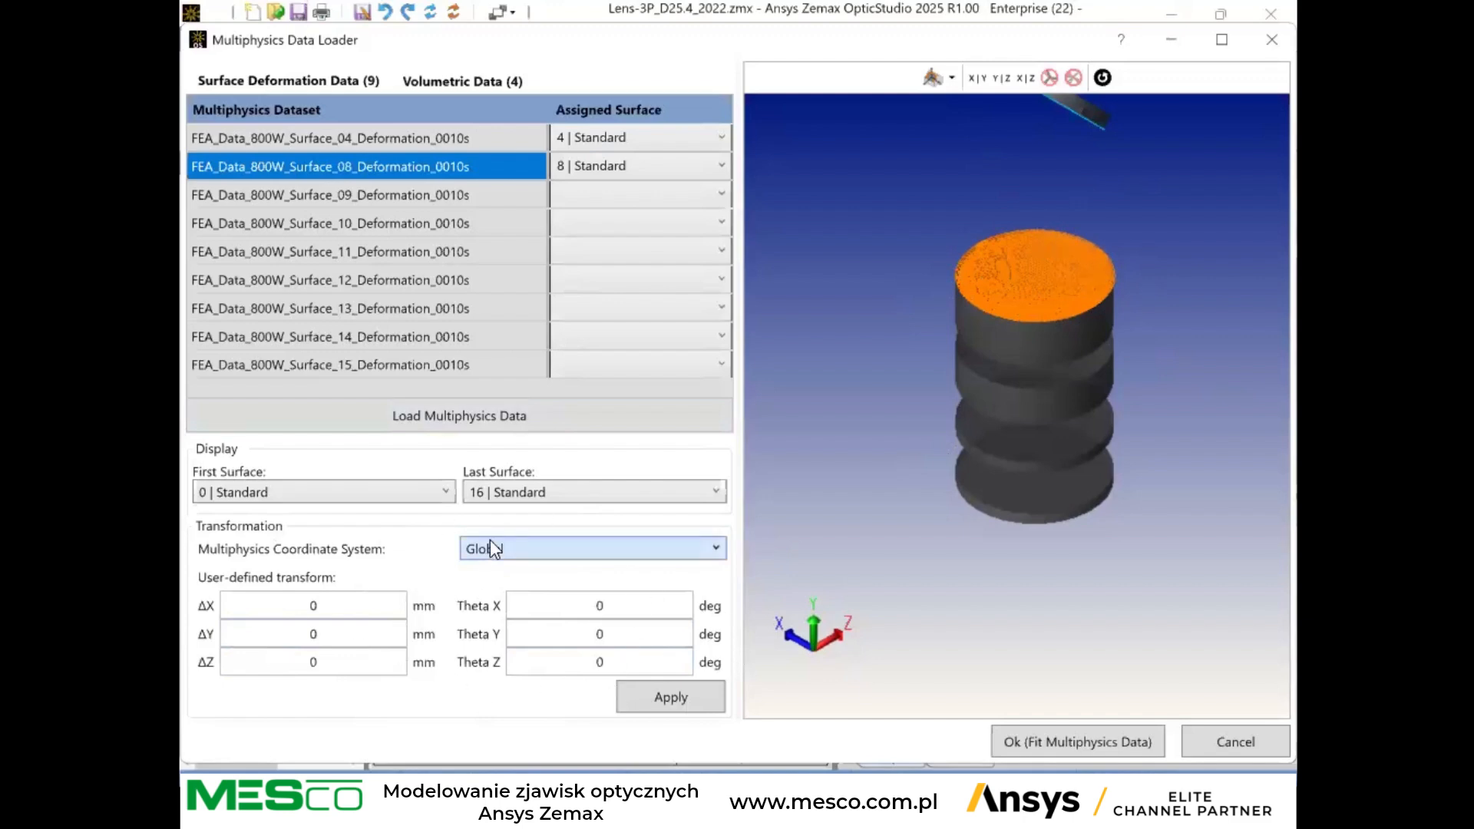
Assign the Surface_09, Surface_10 and Surface_11 deformation datasets to surfaces 9, 10 and 11 respectively.
{"action": "left_click", "coordinate": [583, 200]}
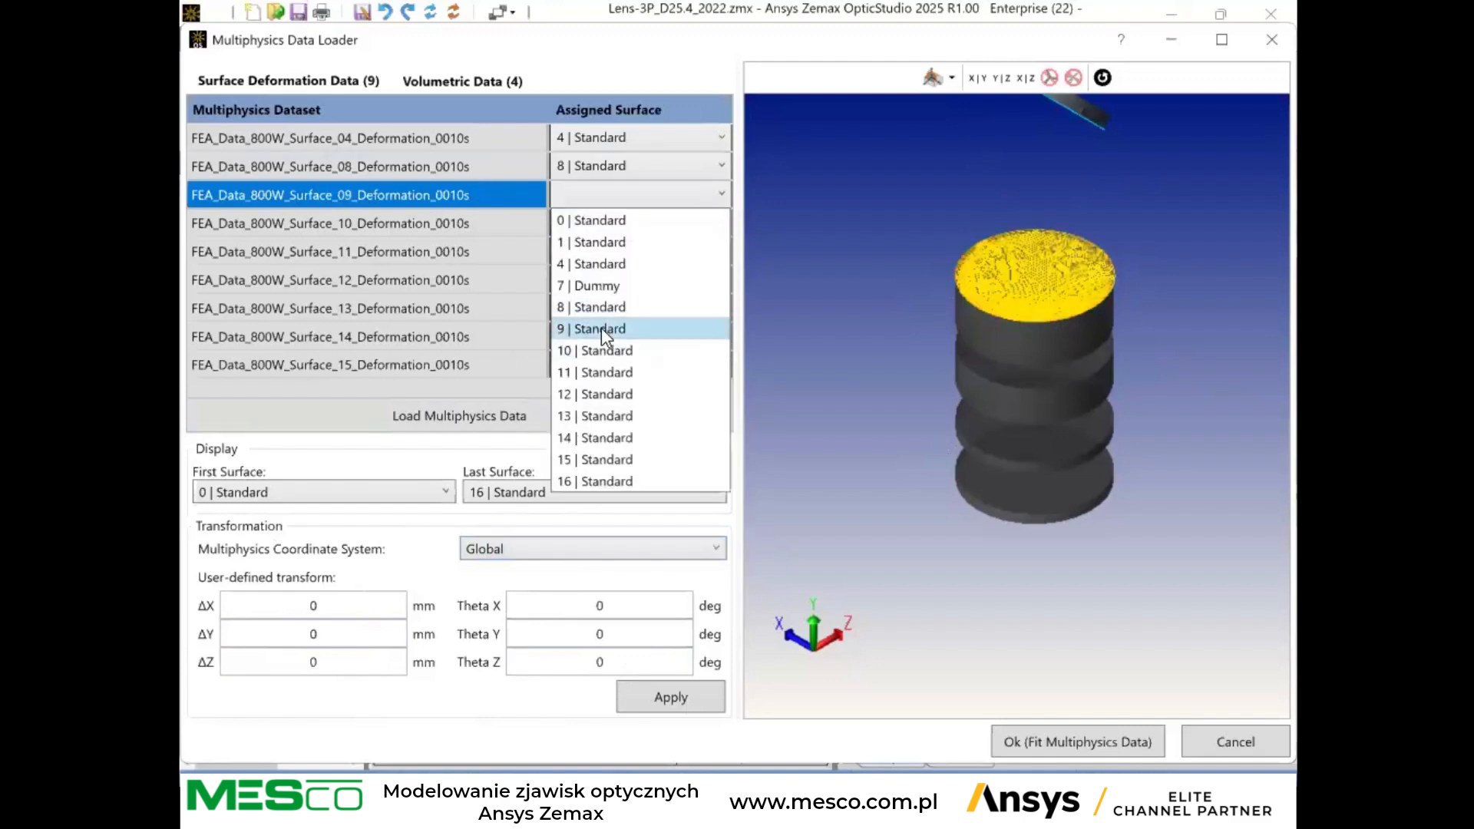
{"action": "left_click", "coordinate": [601, 329]}
{"action": "left_click", "coordinate": [616, 217]}
{"action": "left_click", "coordinate": [599, 381]}
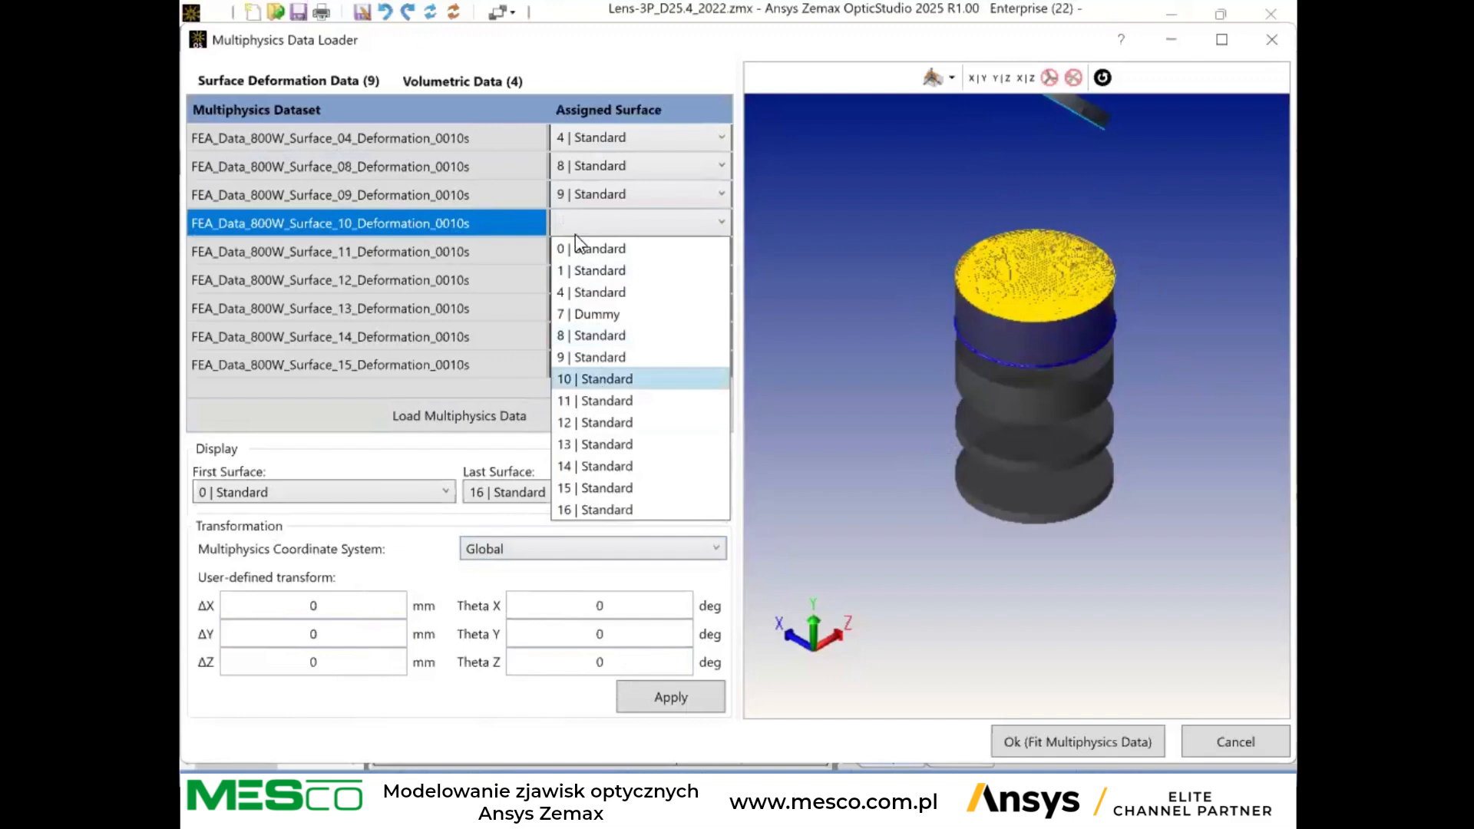
{"action": "left_click", "coordinate": [597, 254]}
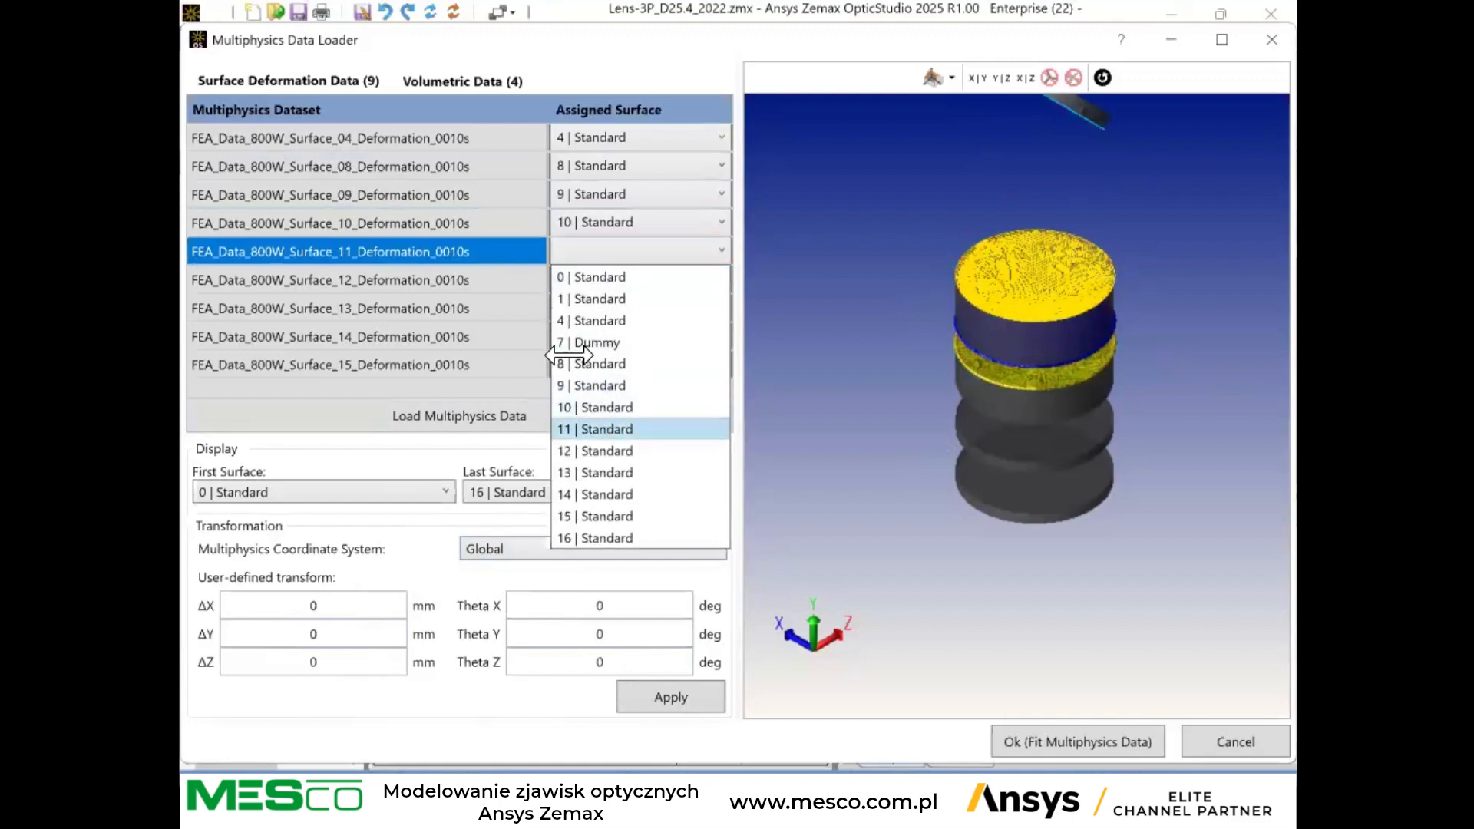
{"action": "left_click", "coordinate": [609, 430]}
Assign the Surface_12, Surface_13, Surface_14 and Surface_15 deformation datasets to surfaces 12, 13, 14 and 15 respectively.
{"action": "left_click", "coordinate": [589, 277]}
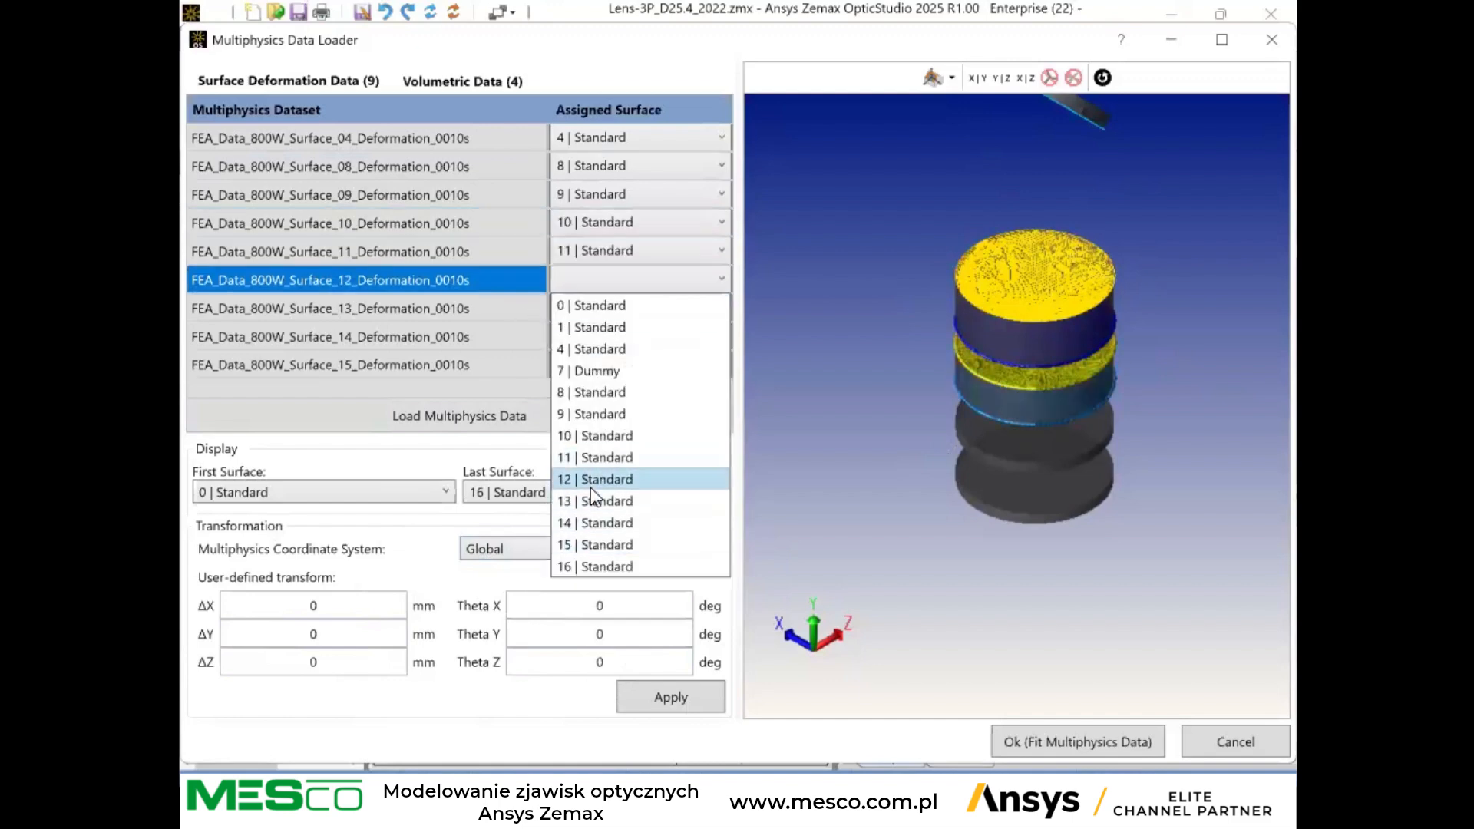
{"action": "left_click", "coordinate": [603, 480]}
{"action": "left_click", "coordinate": [574, 307]}
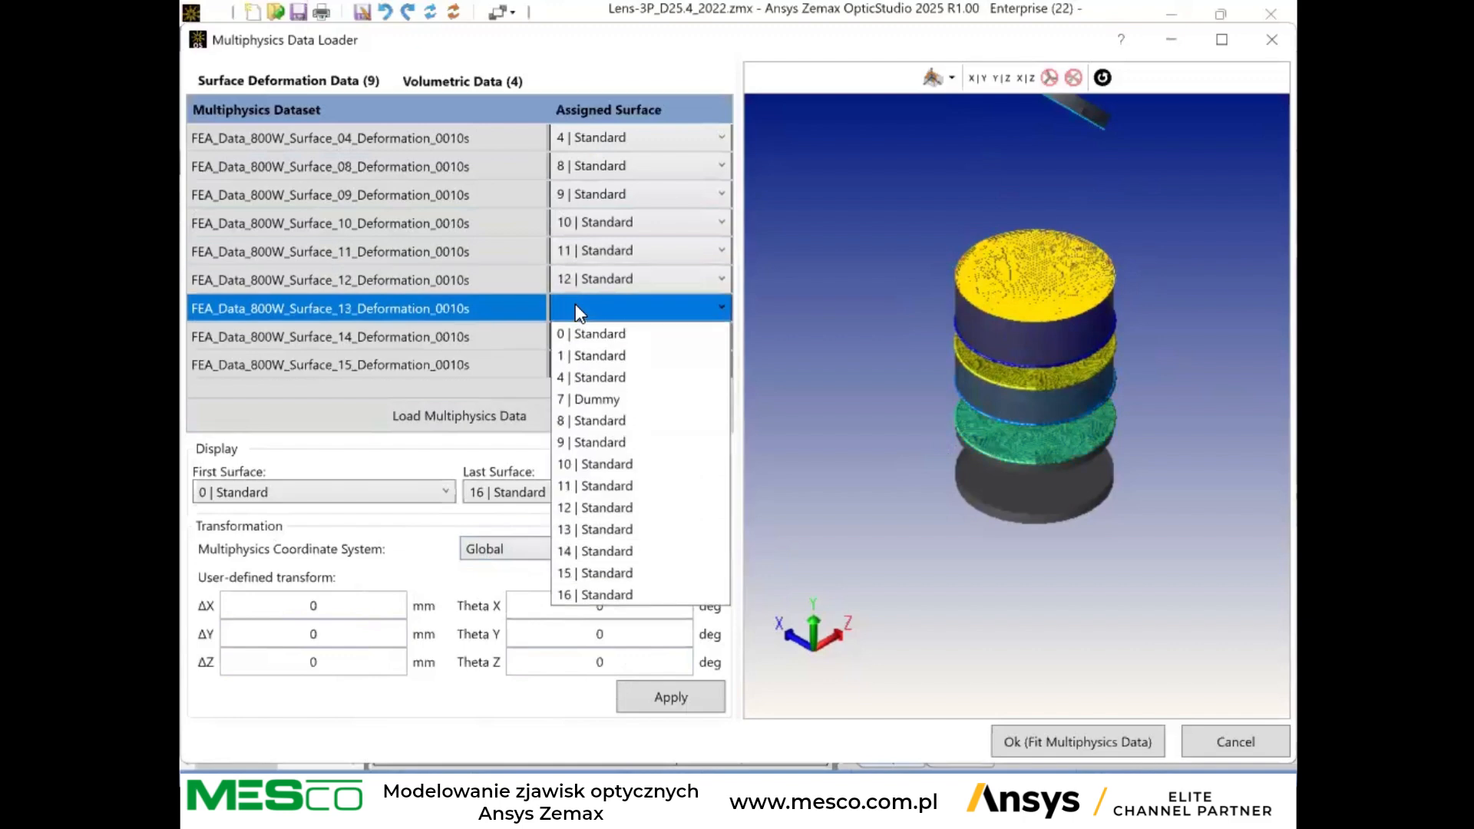
{"action": "left_click", "coordinate": [610, 529]}
{"action": "left_click", "coordinate": [601, 336]}
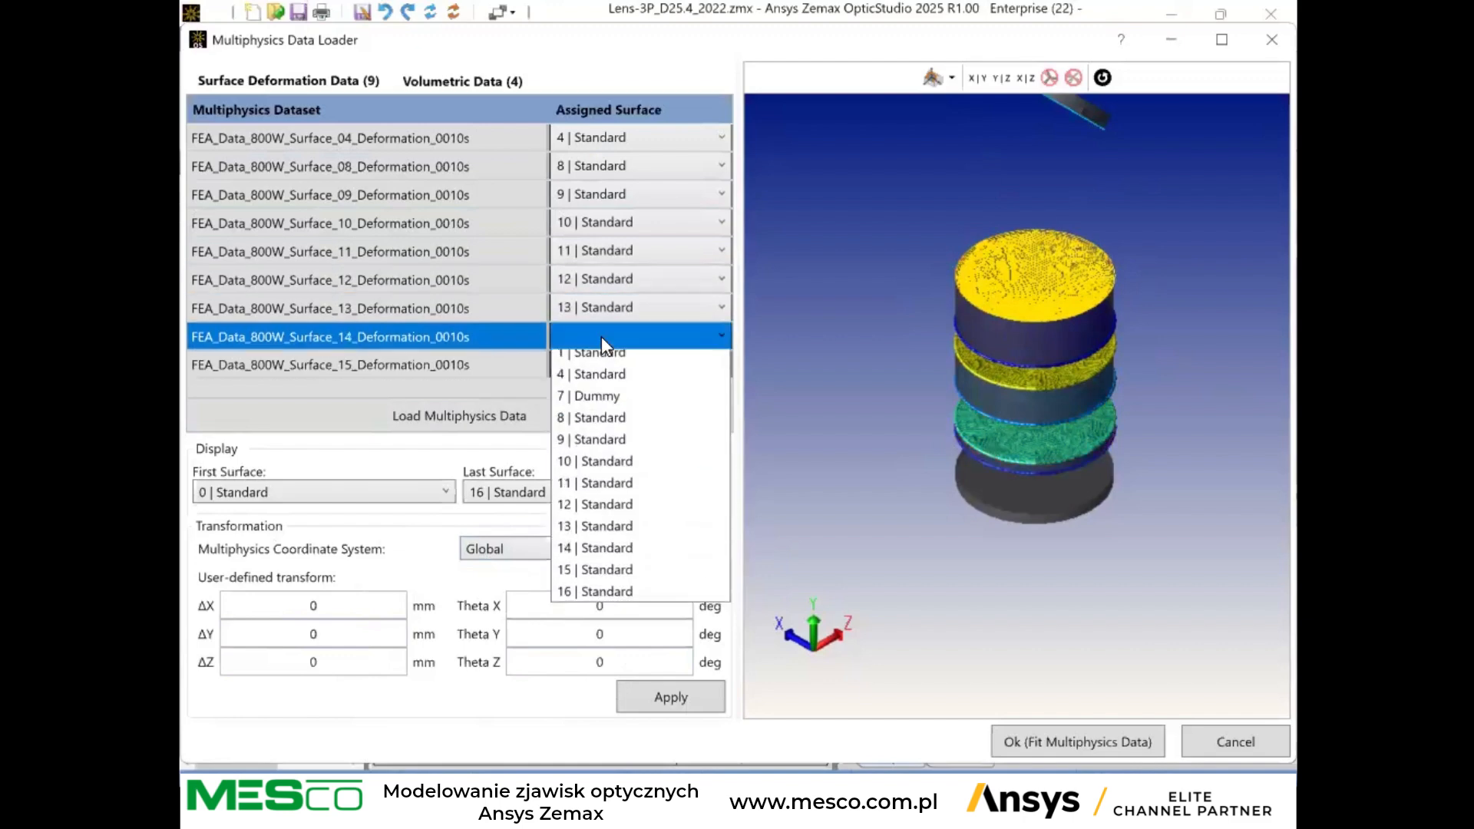
{"action": "left_click", "coordinate": [644, 583]}
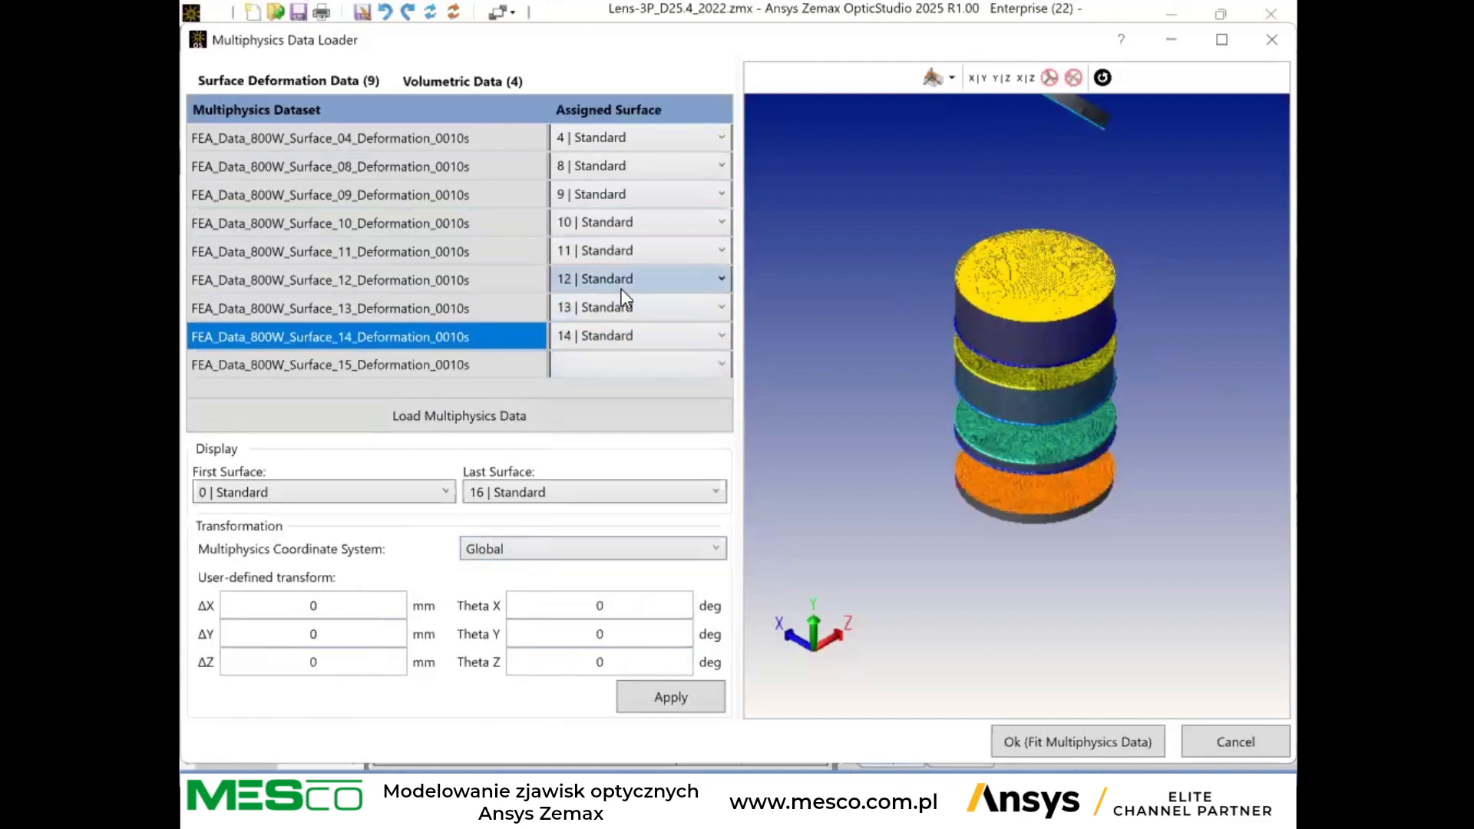
{"action": "left_click", "coordinate": [619, 366]}
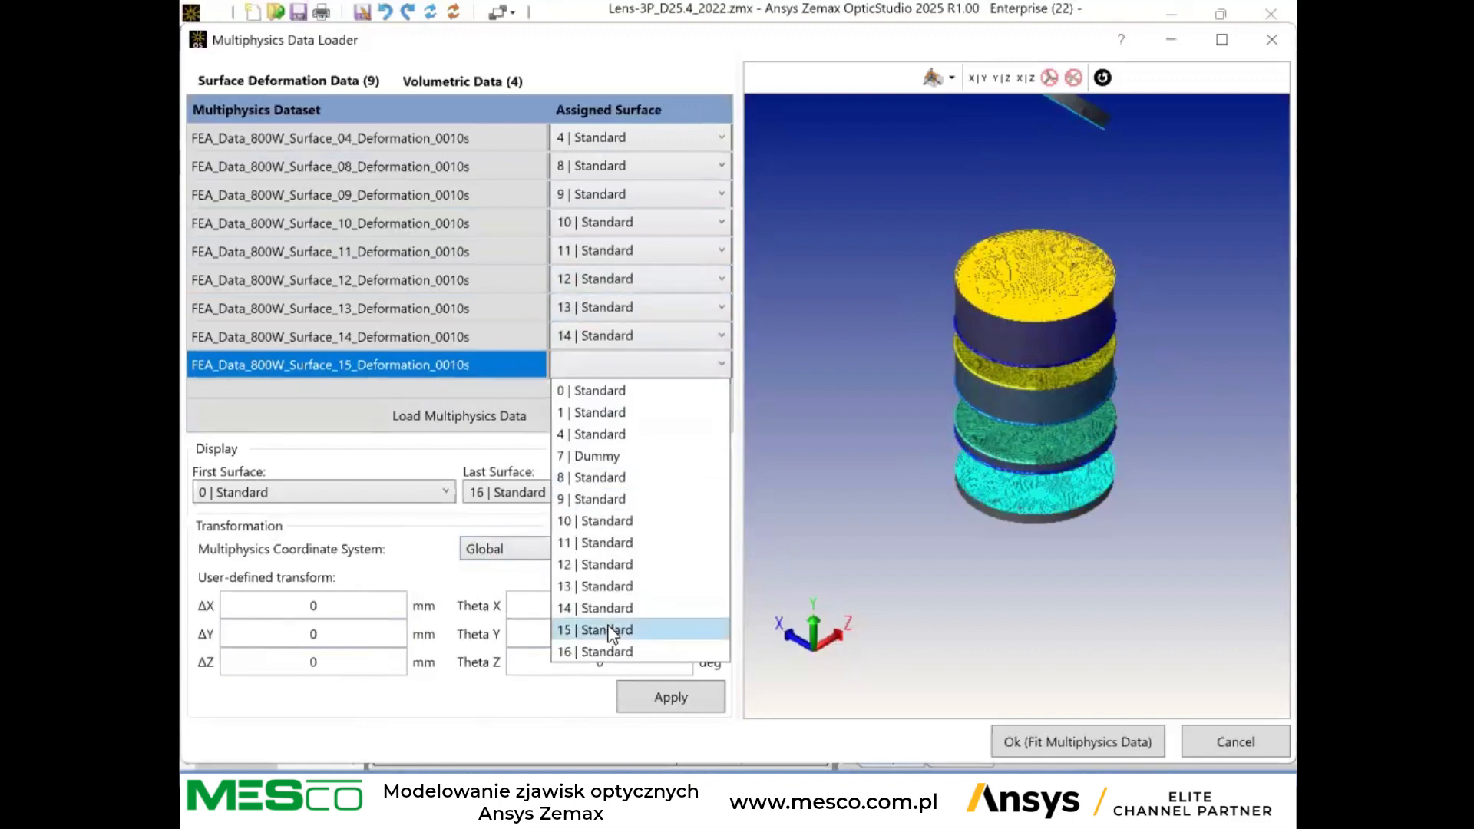
{"action": "key", "text": "Return"}
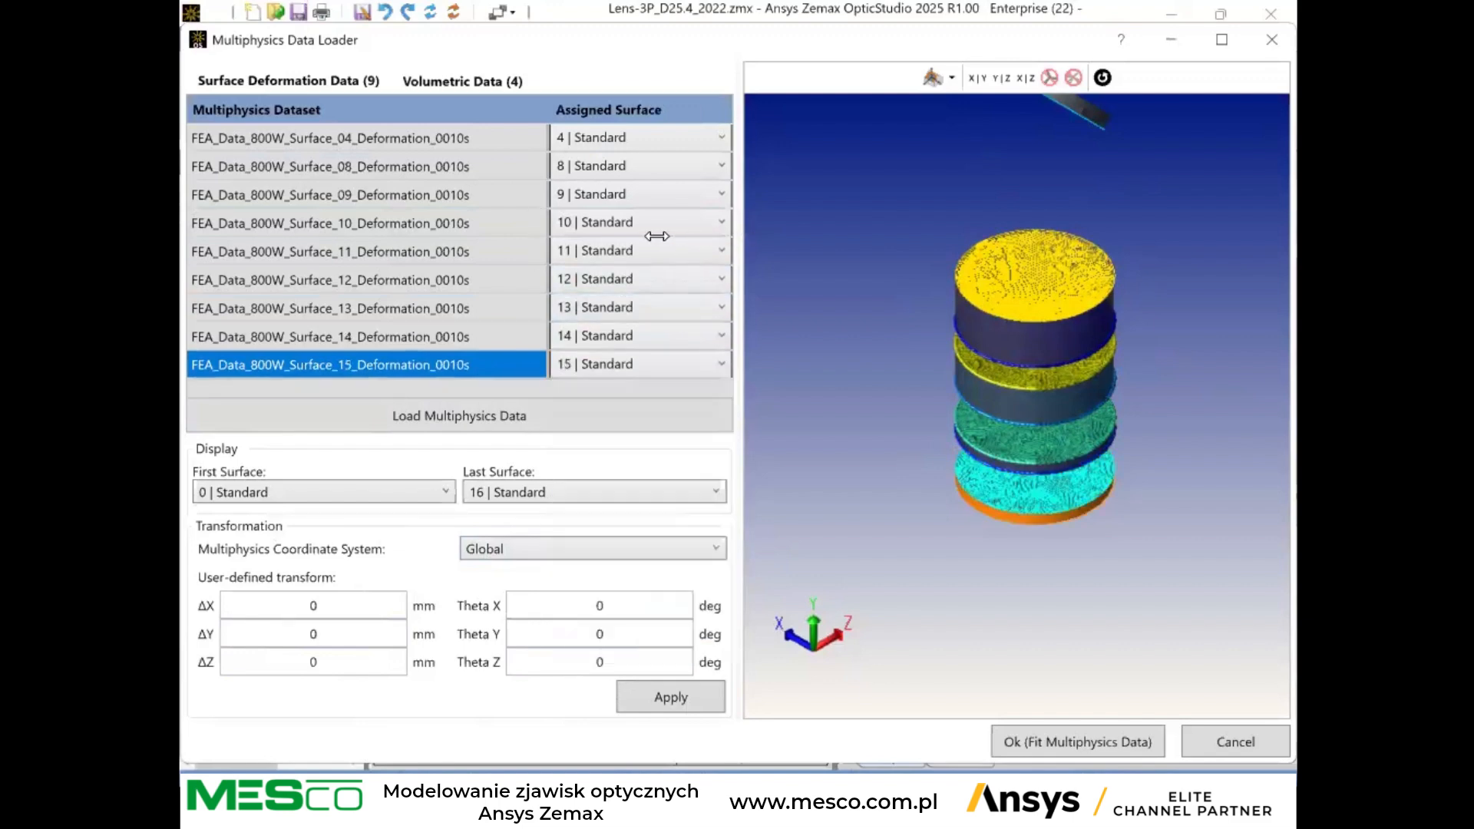
In the volumetric data, assign the Surface_08 and Surface_10 temperature datasets to surfaces 8 and 10, using the Temperature data type.
{"action": "left_click", "coordinate": [452, 80]}
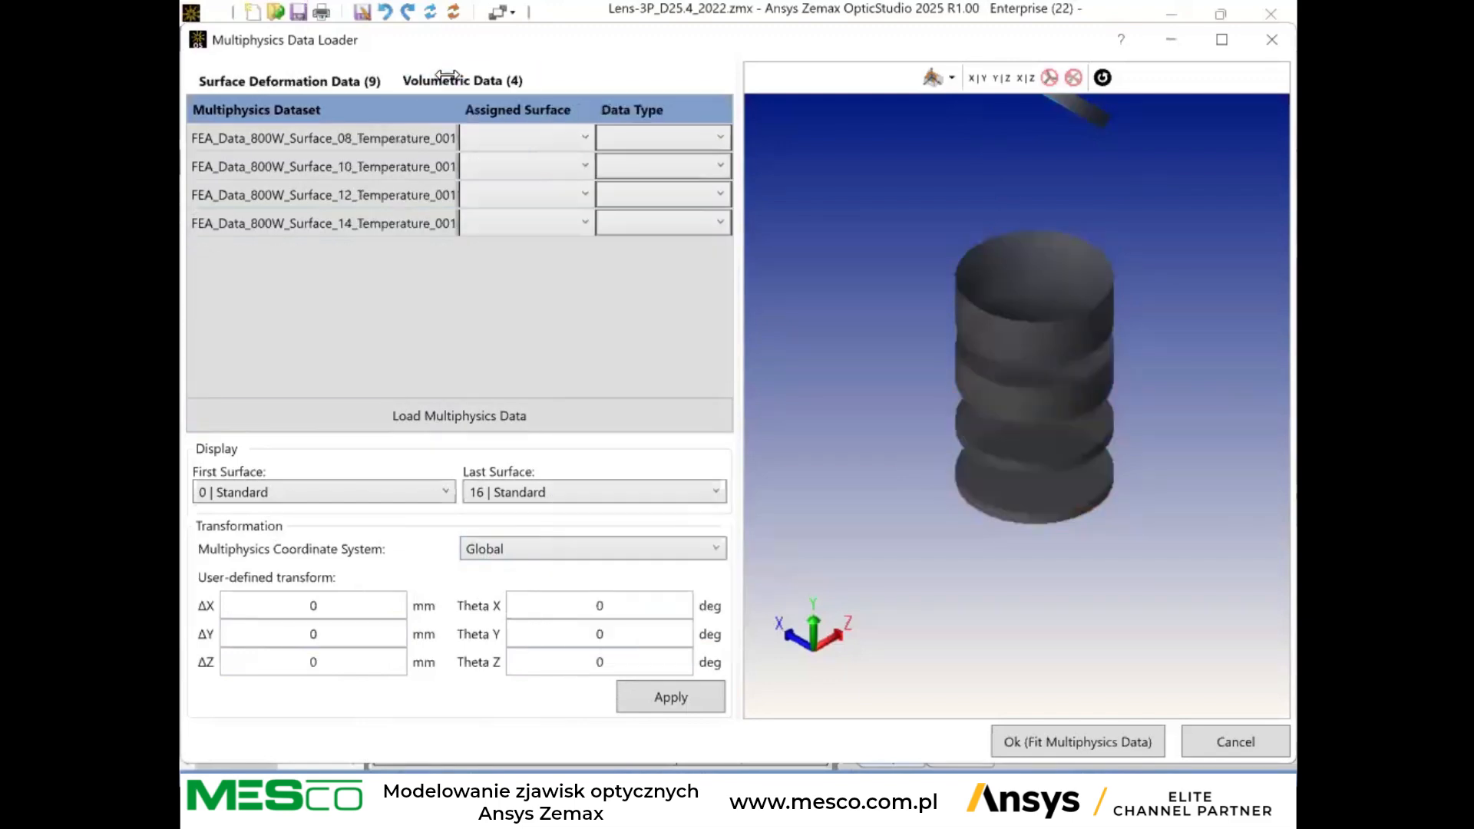
{"action": "left_click", "coordinate": [510, 129]}
{"action": "left_click", "coordinate": [524, 159]}
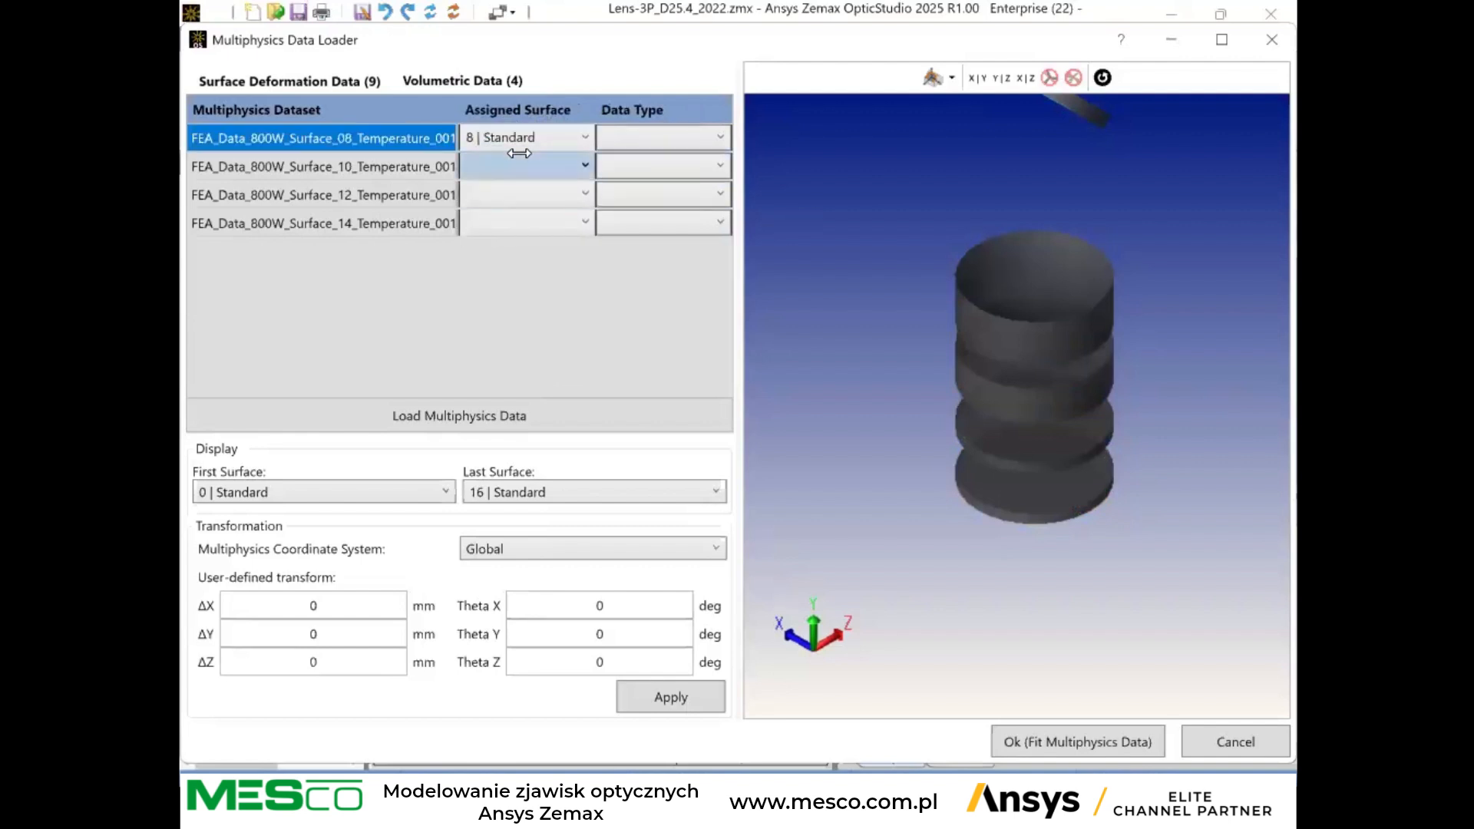
{"action": "left_click", "coordinate": [658, 136]}
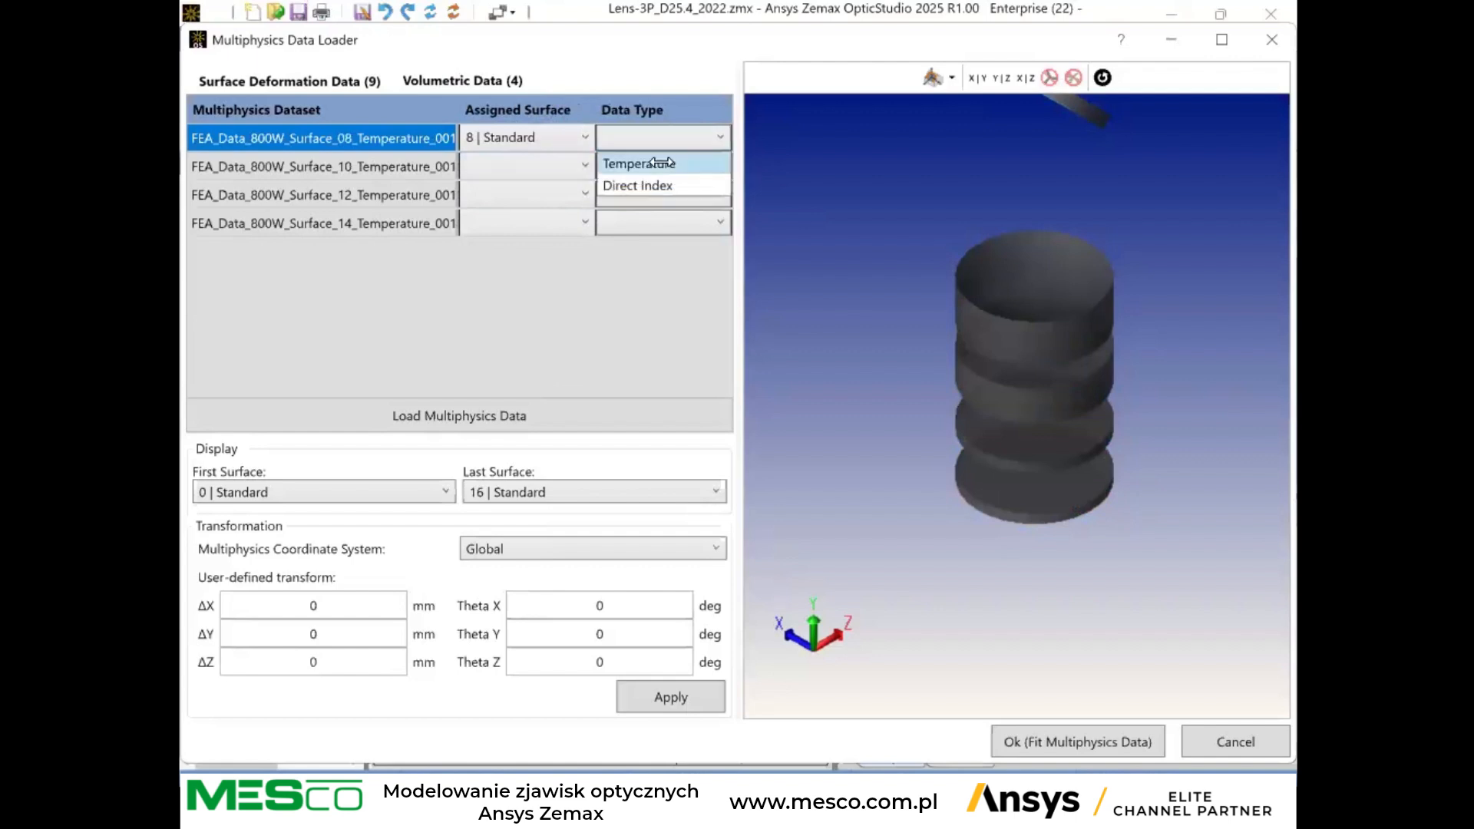
{"action": "left_click", "coordinate": [644, 163]}
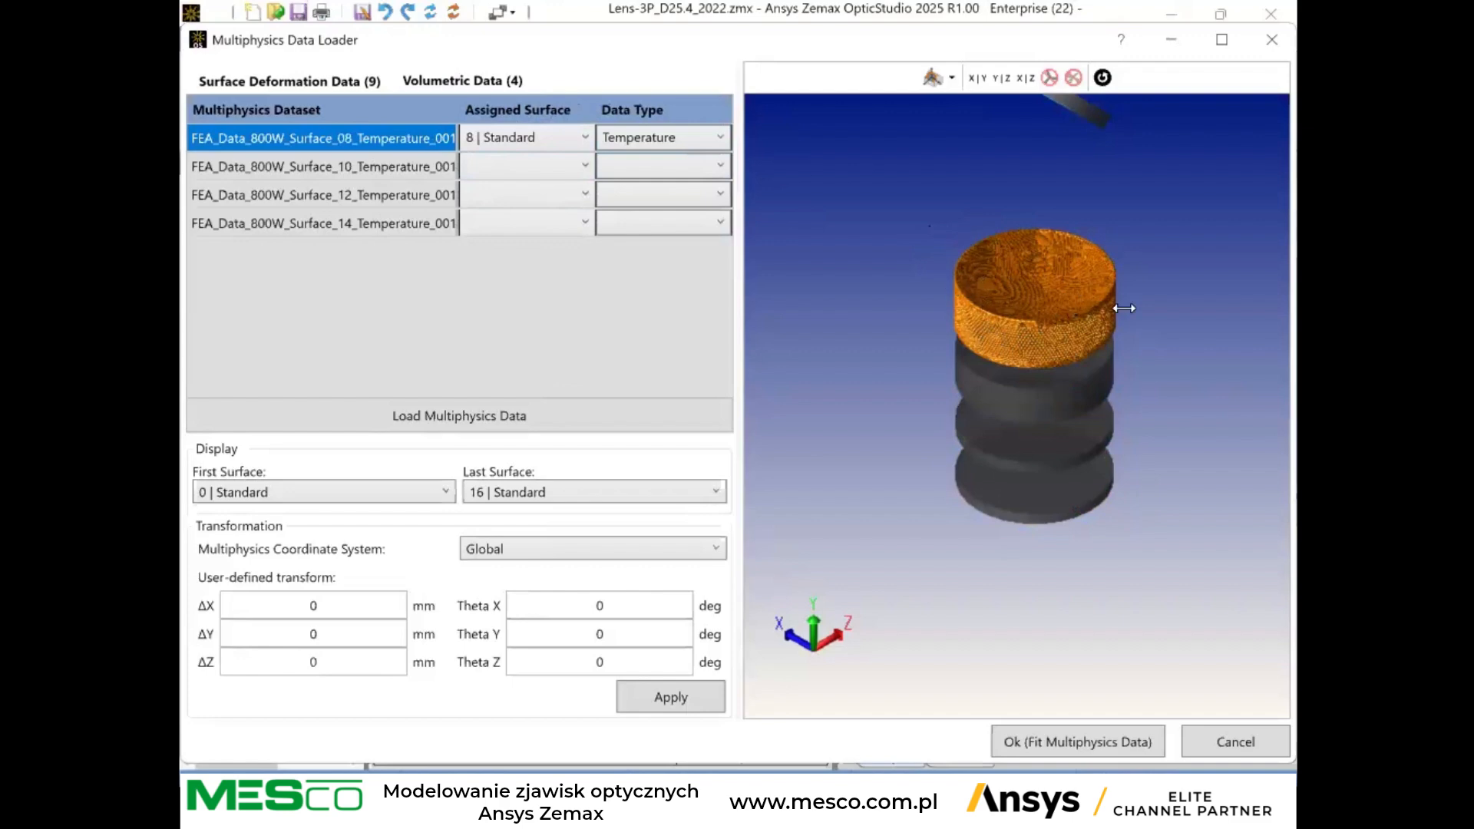
{"action": "left_click", "coordinate": [507, 165]}
{"action": "left_click", "coordinate": [516, 213]}
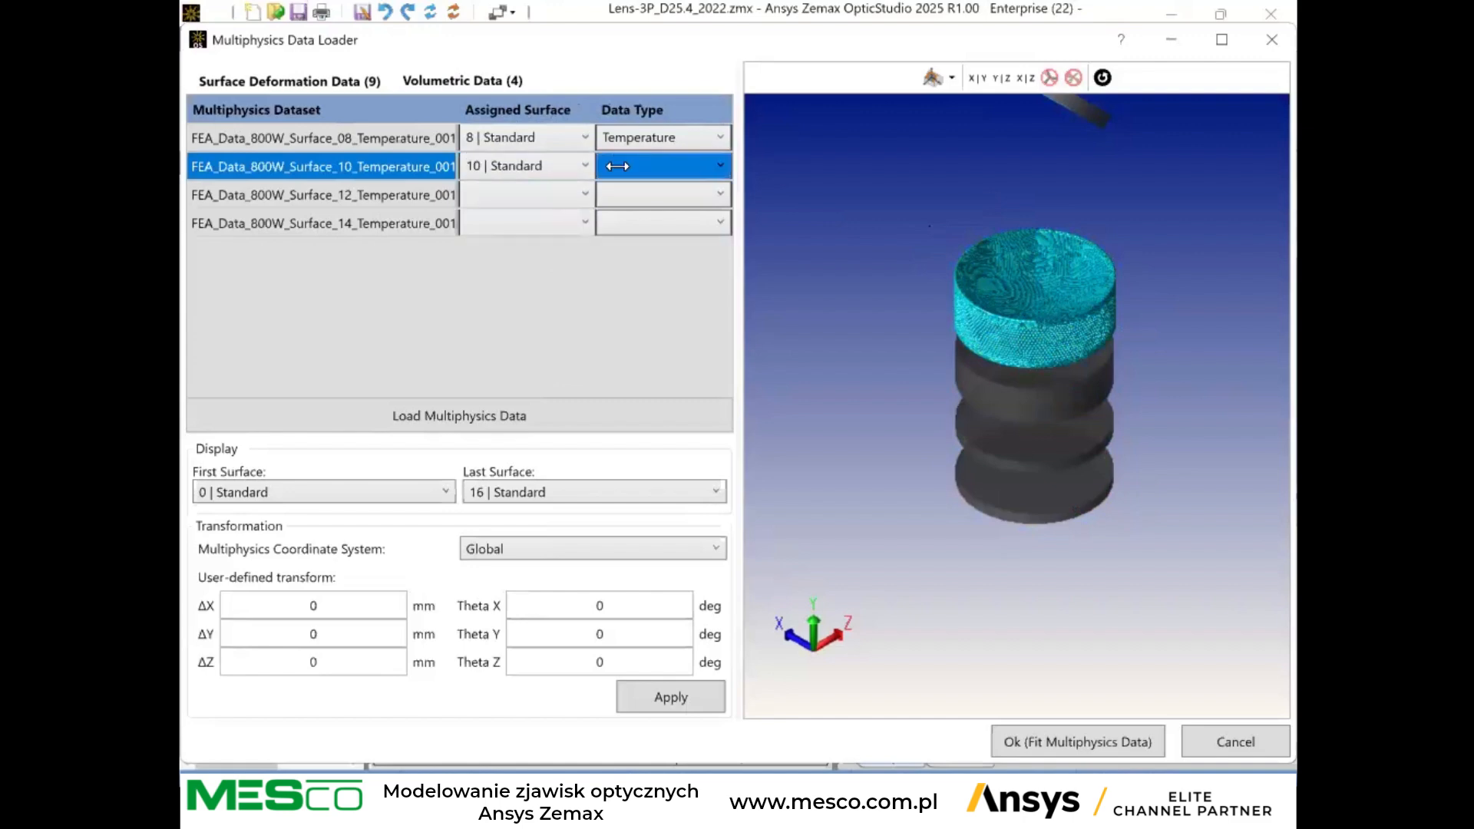
Assign the Surface_12 temperature dataset to surface 12 with the Temperature data type.
{"action": "left_click", "coordinate": [524, 188]}
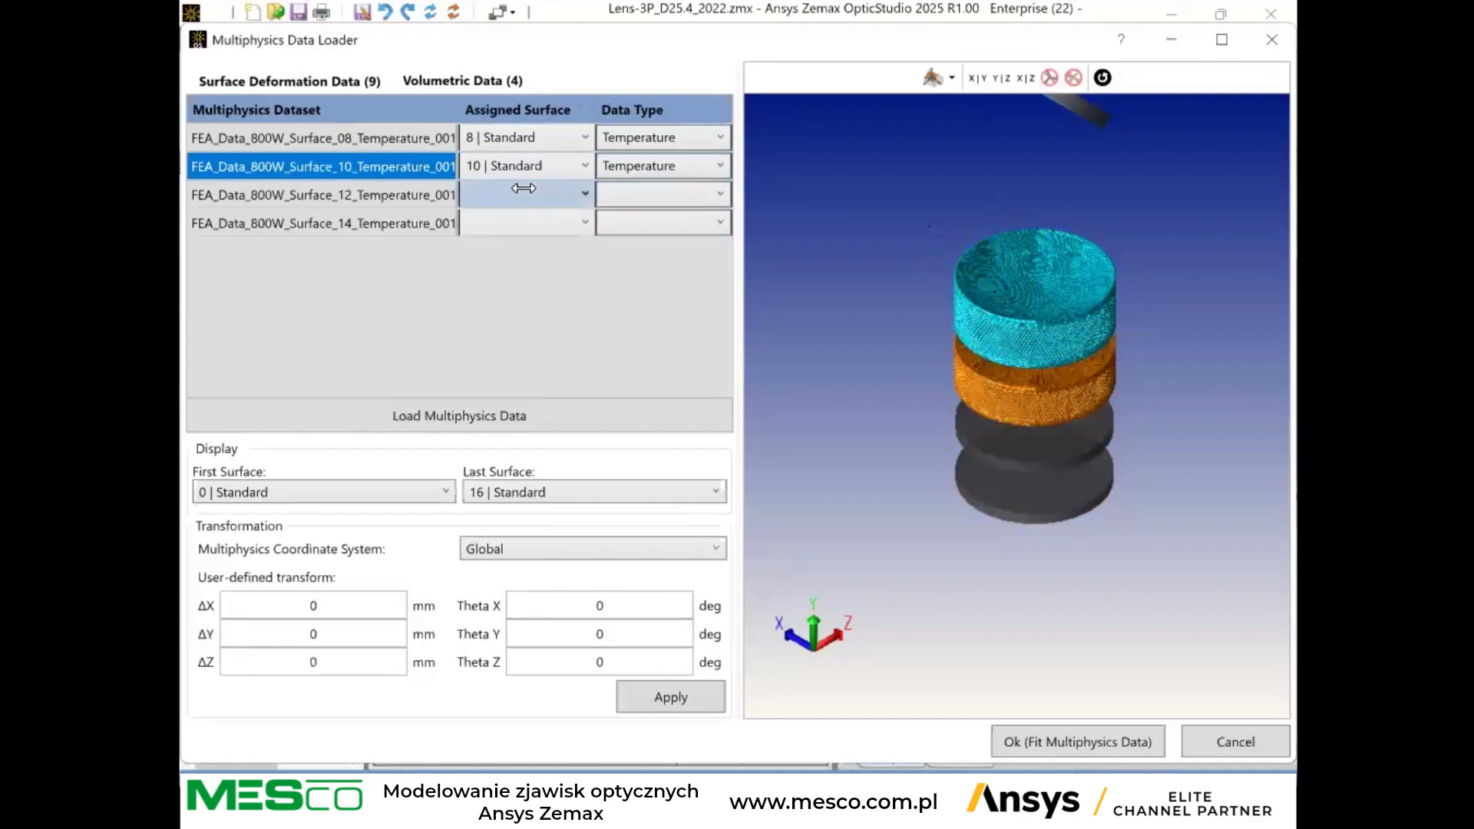
{"action": "left_click", "coordinate": [510, 192]}
{"action": "left_click", "coordinate": [503, 263]}
{"action": "left_click", "coordinate": [630, 194]}
{"action": "left_click", "coordinate": [630, 194]}
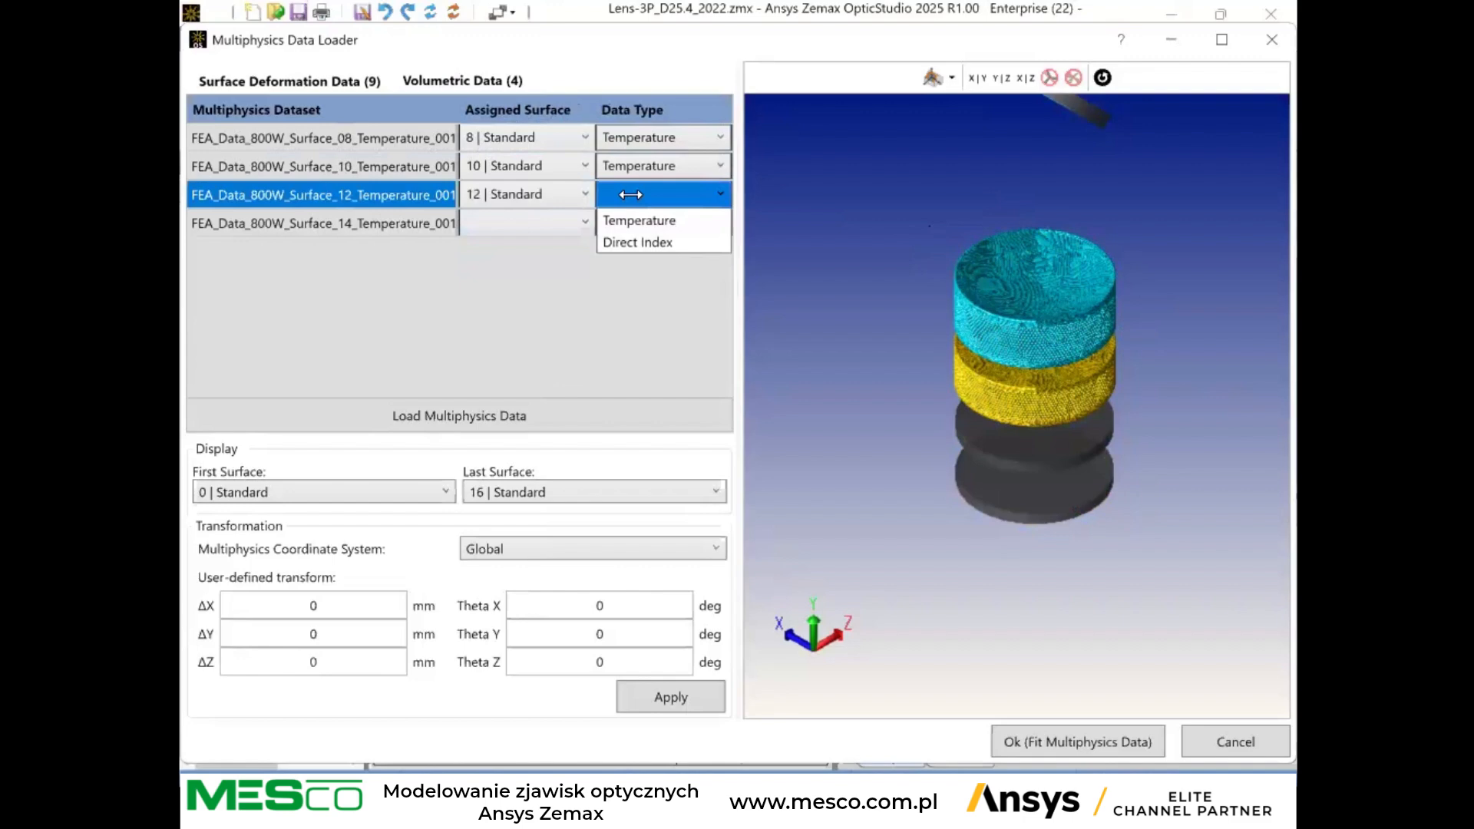
Assign the Surface_14 temperature dataset to surface 14 with the Temperature data type and fit the multiphysics data.
{"action": "left_click", "coordinate": [529, 223]}
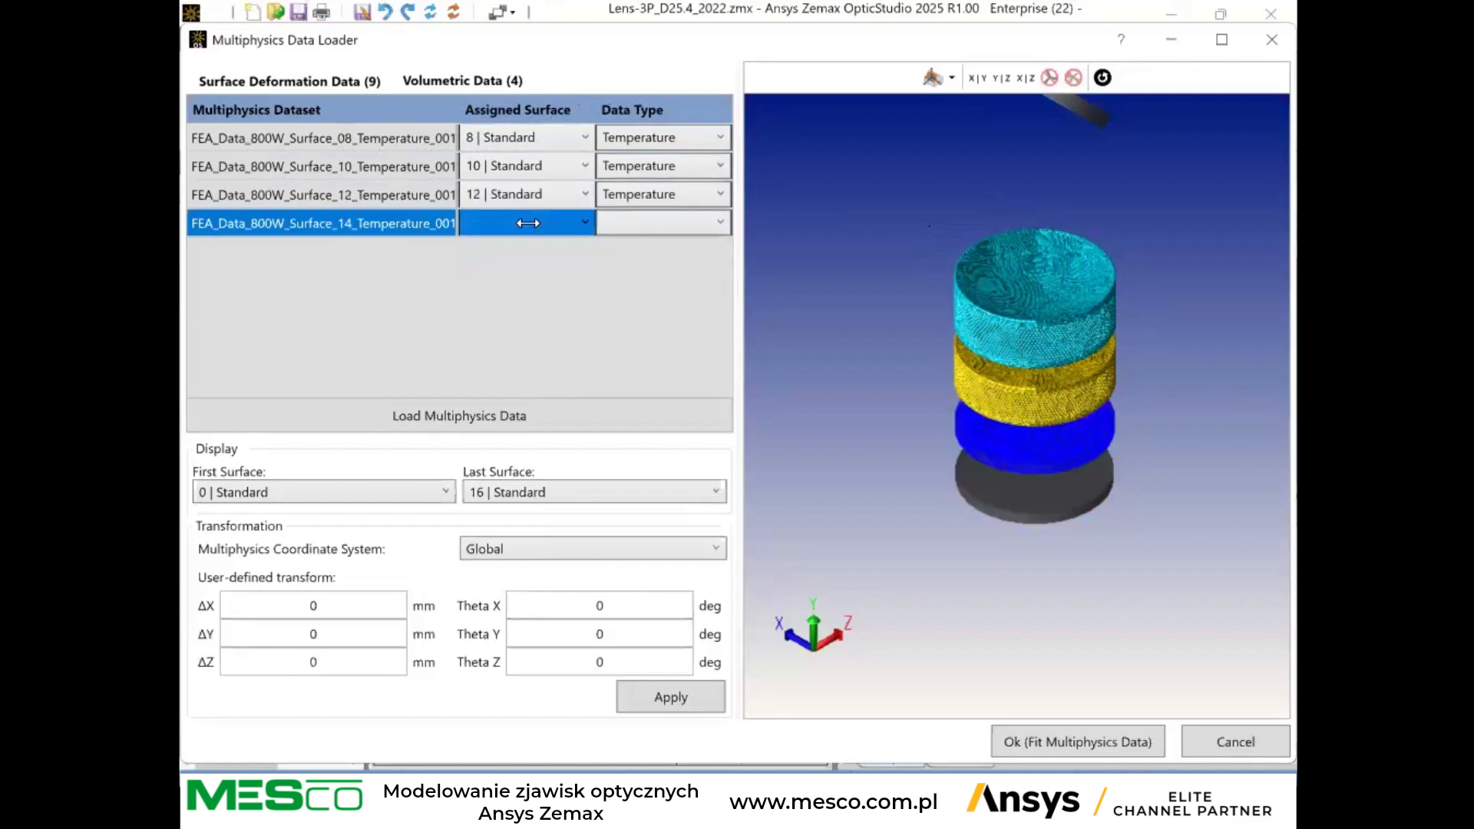
{"action": "left_click", "coordinate": [528, 222]}
{"action": "left_click", "coordinate": [507, 315]}
{"action": "left_click", "coordinate": [643, 232]}
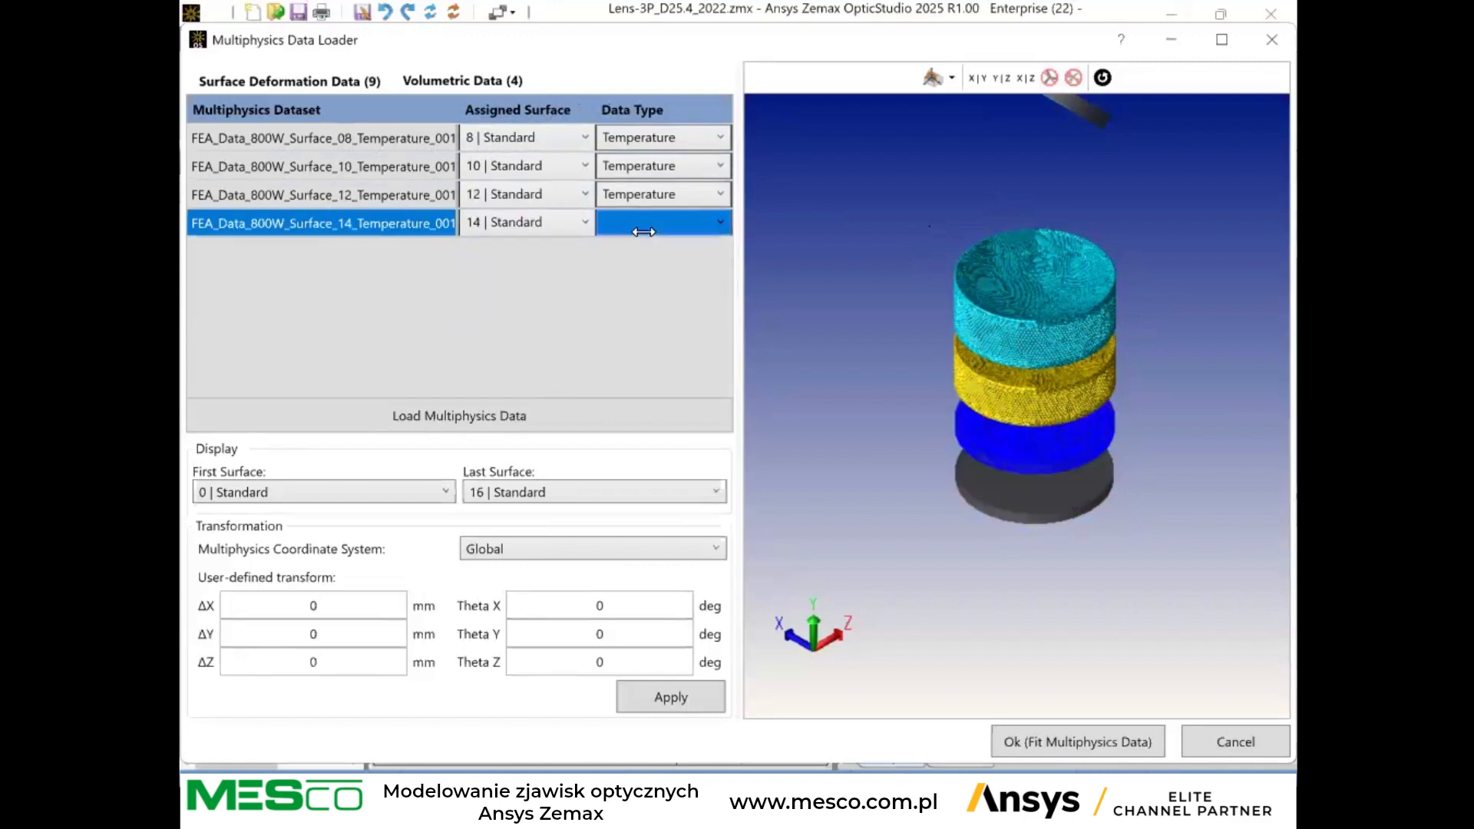
{"action": "left_click", "coordinate": [638, 227]}
{"action": "left_click", "coordinate": [640, 248]}
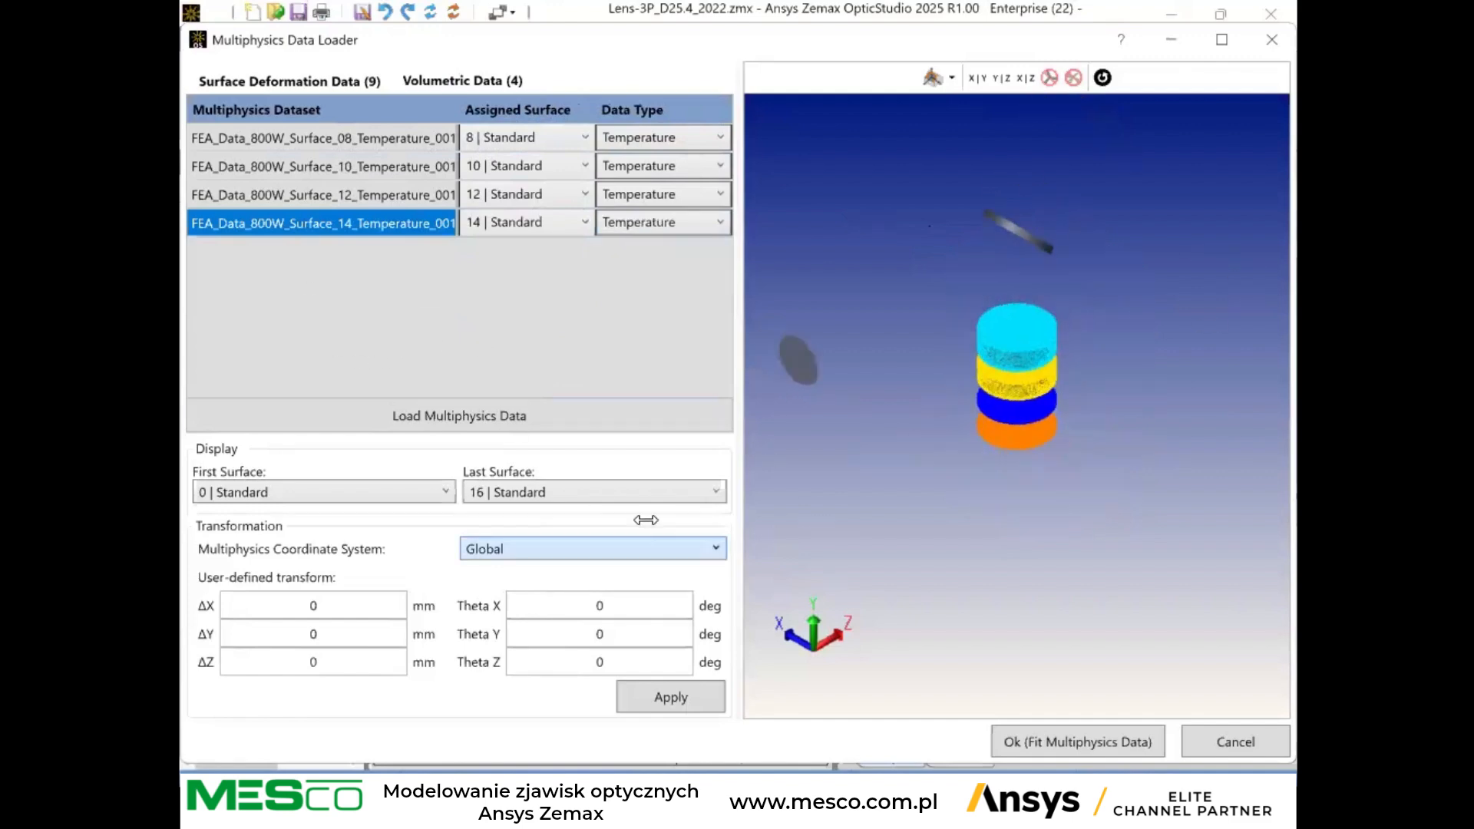
{"action": "left_click", "coordinate": [1083, 742]}
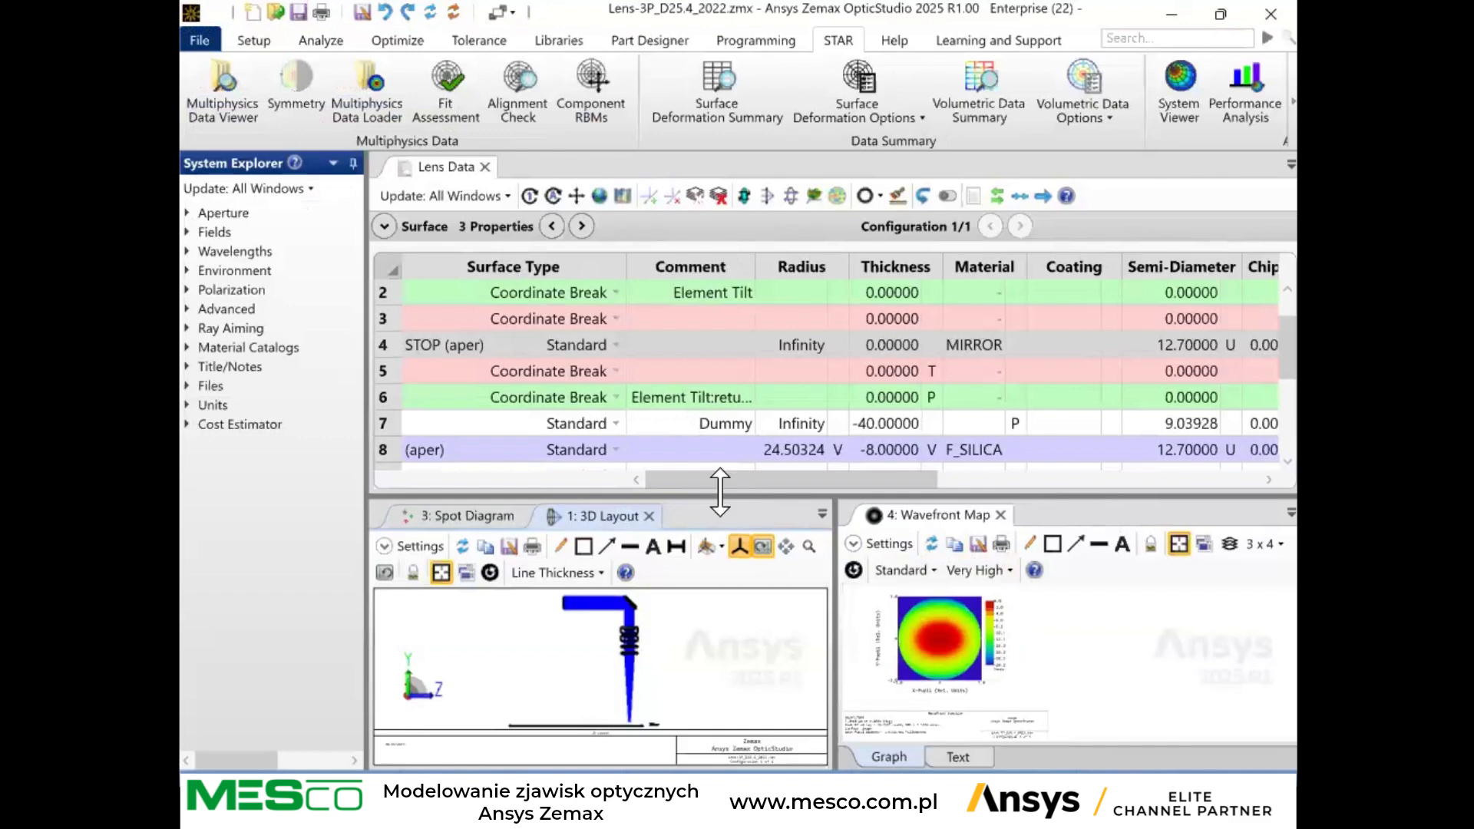
Enlarge the analysis windows below the Lens Data editor and display the Spot Diagram alongside the Wavefront Map.
{"action": "left_click", "coordinate": [328, 50]}
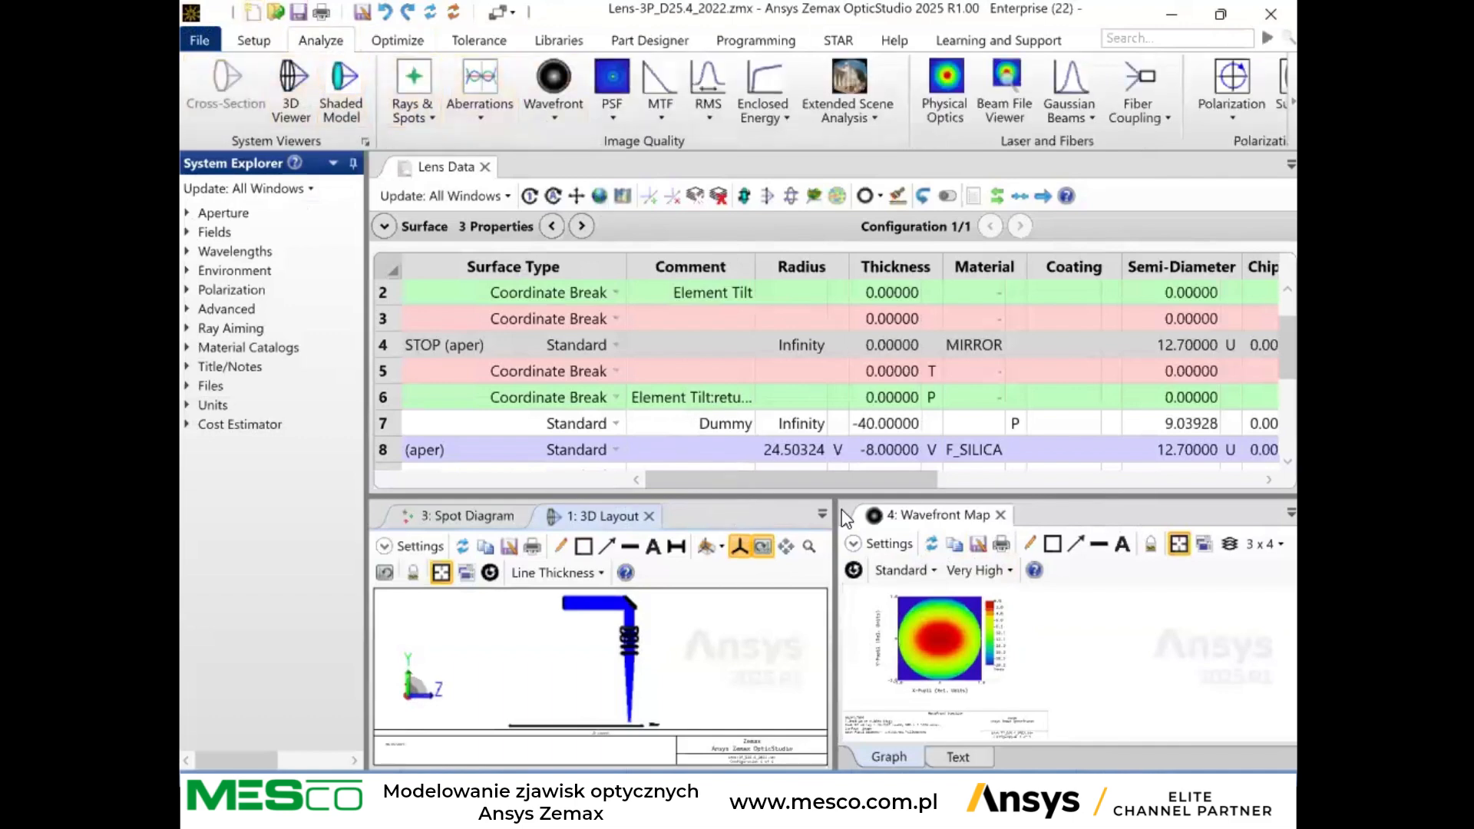
{"action": "left_click_drag", "start_coordinate": [769, 496], "coordinate": [774, 354]}
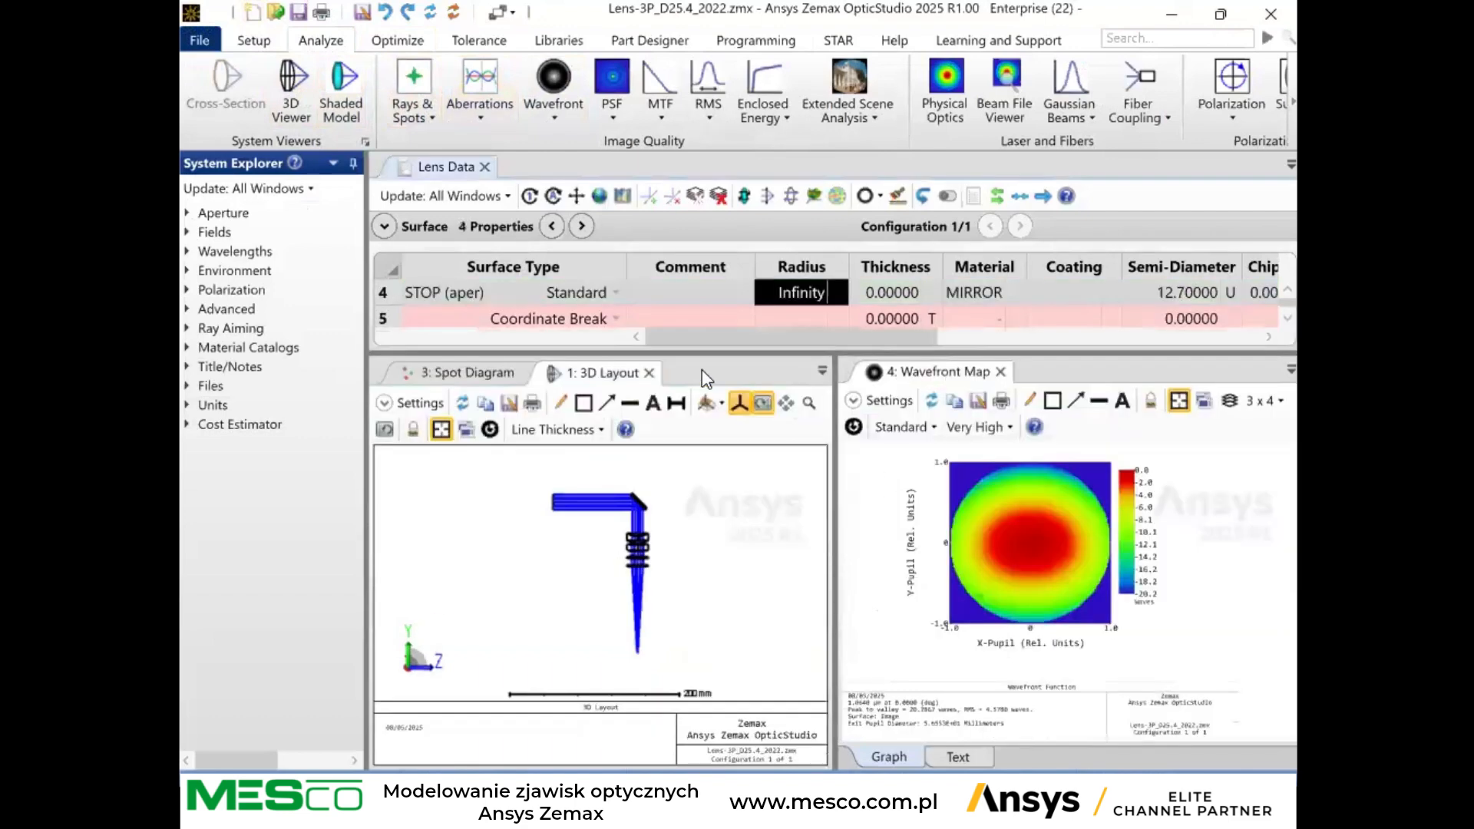
{"action": "left_click", "coordinate": [470, 375]}
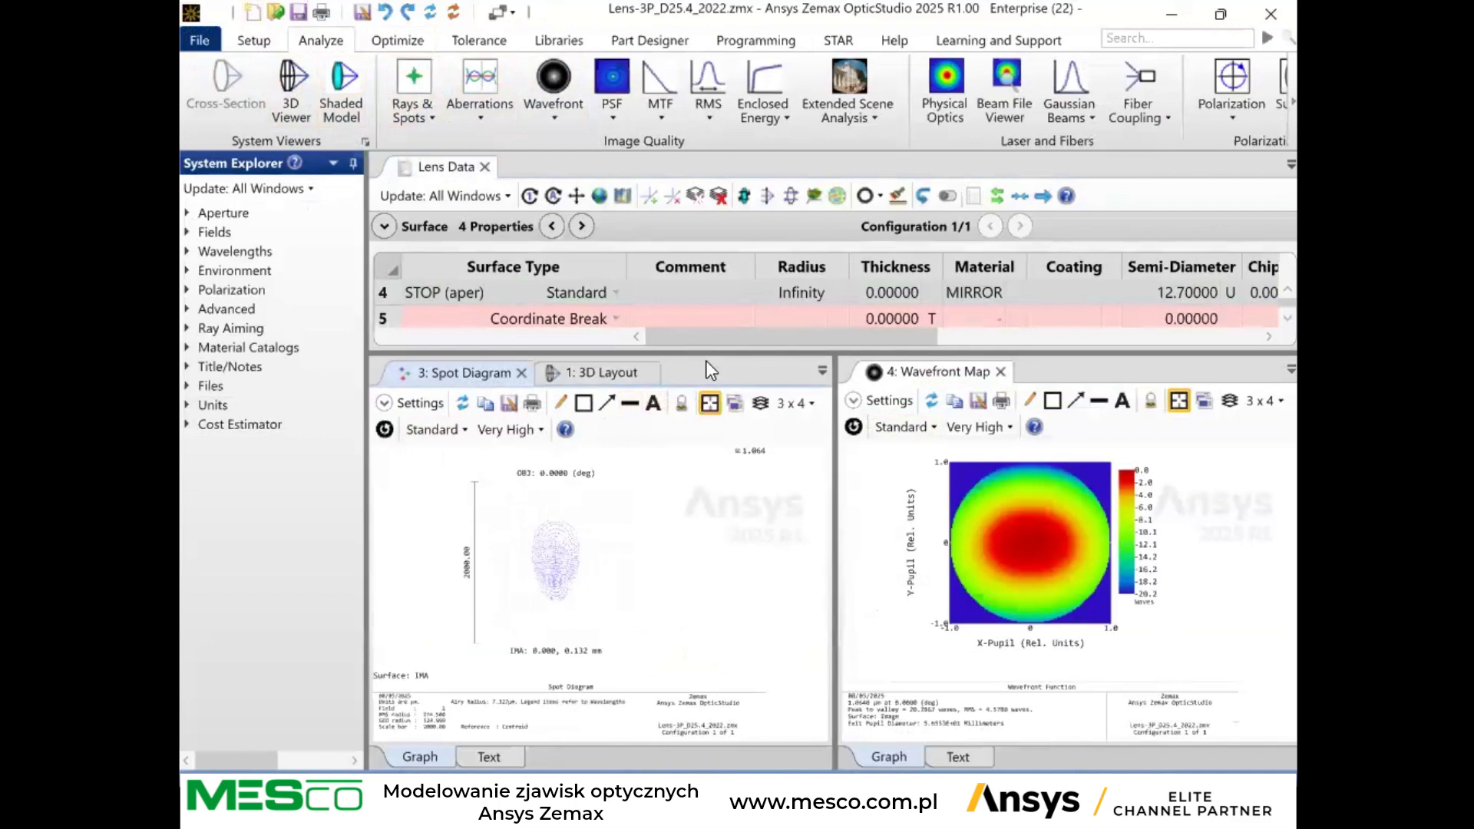
Open the Surface Deformation Summary, dock it with the Lens Data editor, and enlarge it to review the fitted deformation entries.
{"action": "left_click", "coordinate": [846, 42]}
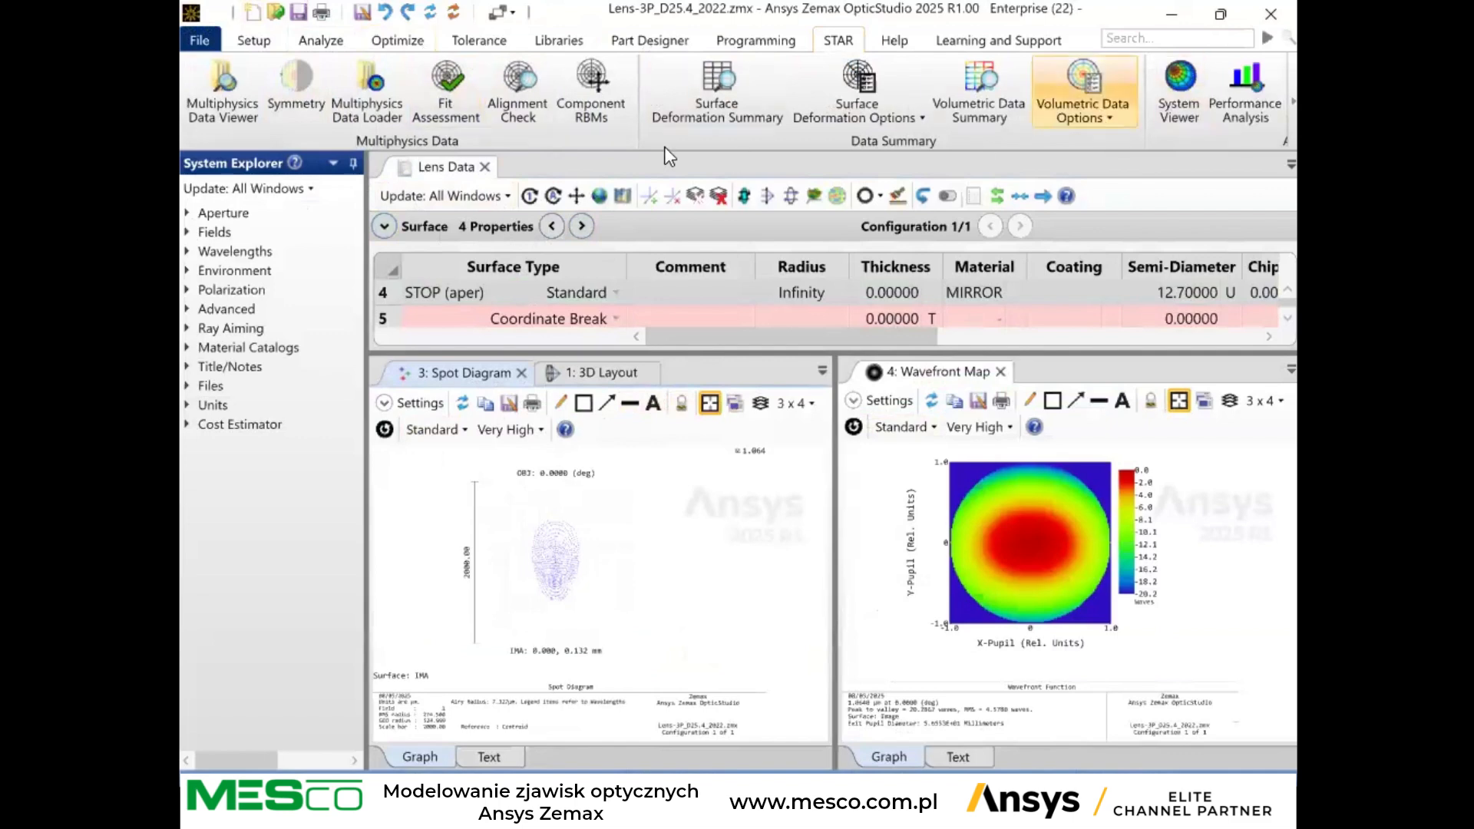
{"action": "left_click", "coordinate": [738, 114]}
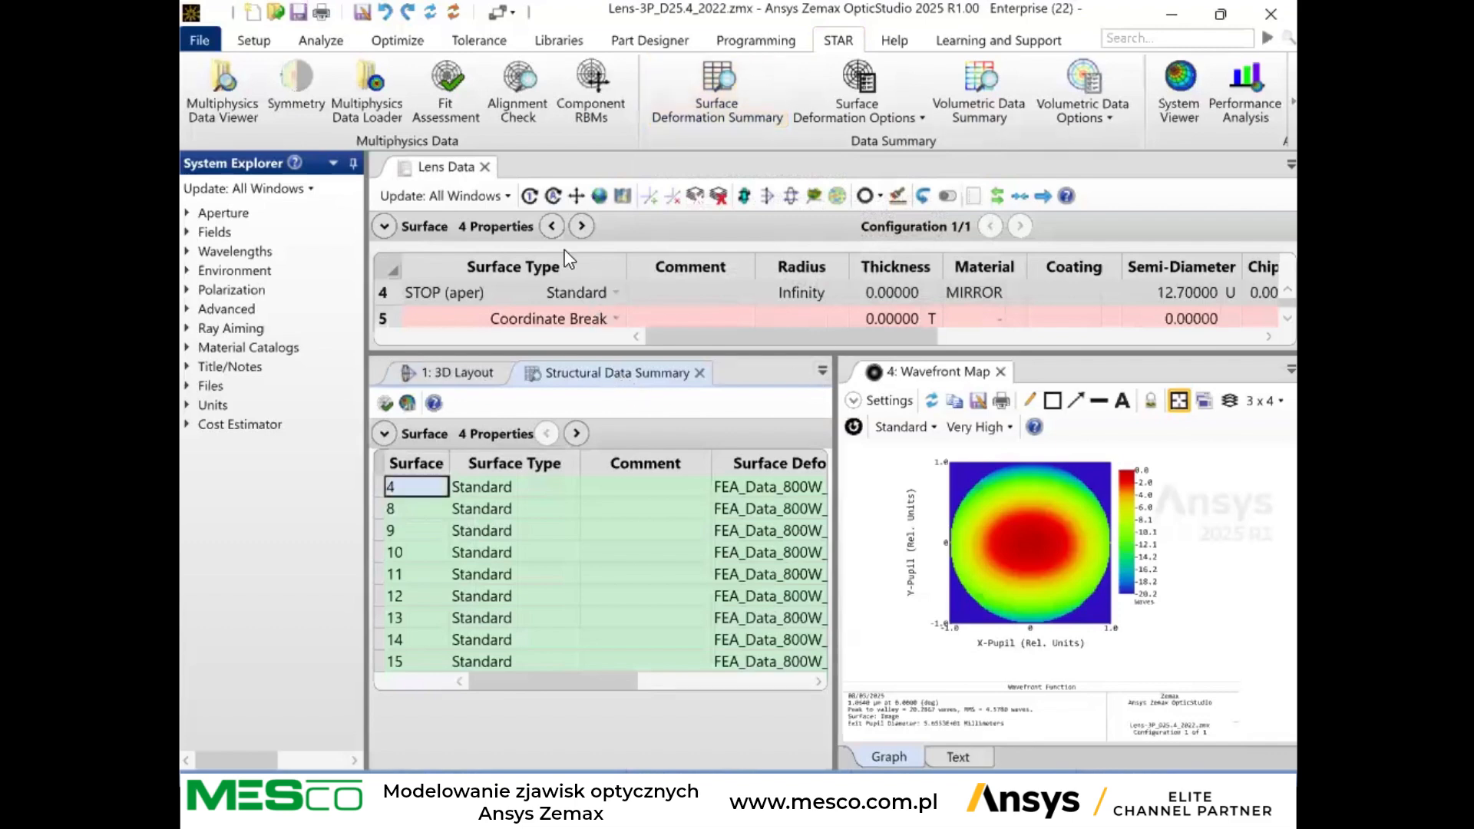
{"action": "left_click_drag", "start_coordinate": [606, 373], "coordinate": [516, 167]}
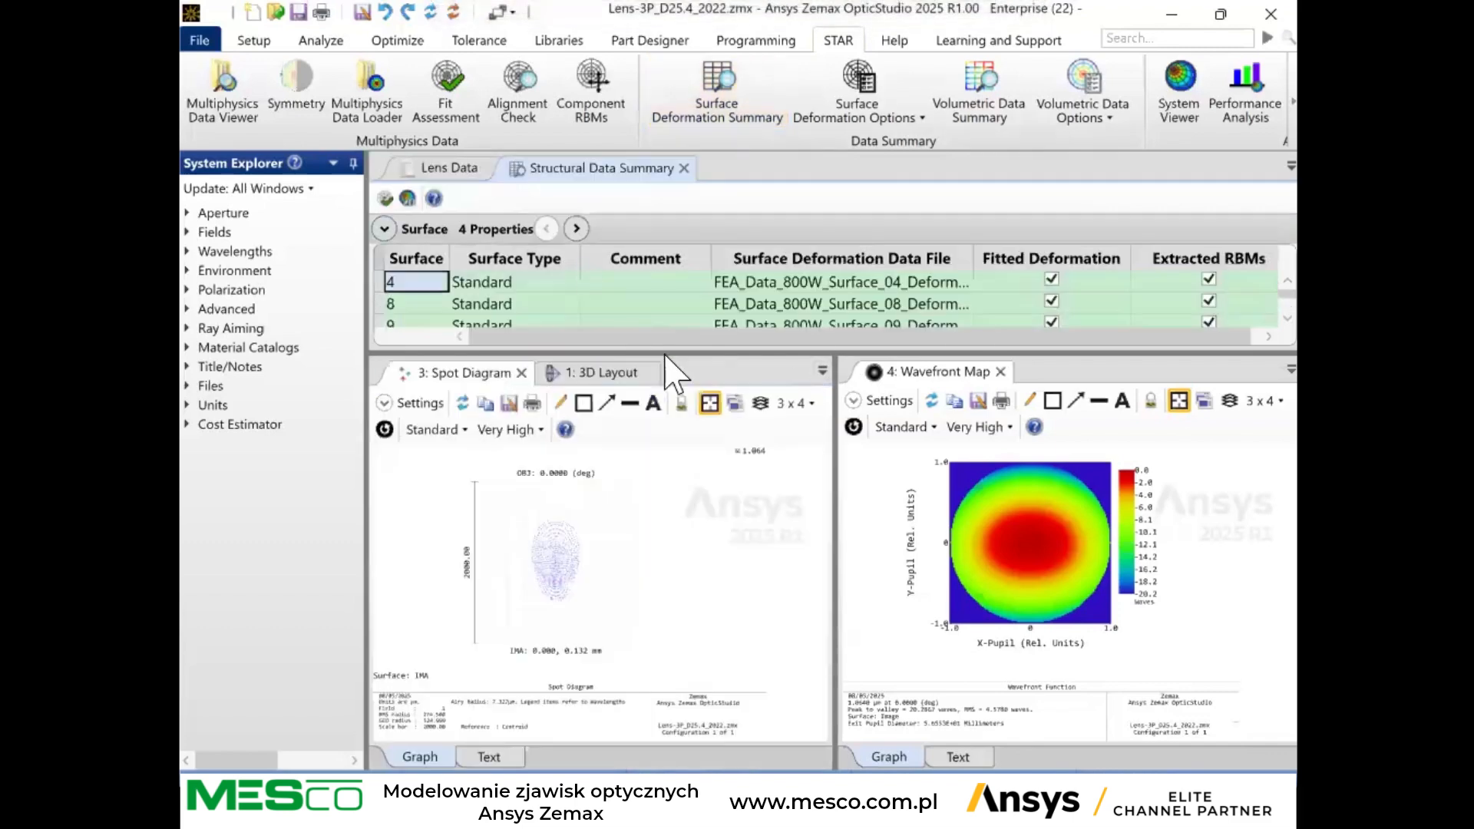
{"action": "left_click_drag", "start_coordinate": [661, 353], "coordinate": [659, 464]}
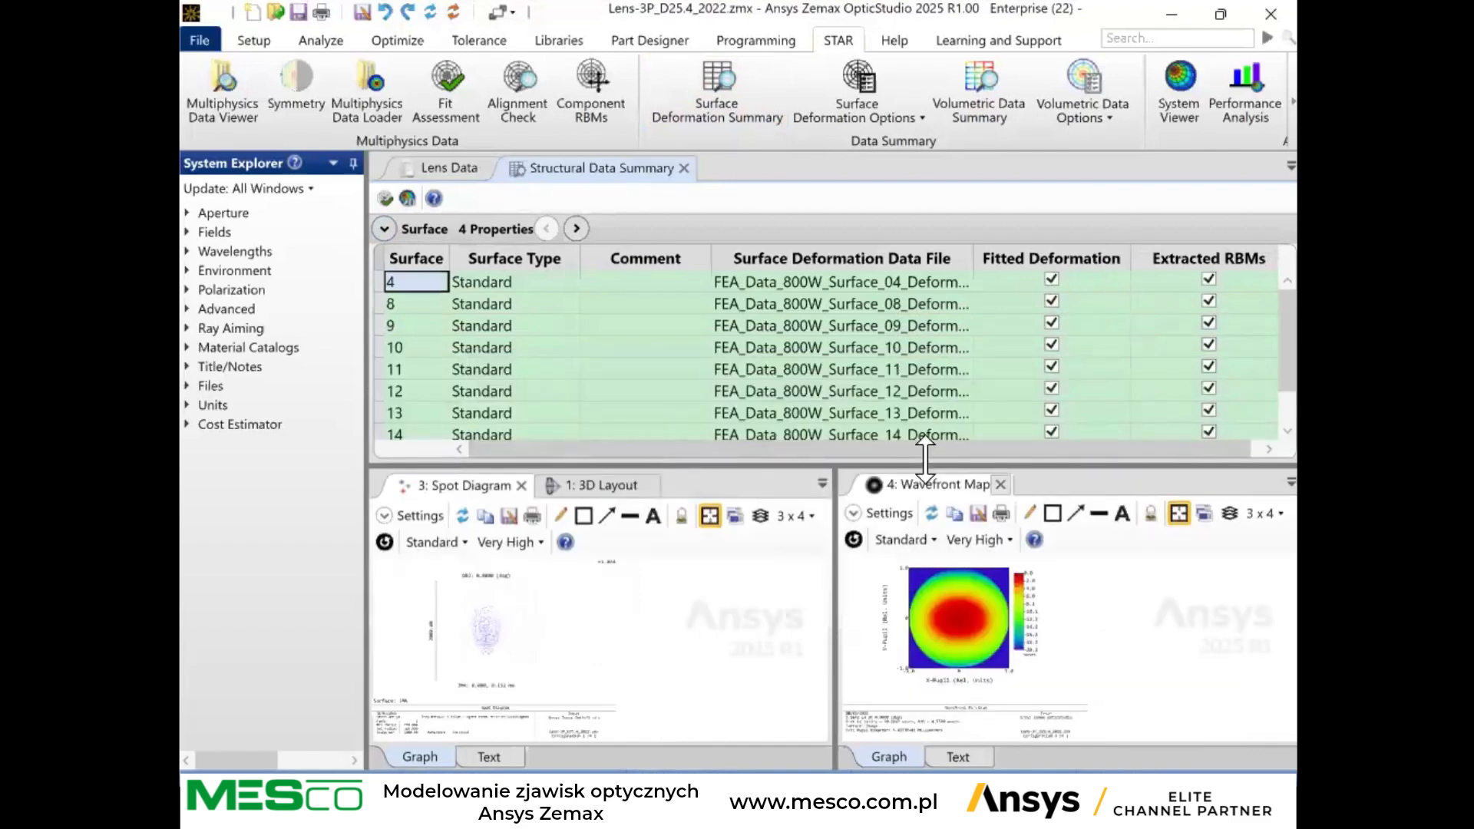
{"action": "left_click_drag", "start_coordinate": [1052, 448], "coordinate": [1063, 439]}
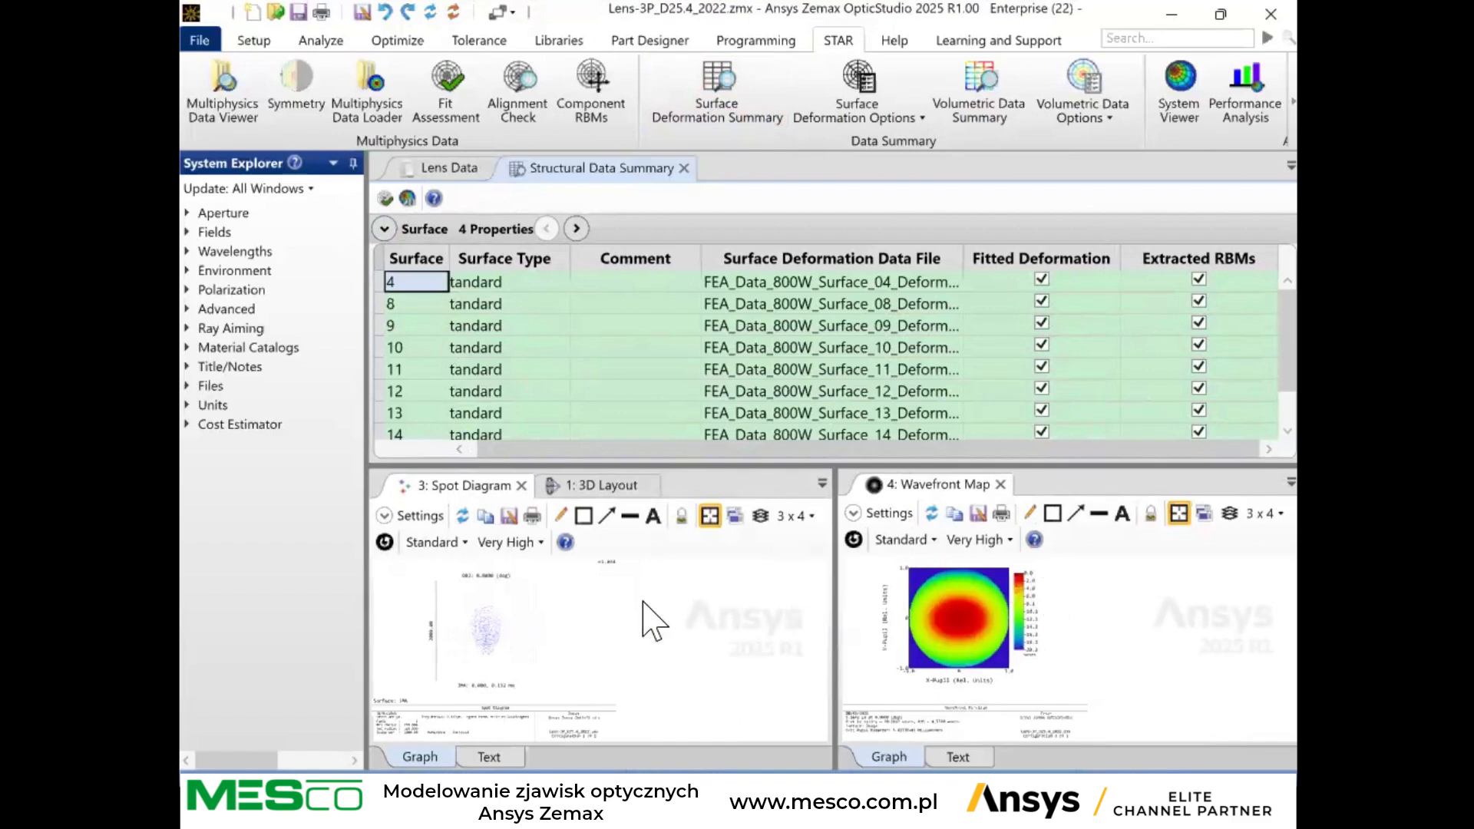
Turn off the fitted deformation for surfaces 4, 8 and 9 to compare the spot diagram and wavefront map, and turn it back on.
{"action": "left_click", "coordinate": [1042, 281]}
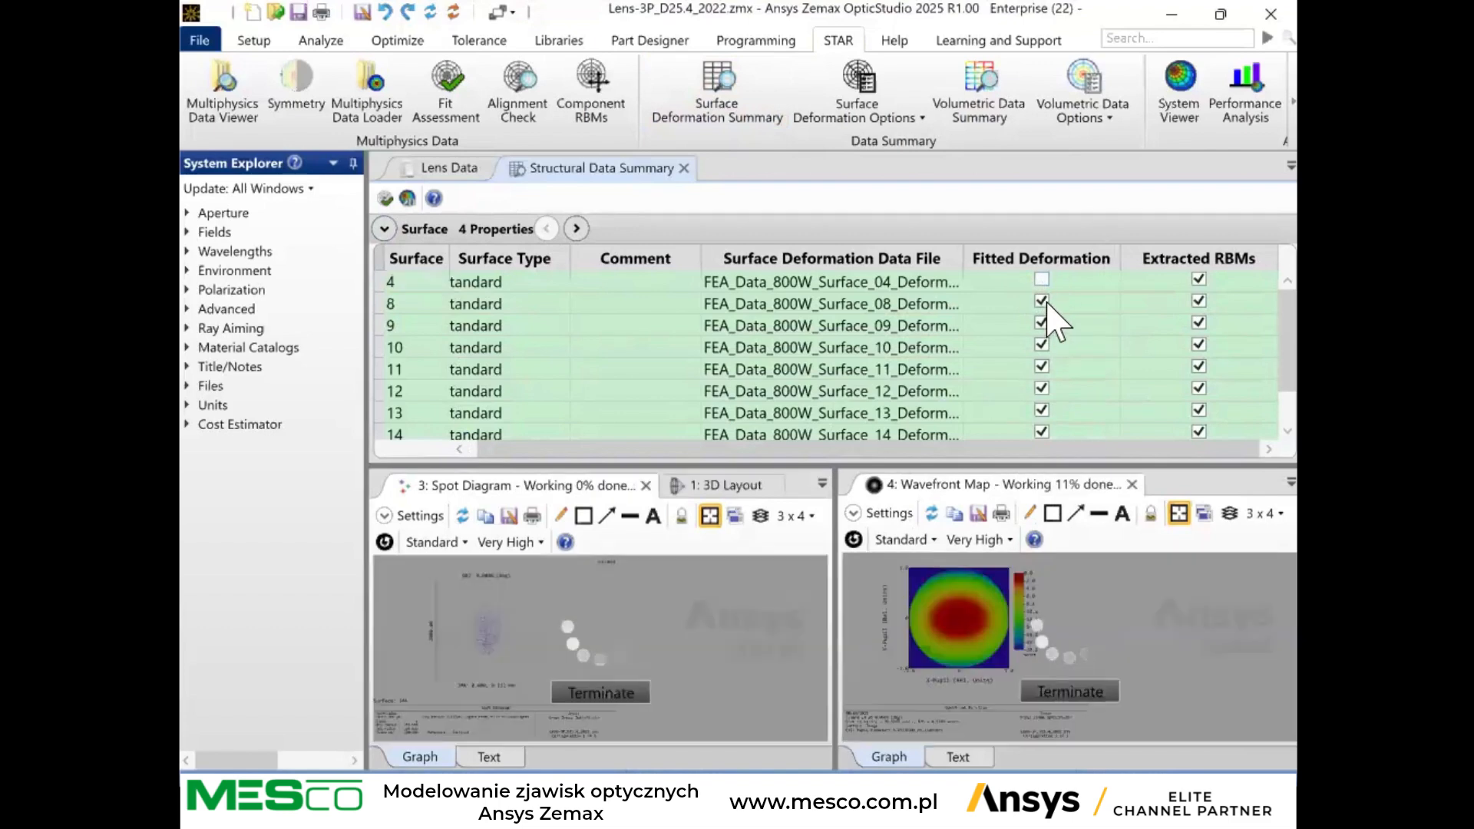
{"action": "left_click", "coordinate": [1045, 303]}
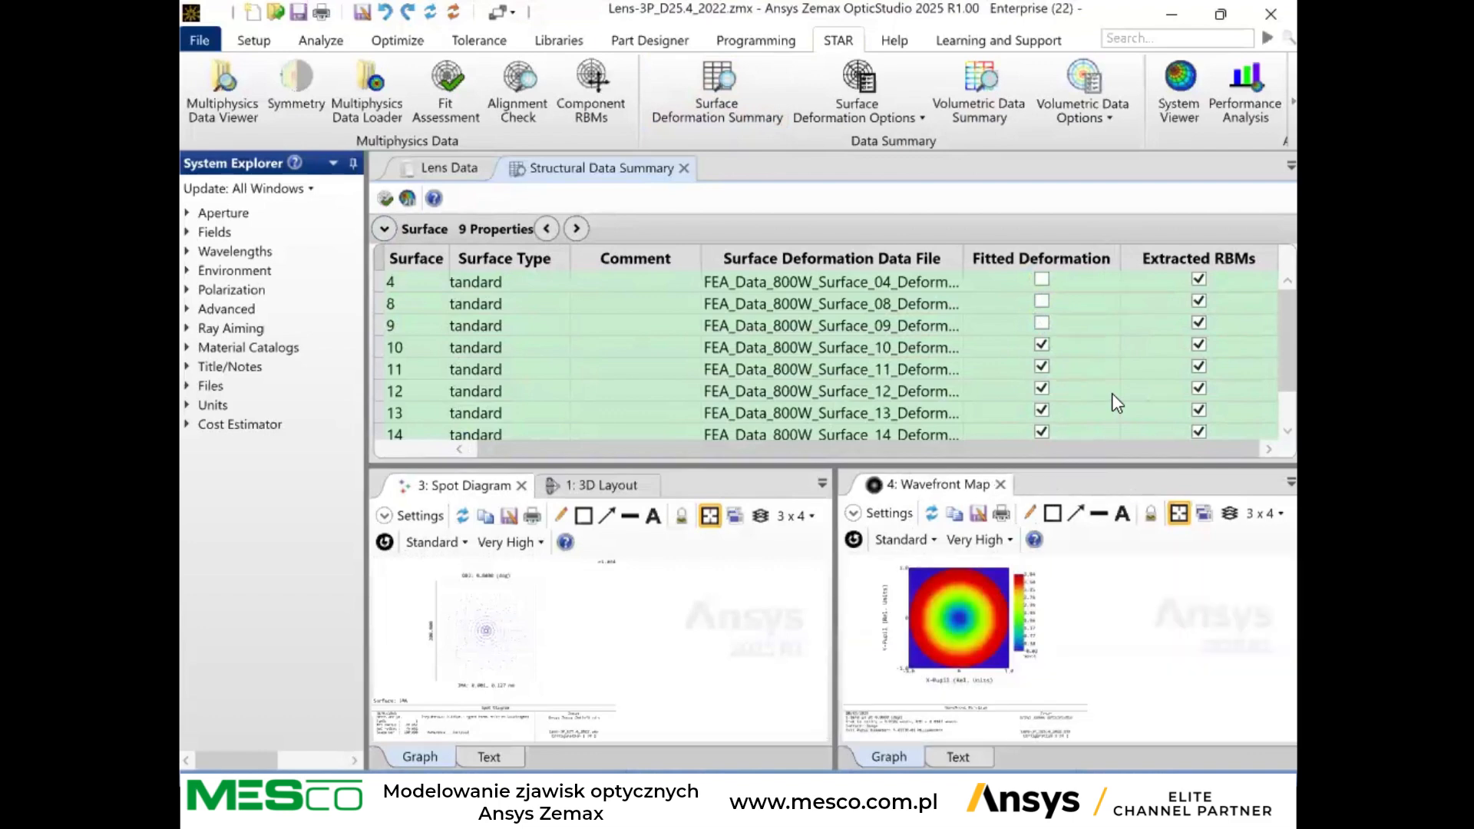
{"action": "left_click", "coordinate": [1041, 279]}
{"action": "left_click", "coordinate": [1041, 301]}
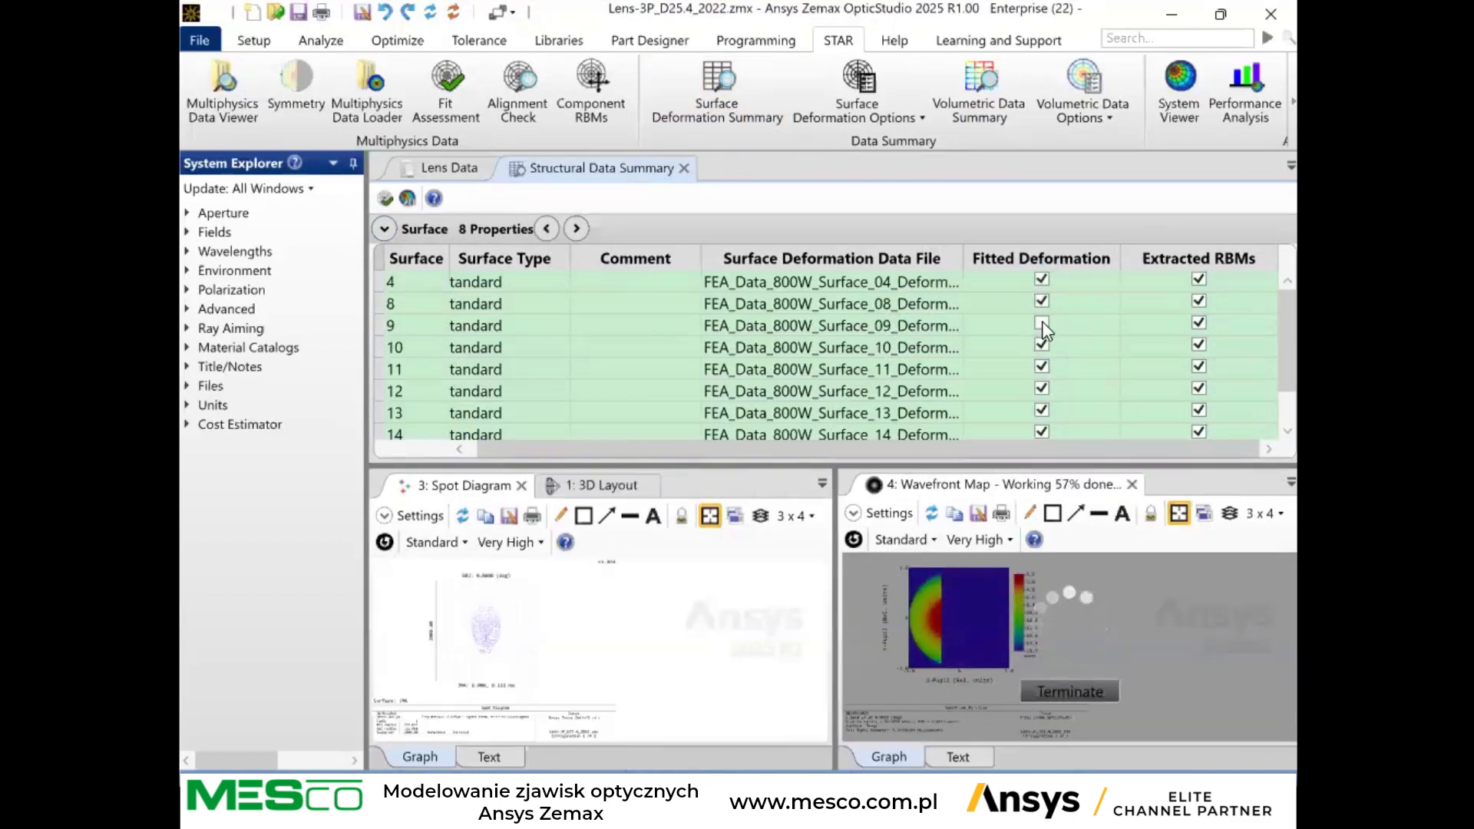
{"action": "left_click", "coordinate": [1041, 323]}
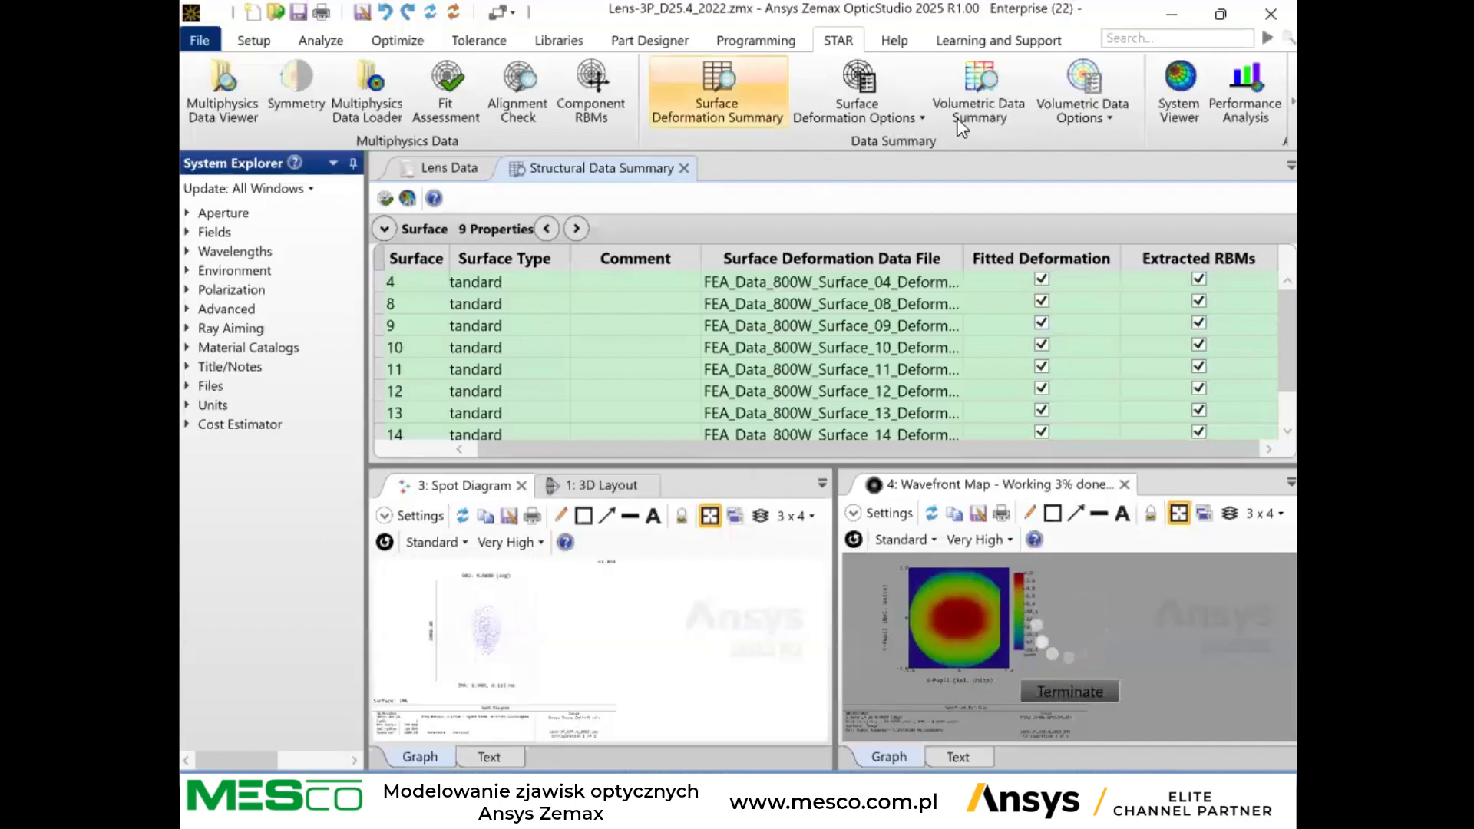
Open the Volumetric Data Summary and review the temperature data properties for surfaces 8, 10, 12 and 14.
{"action": "left_click", "coordinate": [977, 99]}
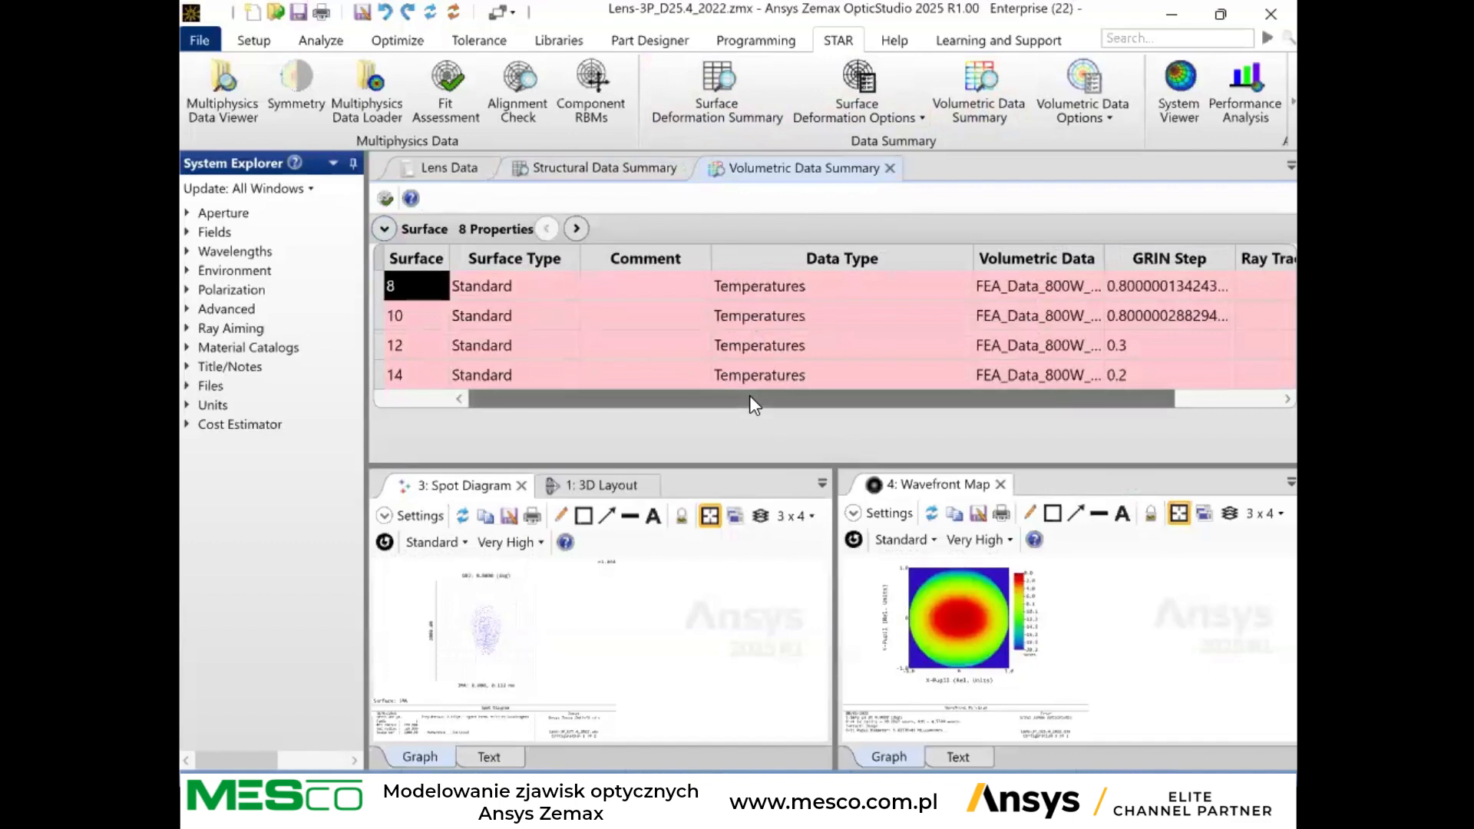
{"action": "left_click_drag", "start_coordinate": [749, 394], "coordinate": [976, 401]}
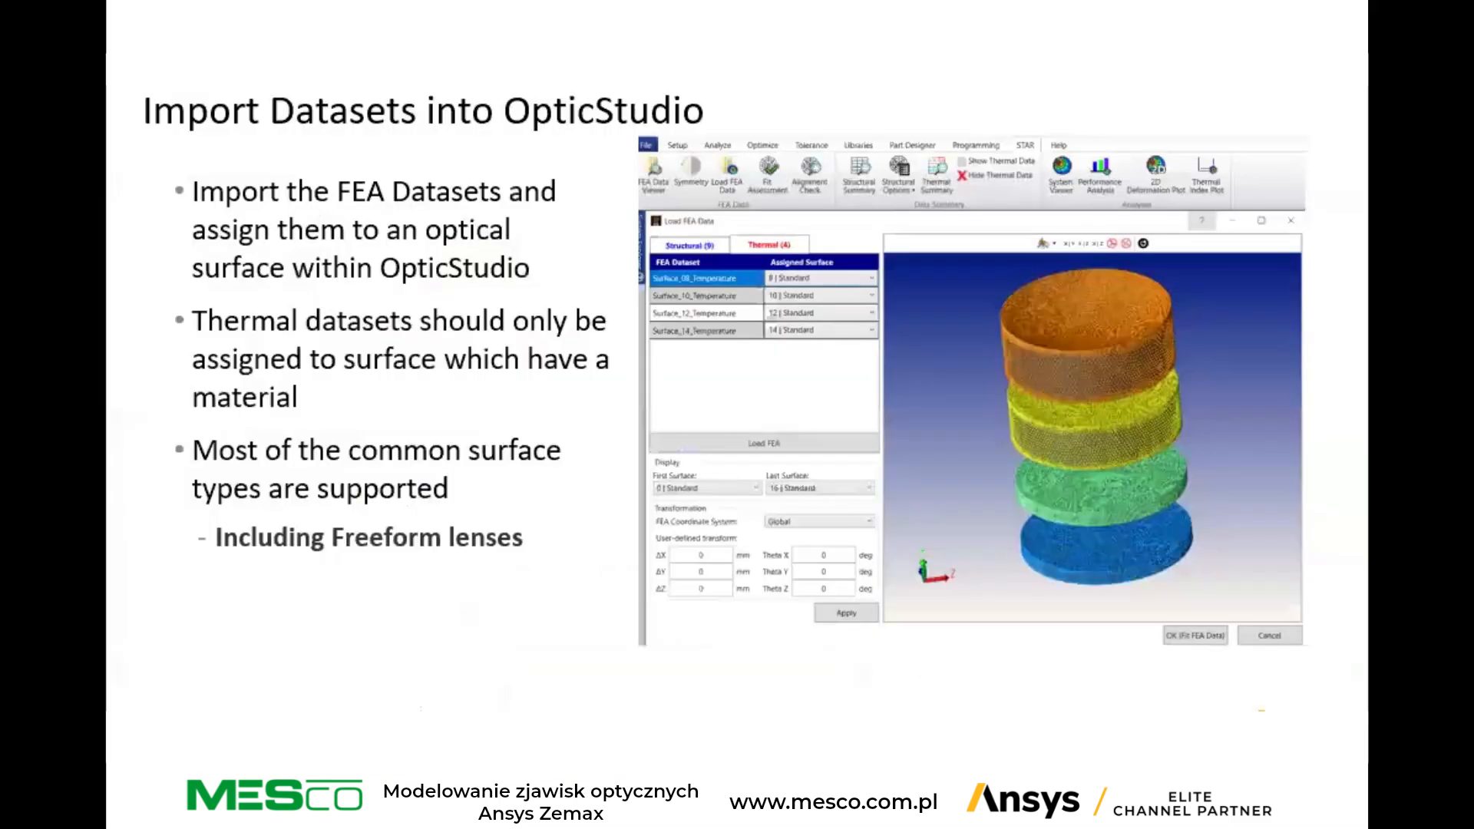
{"action": "key", "text": "Right"}
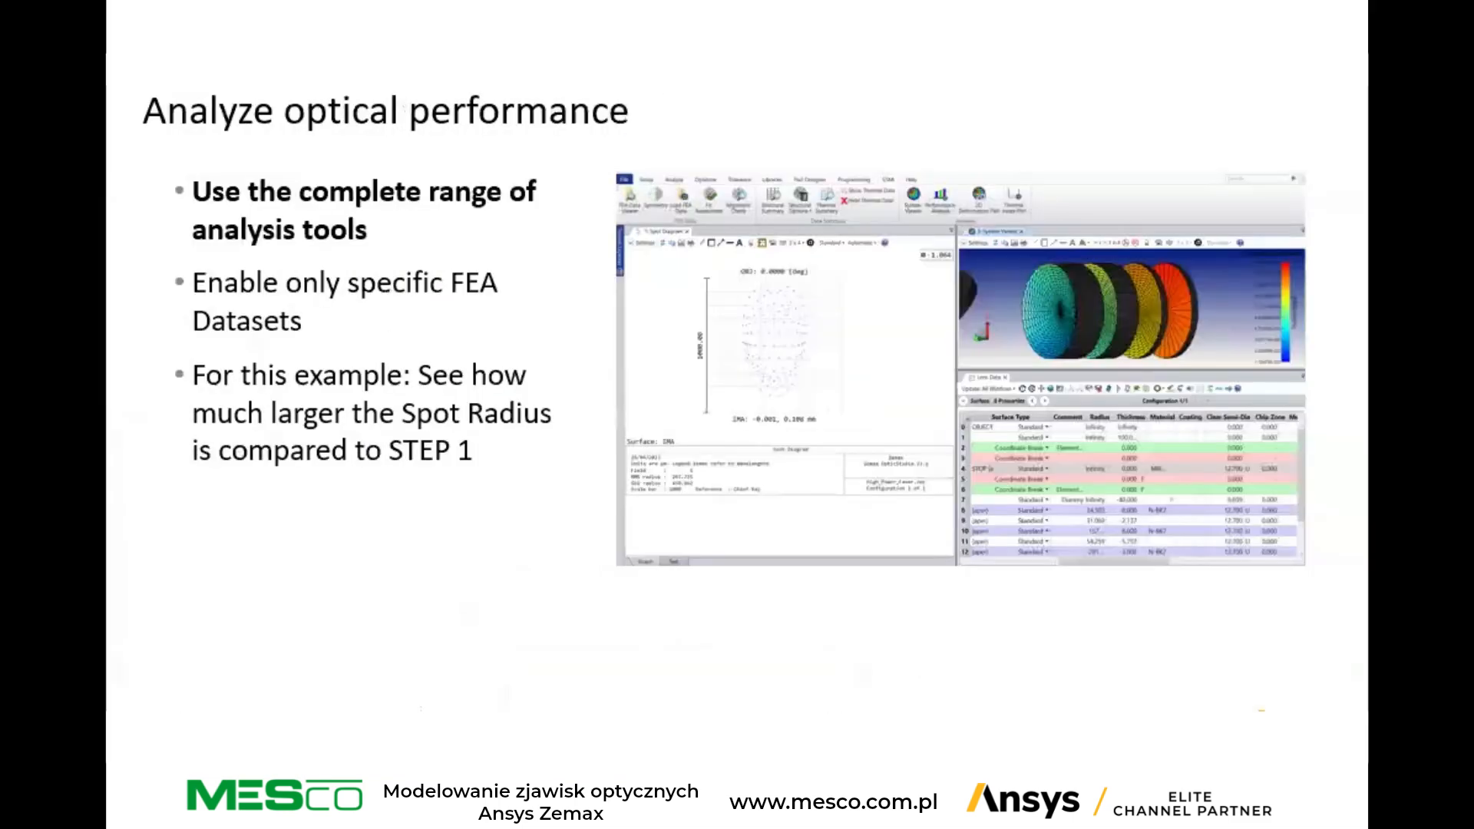
{"action": "key", "text": "Right"}
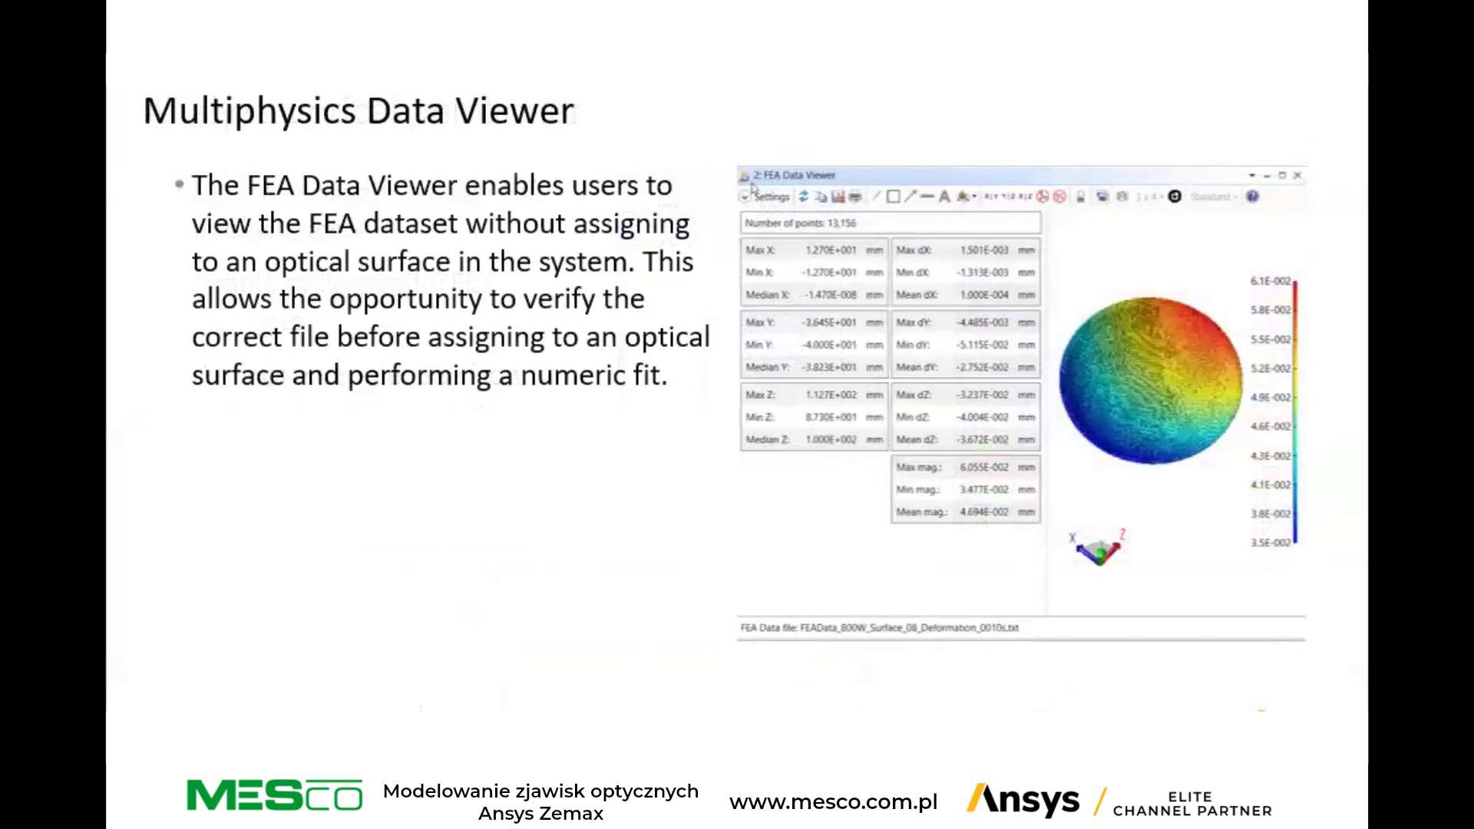
{"action": "key", "text": "Right"}
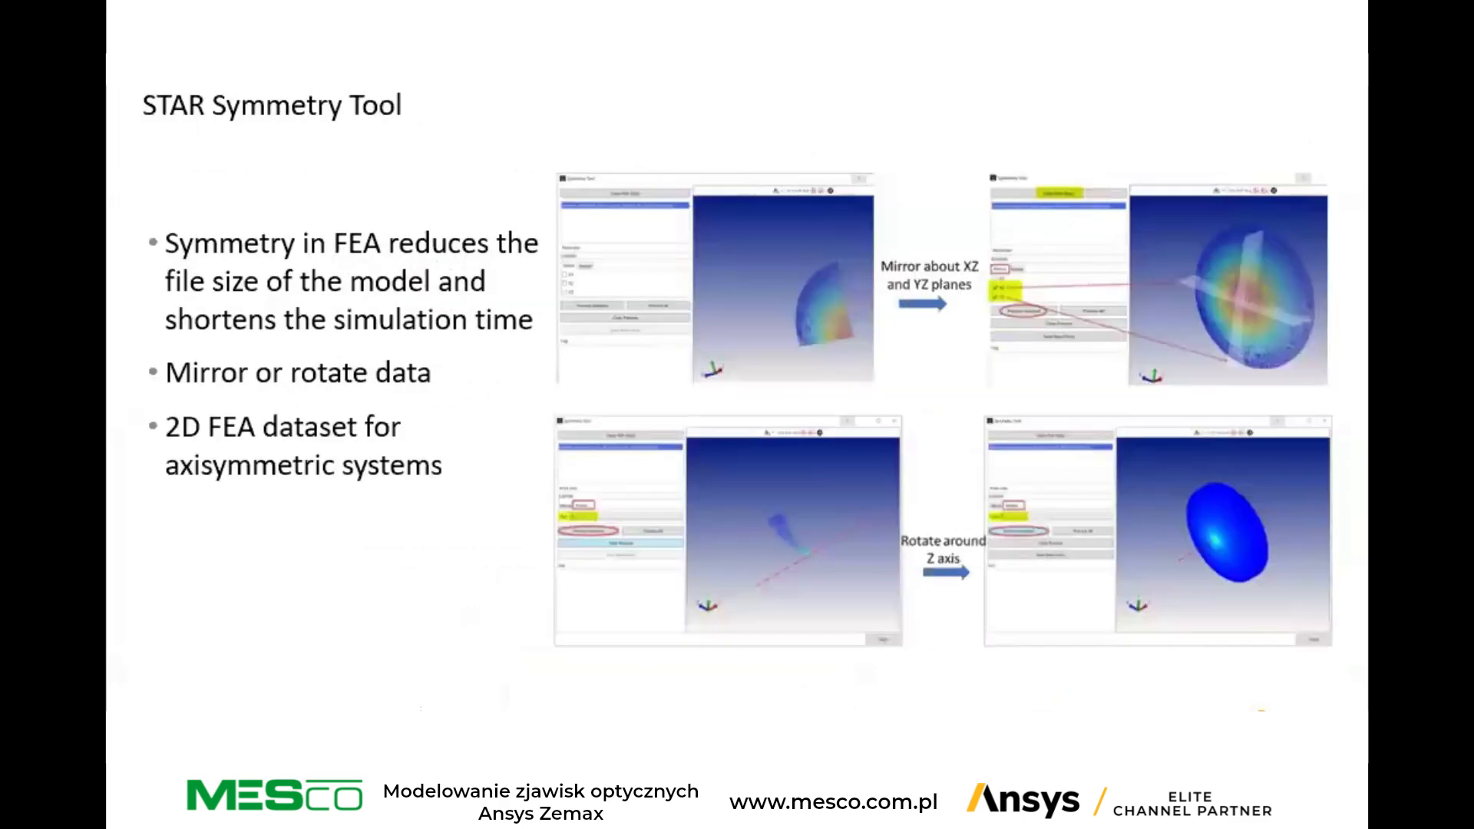